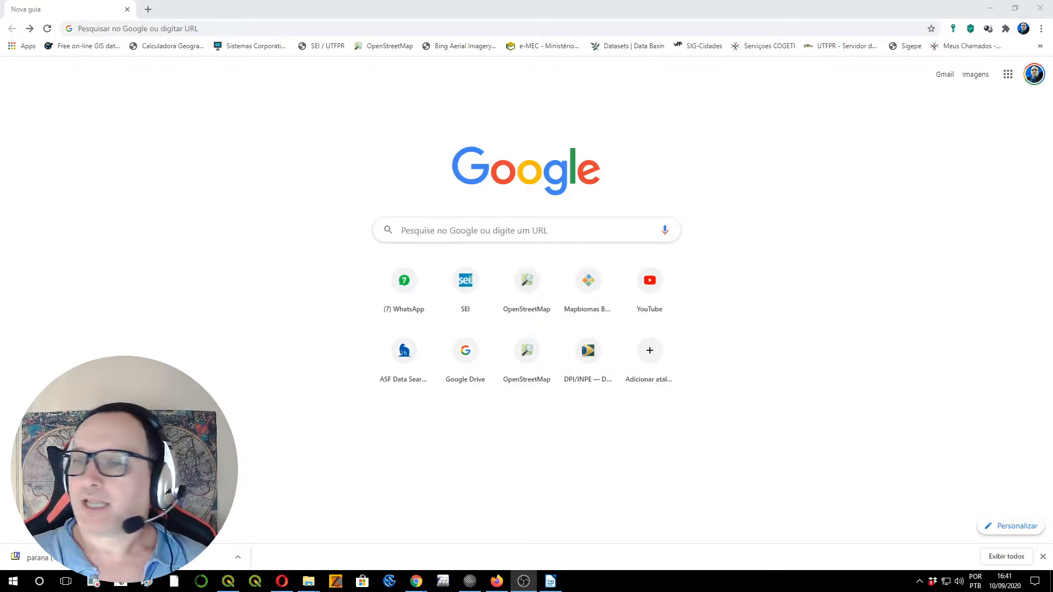
{"action": "left_click", "coordinate": [180, 31]}
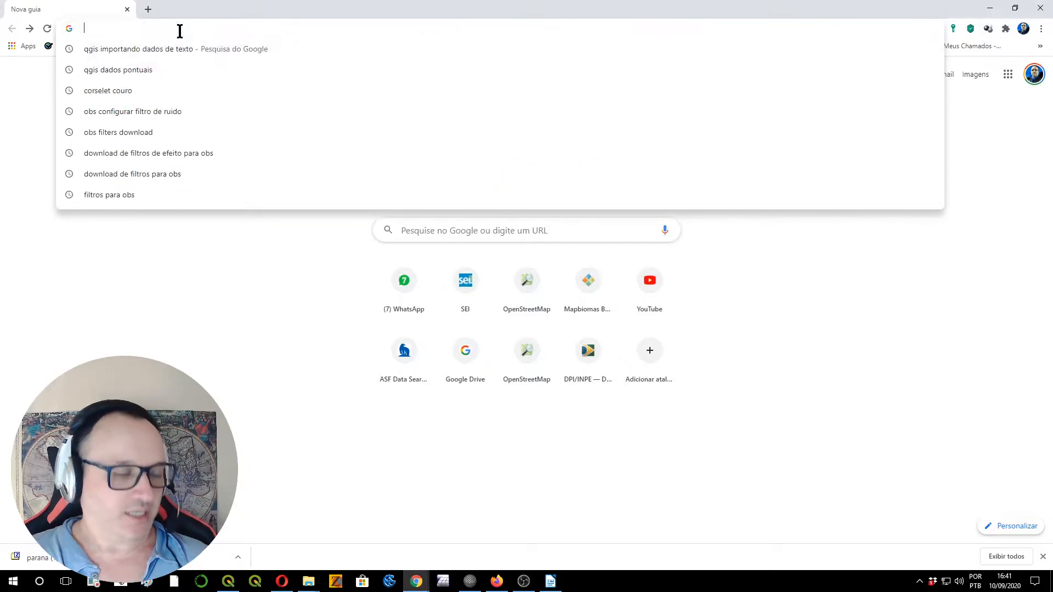
{"action": "type", "text": "http://www.splink.org.br/"}
{"action": "key", "text": "Return"}
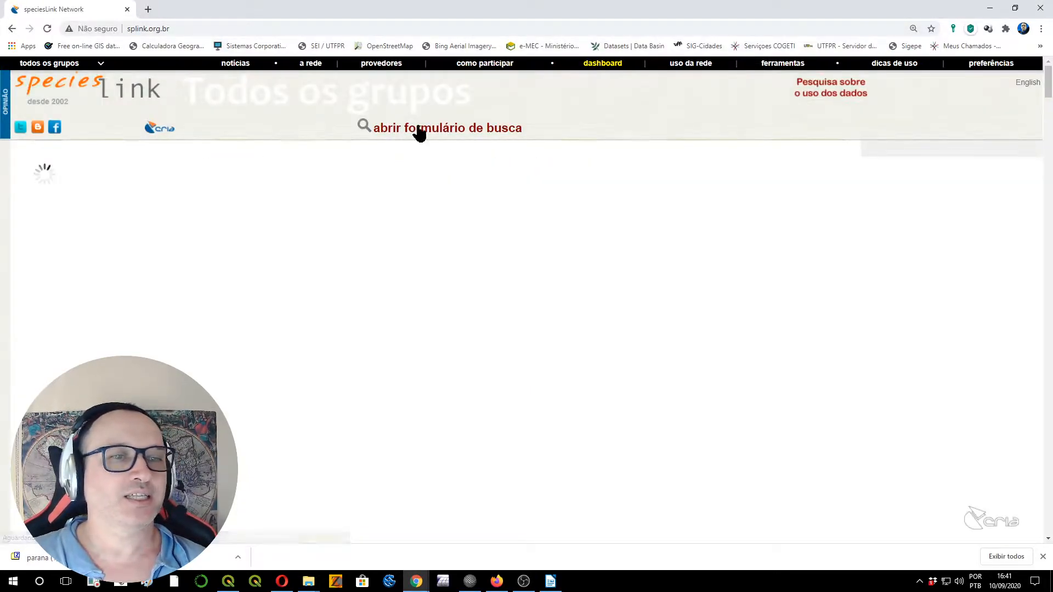
{"action": "left_click", "coordinate": [364, 125]}
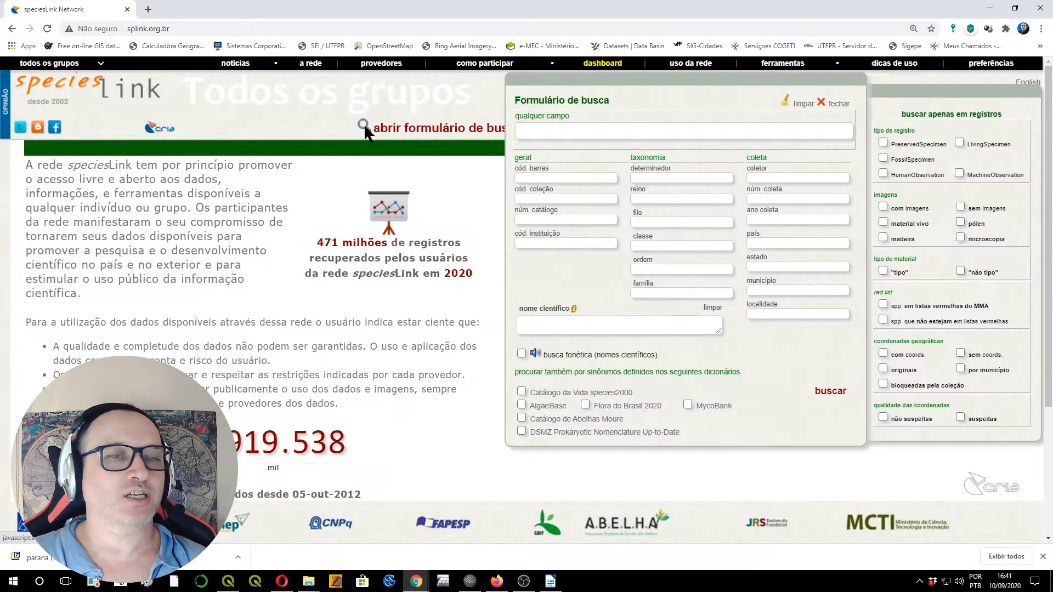
Search for records in the state of Paraná, limited to species on the MMA red lists
{"action": "left_click", "coordinate": [779, 267]}
{"action": "type", "text": "Paraná"}
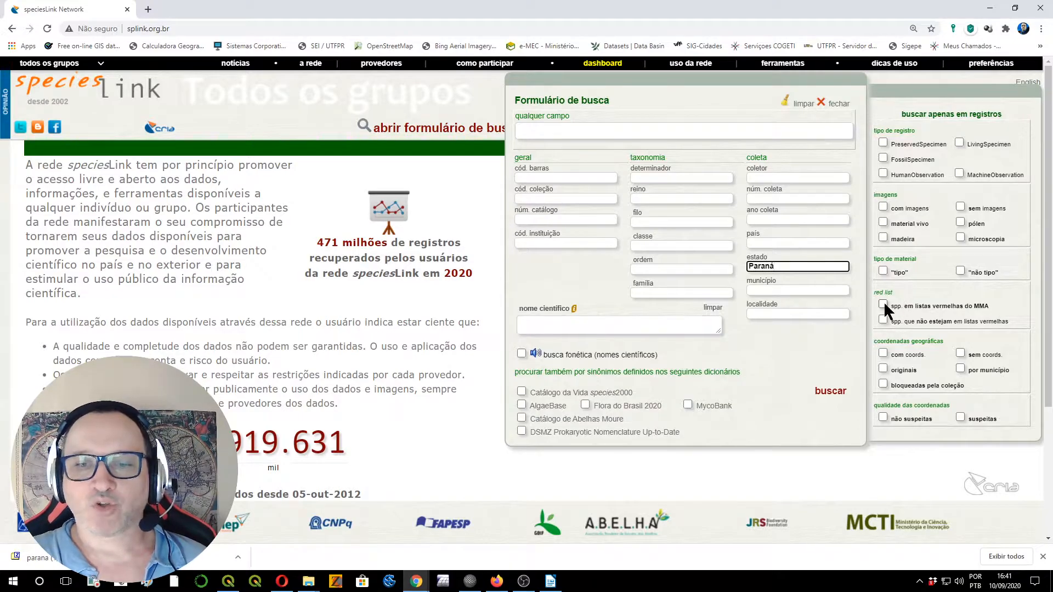
{"action": "left_click", "coordinate": [883, 302]}
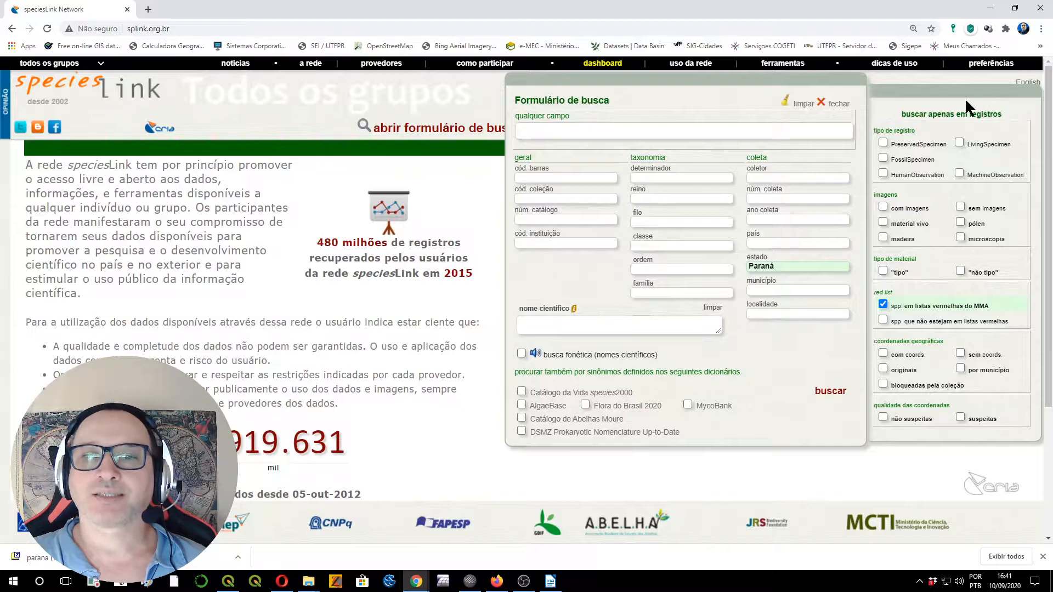
{"action": "left_click", "coordinate": [826, 391]}
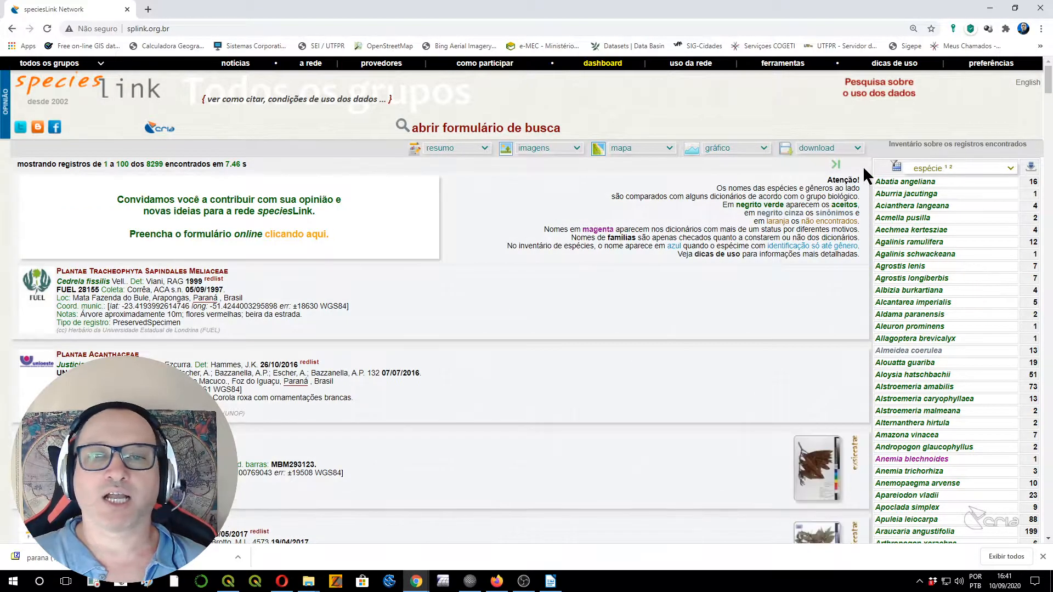
Request the complete data of all found records by e-mail in XLS format, accepting the terms of use and citation requirements
{"action": "left_click", "coordinate": [856, 145]}
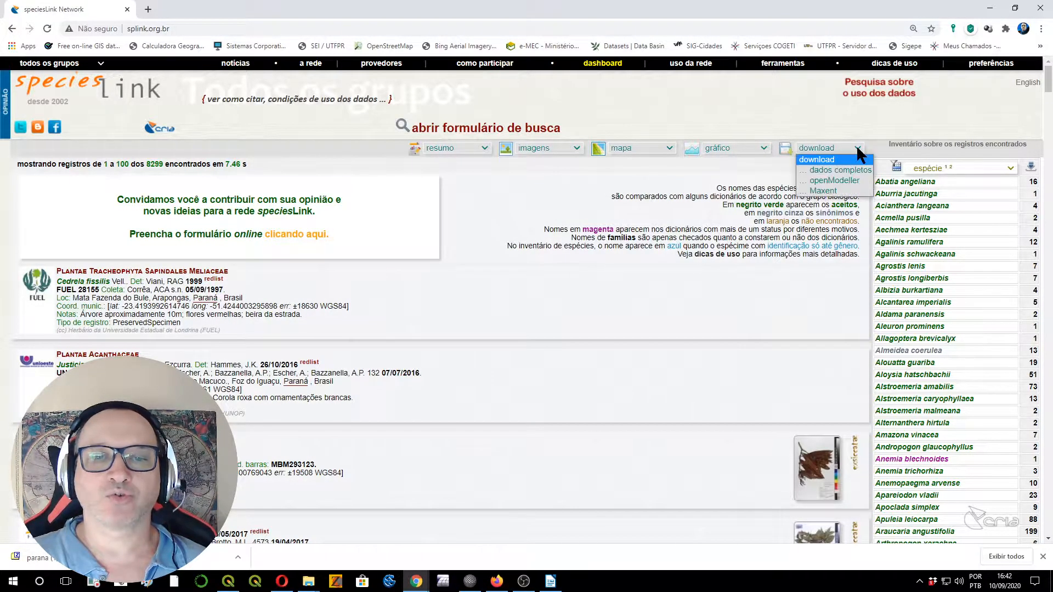
{"action": "left_click", "coordinate": [839, 170]}
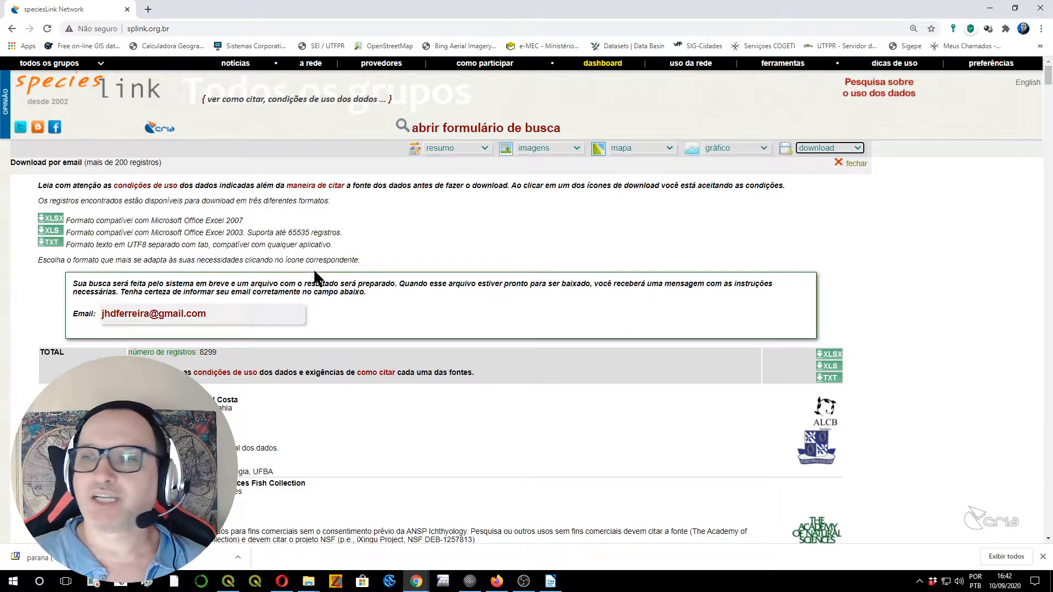
{"action": "left_click_drag", "start_coordinate": [222, 315], "coordinate": [81, 324]}
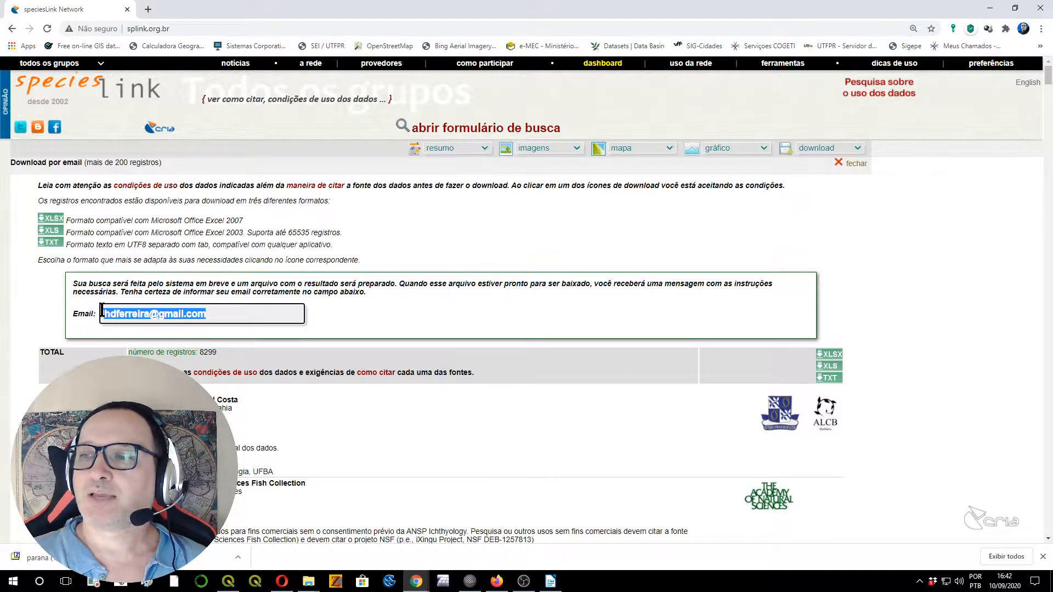
{"action": "scroll", "coordinate": [102, 311], "scroll_direction": "down", "scroll_amount": 2}
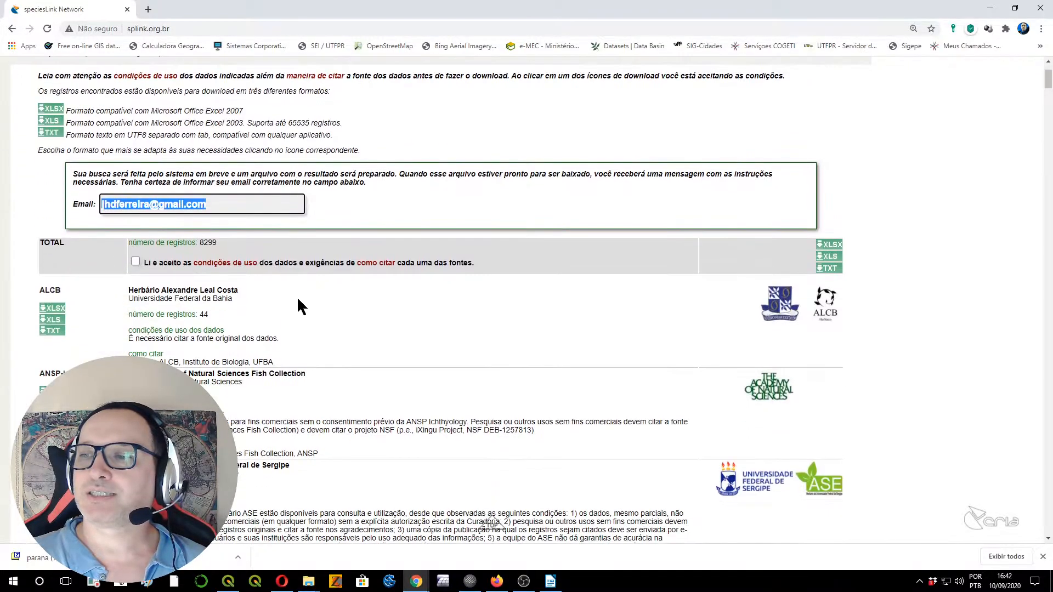
{"action": "left_click", "coordinate": [135, 262]}
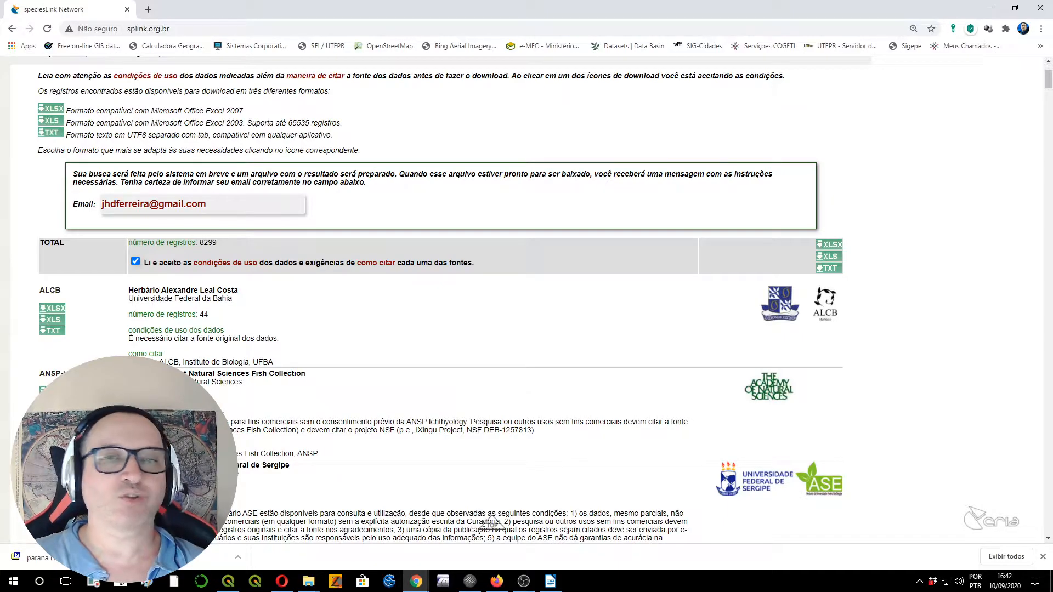
{"action": "scroll", "coordinate": [527, 296], "scroll_direction": "up", "scroll_amount": 2}
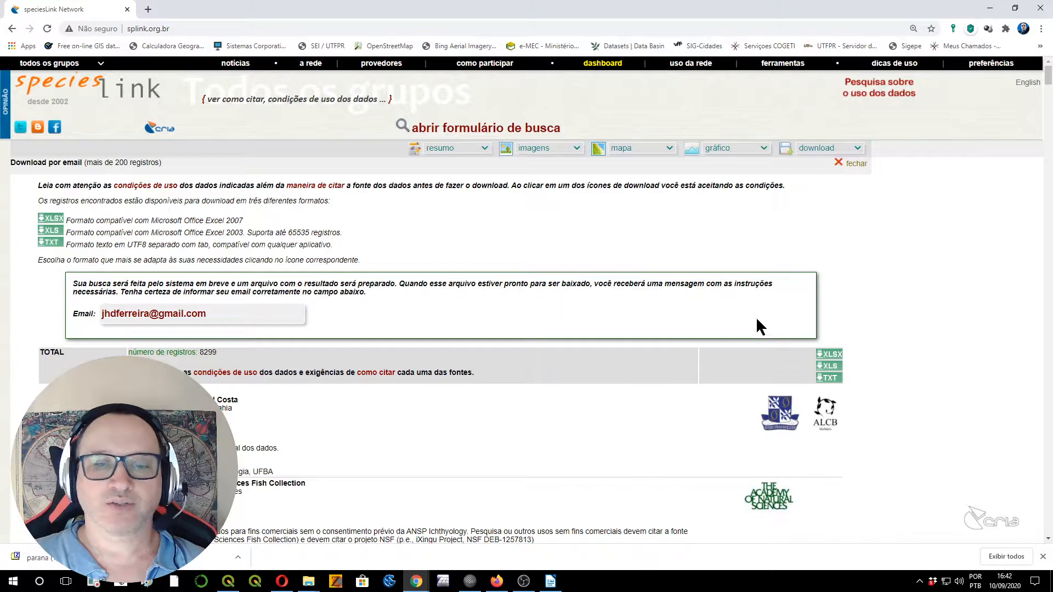
{"action": "left_click", "coordinate": [829, 366]}
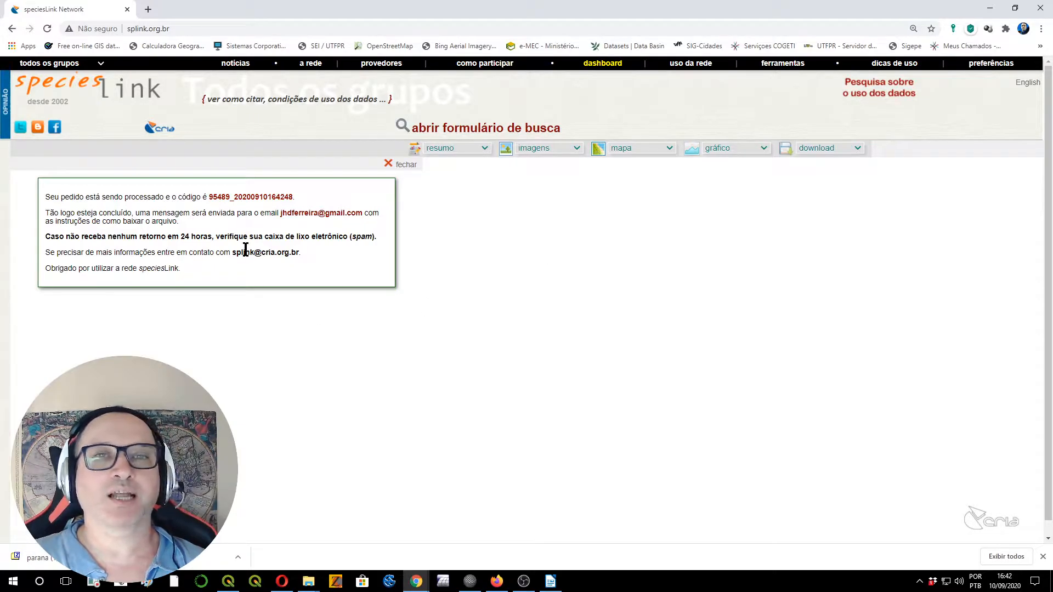
Switch to File Explorer at the D:\BDG\Projeto_PR\TMP folder and maximise its window
{"action": "left_click", "coordinate": [989, 8]}
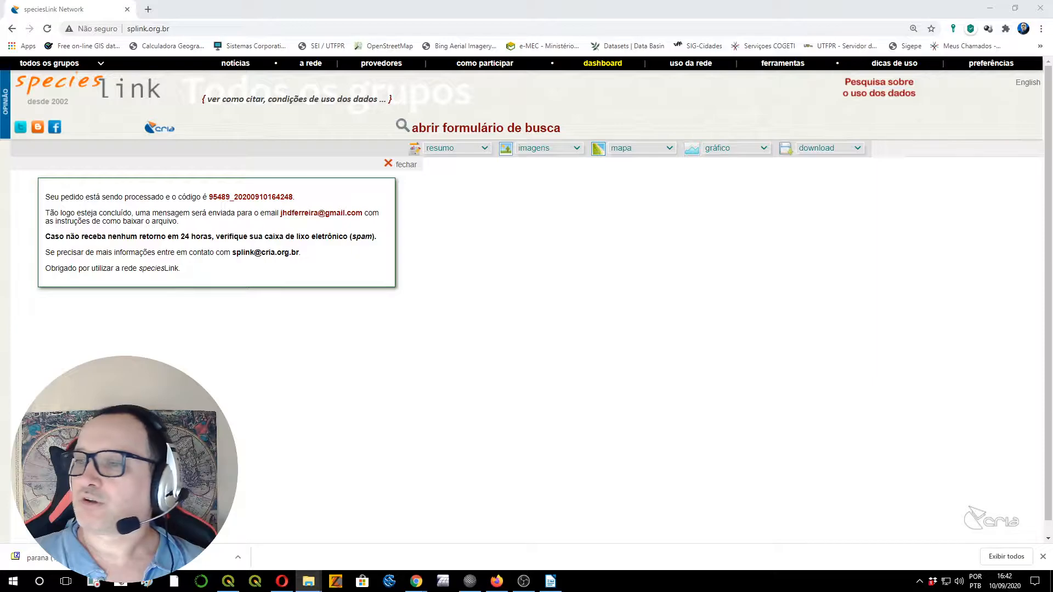
{"action": "left_click", "coordinate": [990, 7]}
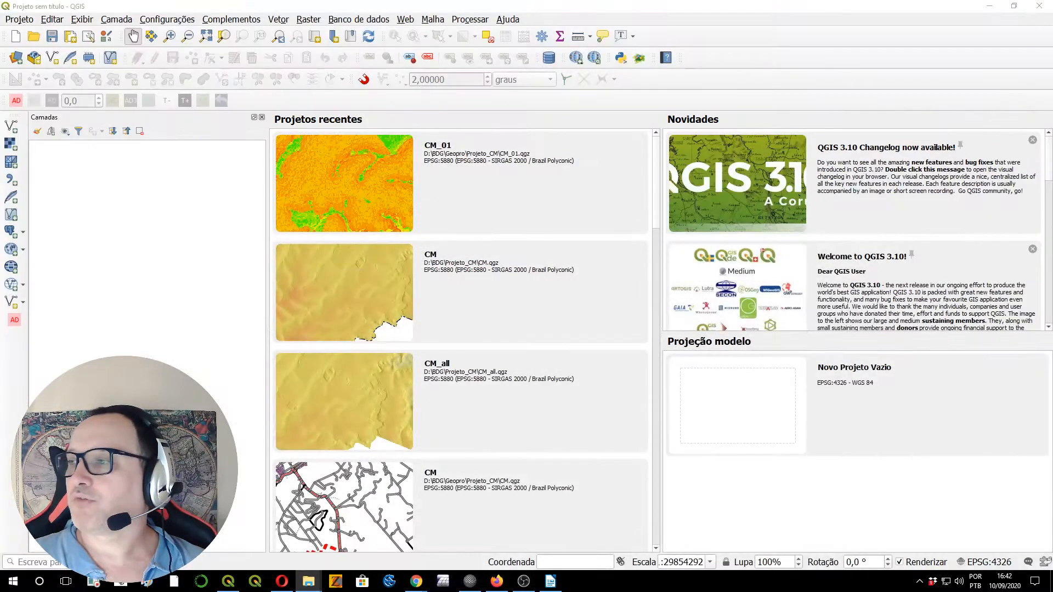
{"action": "left_click_drag", "start_coordinate": [0, 93], "coordinate": [595, 97]}
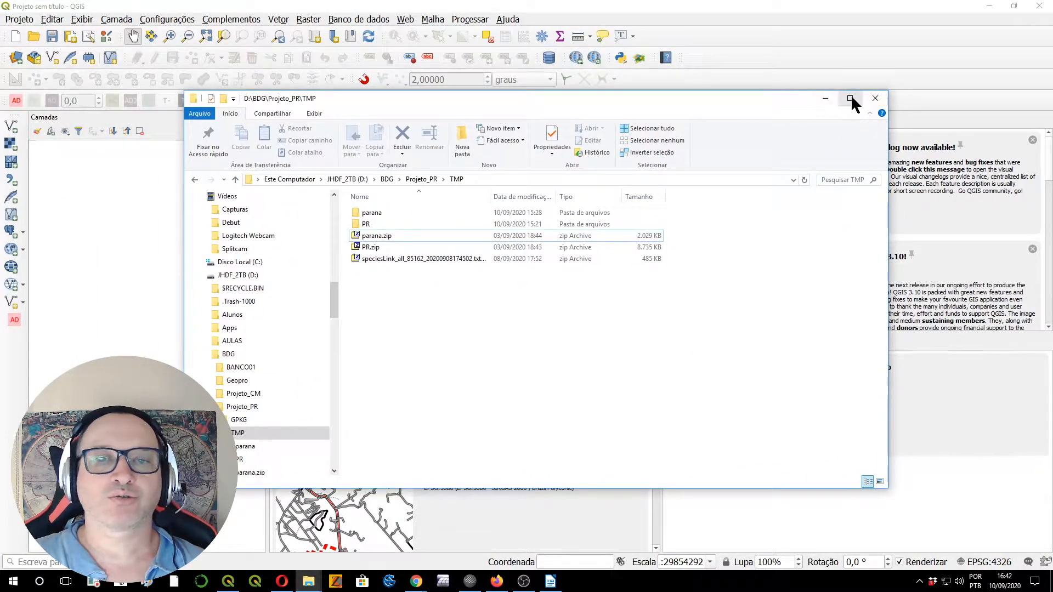
{"action": "left_click", "coordinate": [850, 96]}
Extract the speciesLink zip archive into its own folder, and open that folder with a wider name column
{"action": "left_click", "coordinate": [192, 165]}
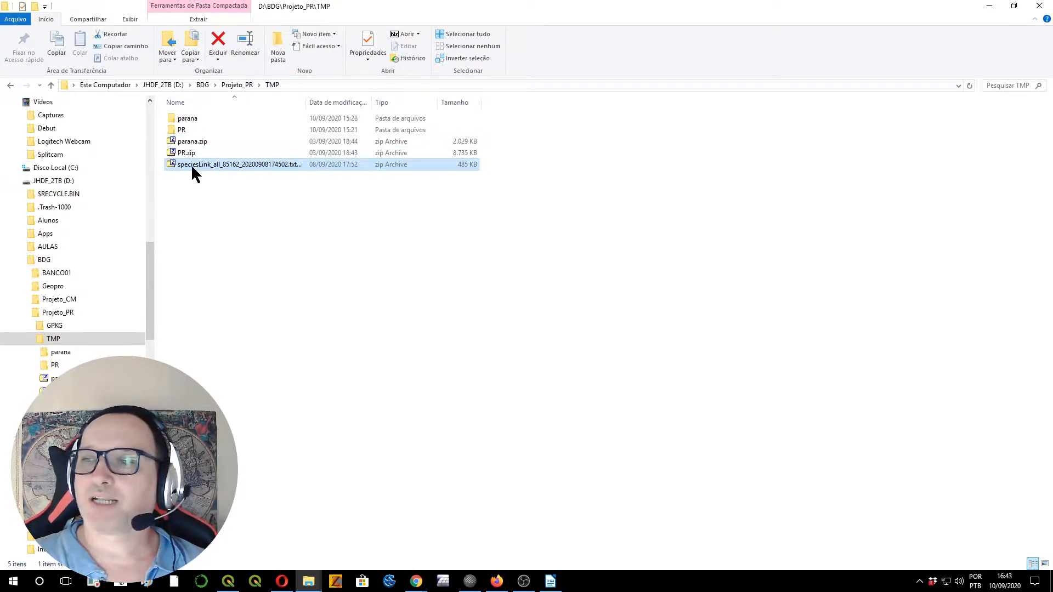
{"action": "right_click", "coordinate": [192, 167]}
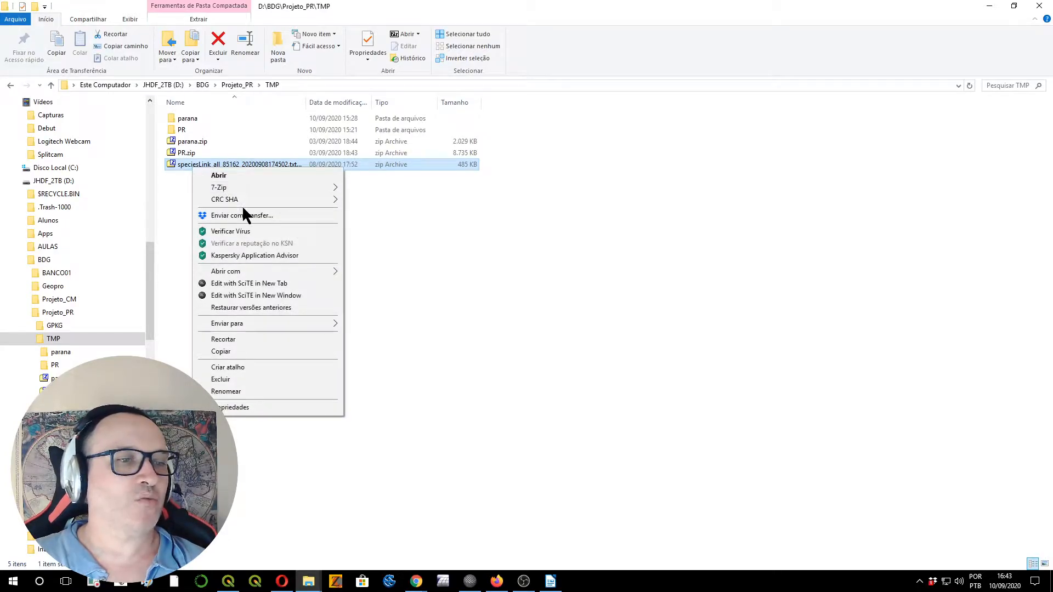
{"action": "mouse_move", "coordinate": [232, 186]}
{"action": "left_click", "coordinate": [431, 235]}
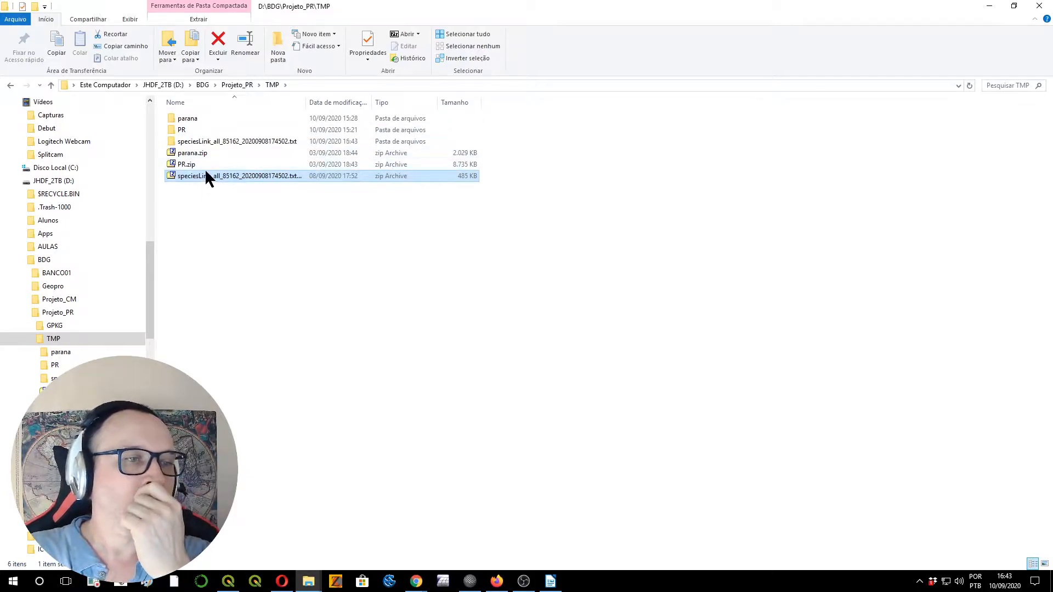
{"action": "double_click", "coordinate": [205, 141]}
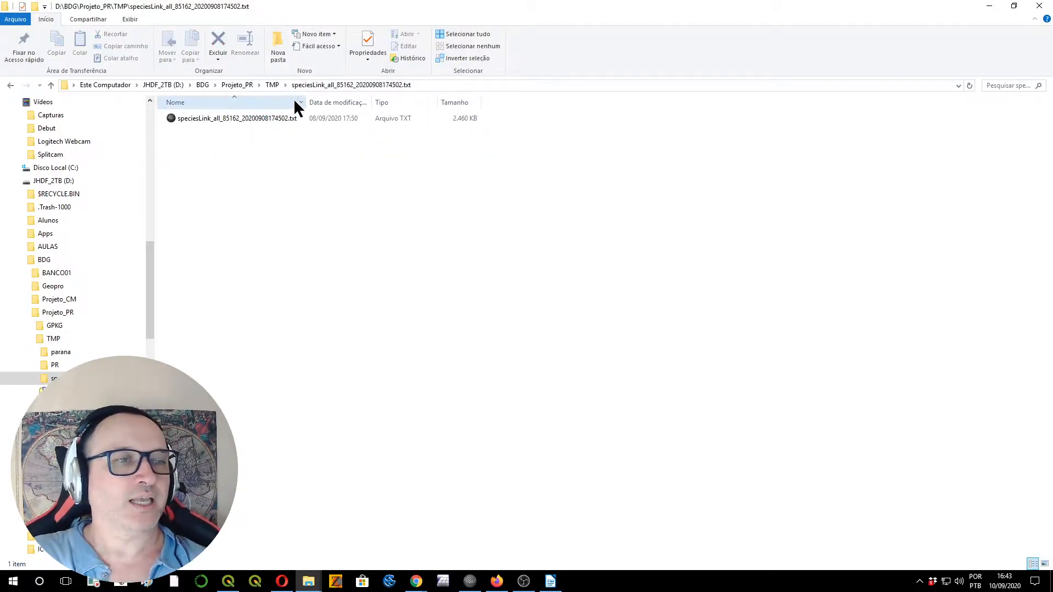
{"action": "left_click_drag", "start_coordinate": [306, 98], "coordinate": [376, 100]}
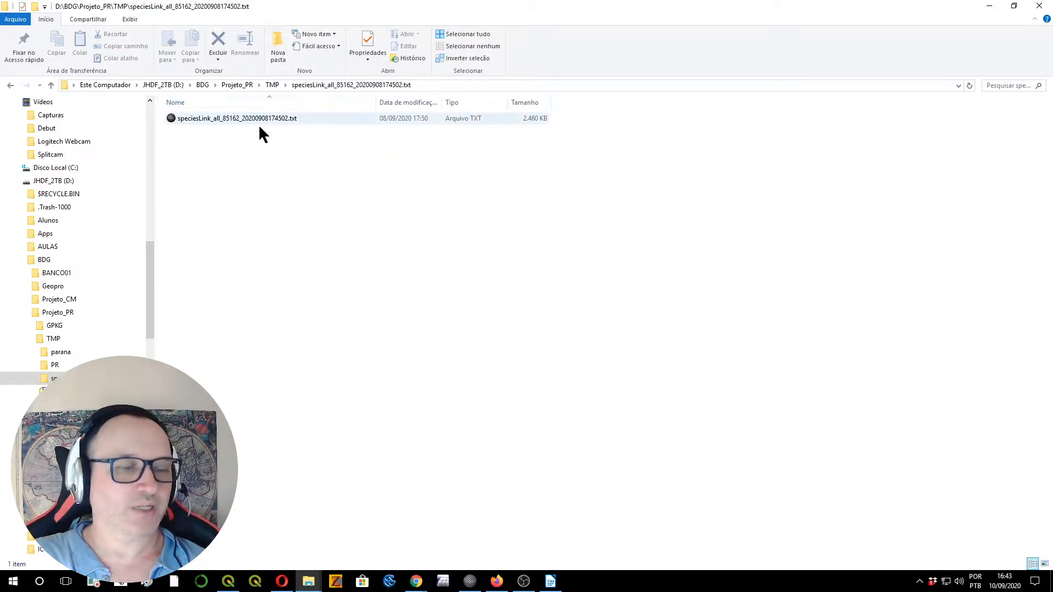
{"action": "left_click", "coordinate": [242, 117]}
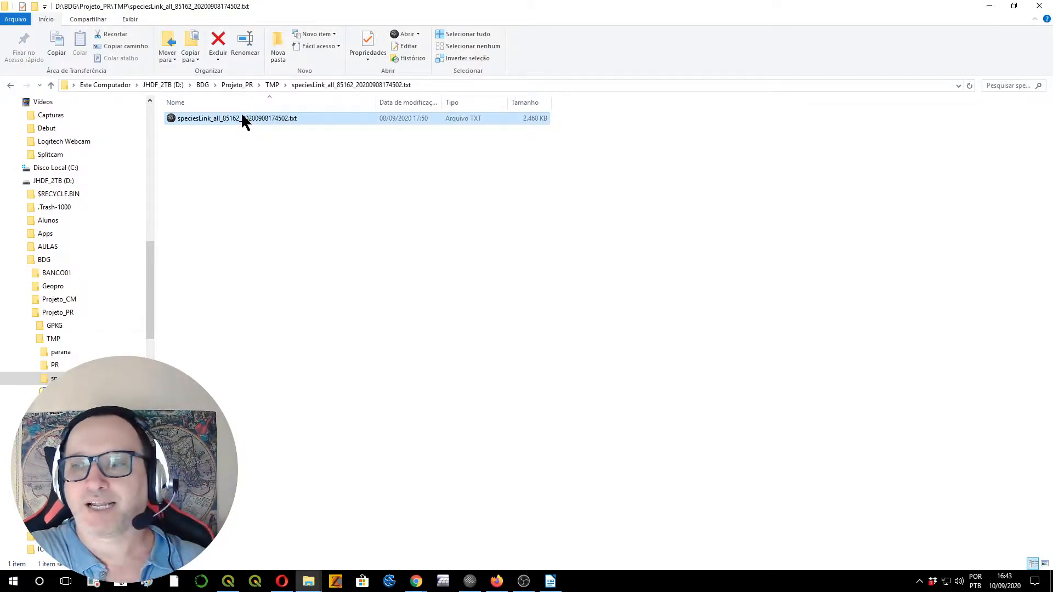
Launch LibreOffice Calc and resize its window so the extracted text file in File Explorer stays visible beside it
{"action": "left_click", "coordinate": [13, 582]}
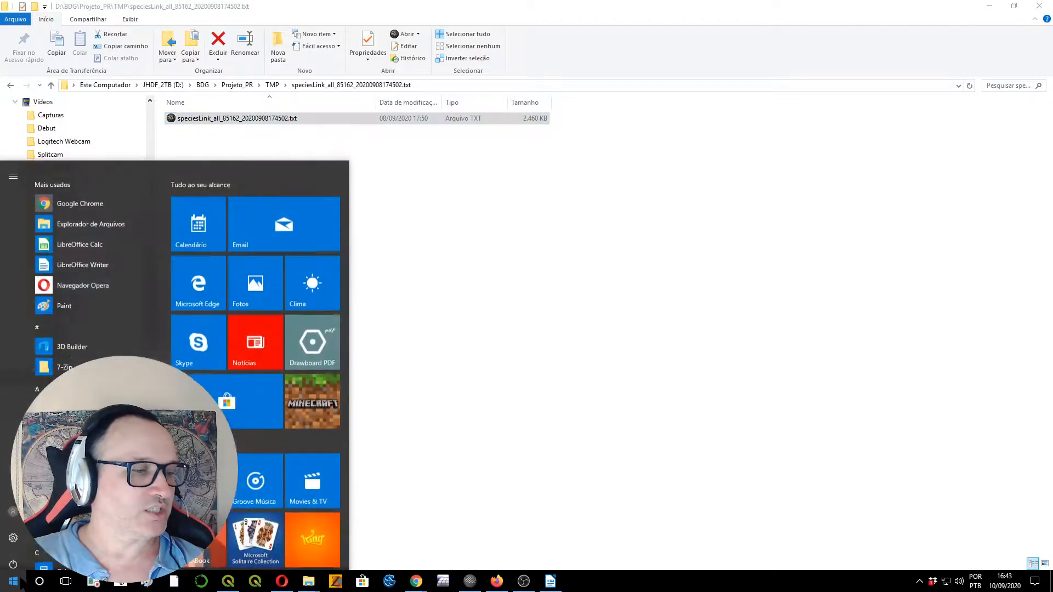
{"action": "type", "text": "calc"}
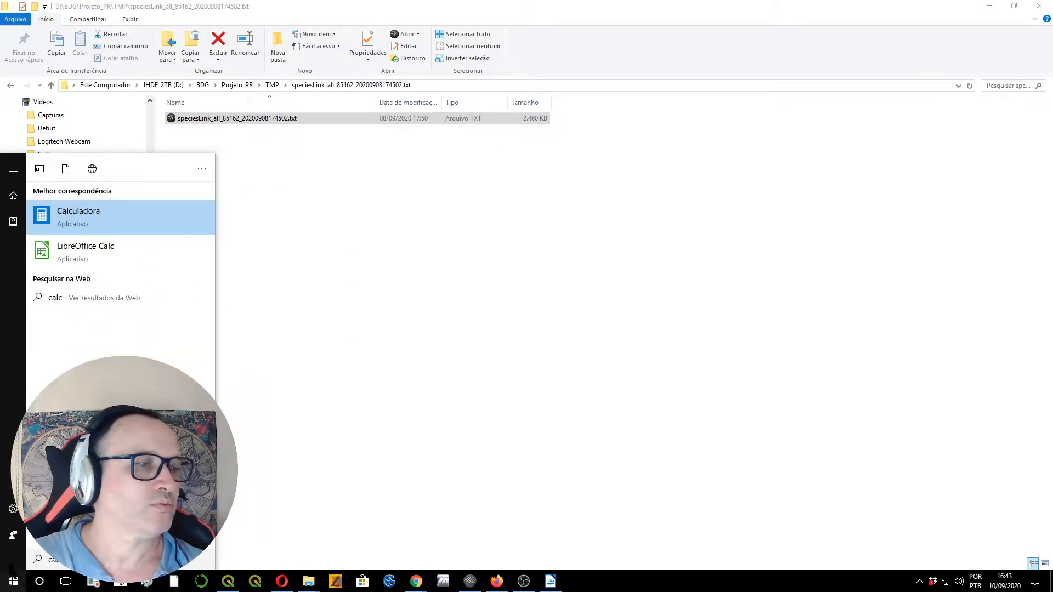
{"action": "left_click", "coordinate": [78, 248]}
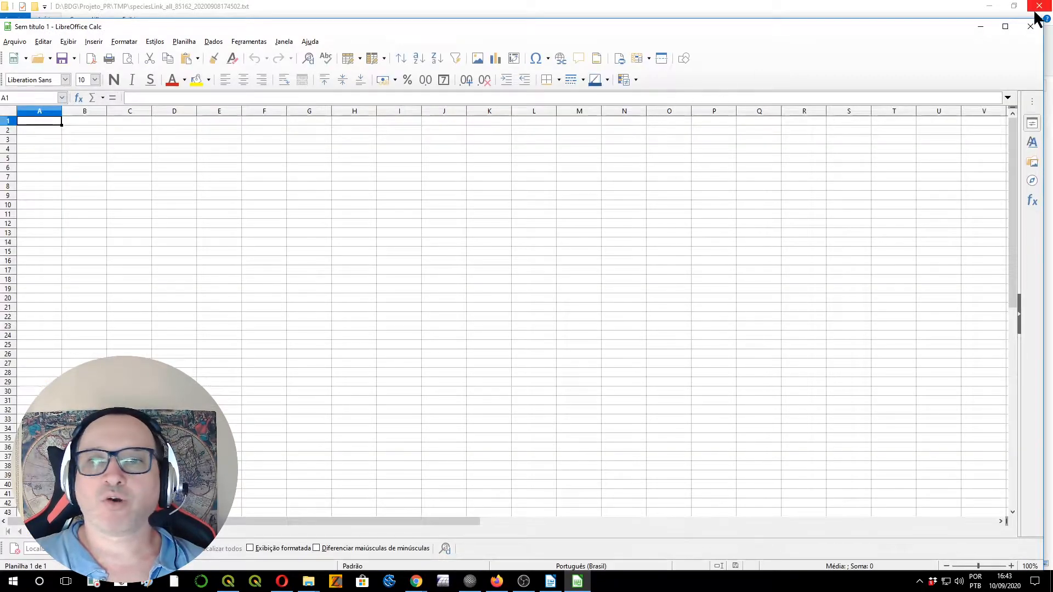
{"action": "left_click_drag", "start_coordinate": [1043, 48], "coordinate": [719, 65]}
{"action": "left_click_drag", "start_coordinate": [540, 33], "coordinate": [850, 17]}
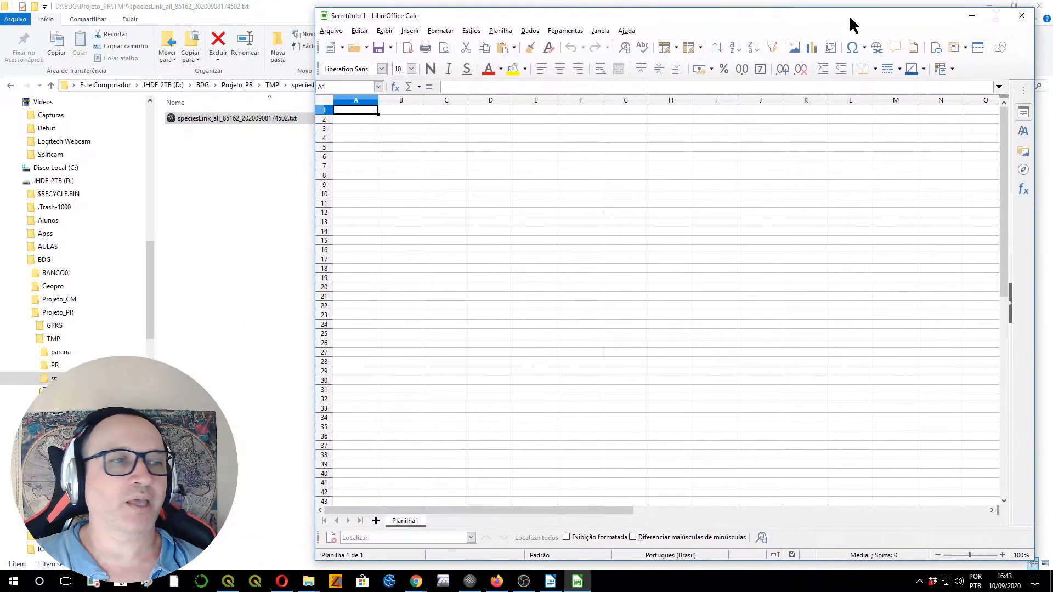
Preview the speciesLink text file's import options in Calc, and inspect its raw tab-separated contents in the SciTE editor
{"action": "left_click_drag", "start_coordinate": [204, 116], "coordinate": [495, 210]}
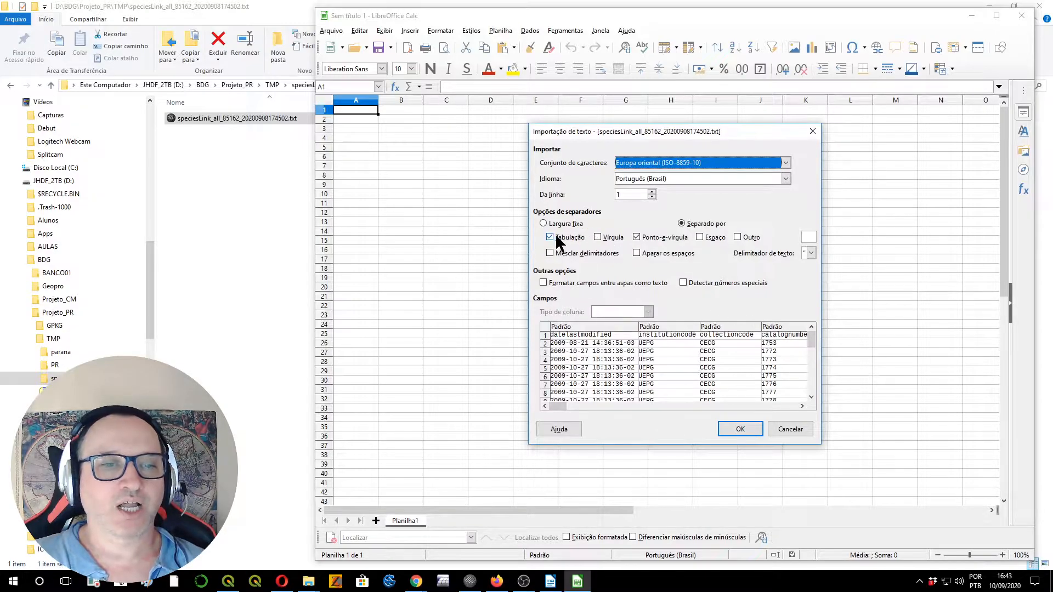
{"action": "left_click", "coordinate": [792, 430]}
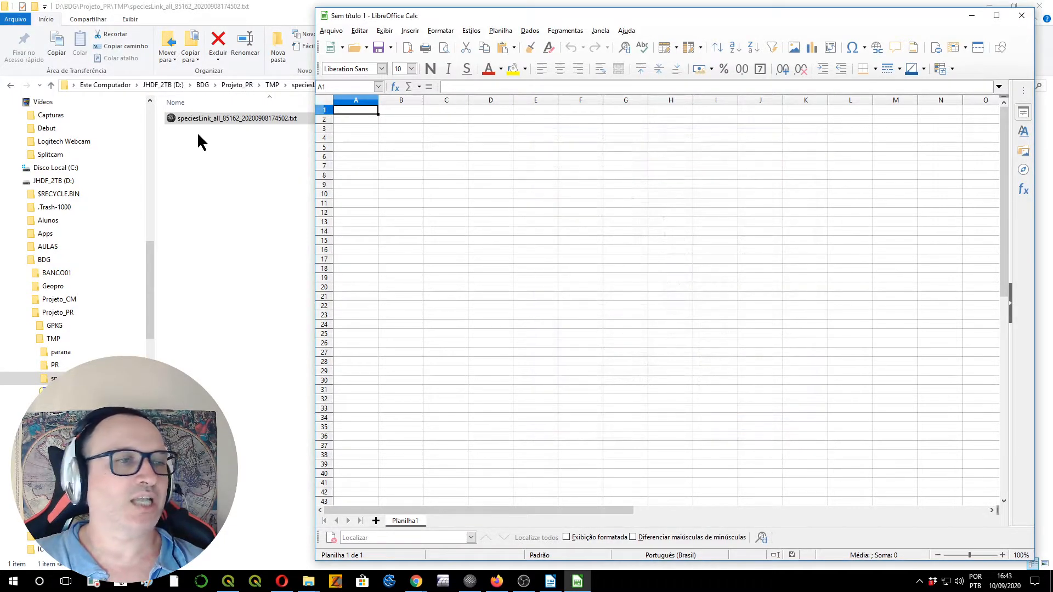
{"action": "left_click", "coordinate": [200, 116]}
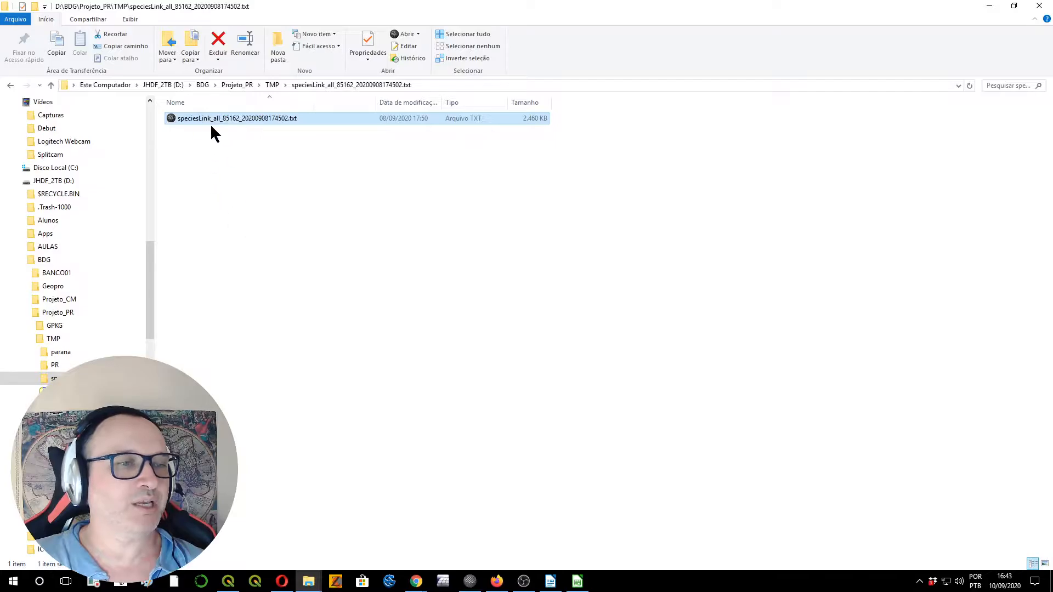
{"action": "right_click", "coordinate": [212, 115]}
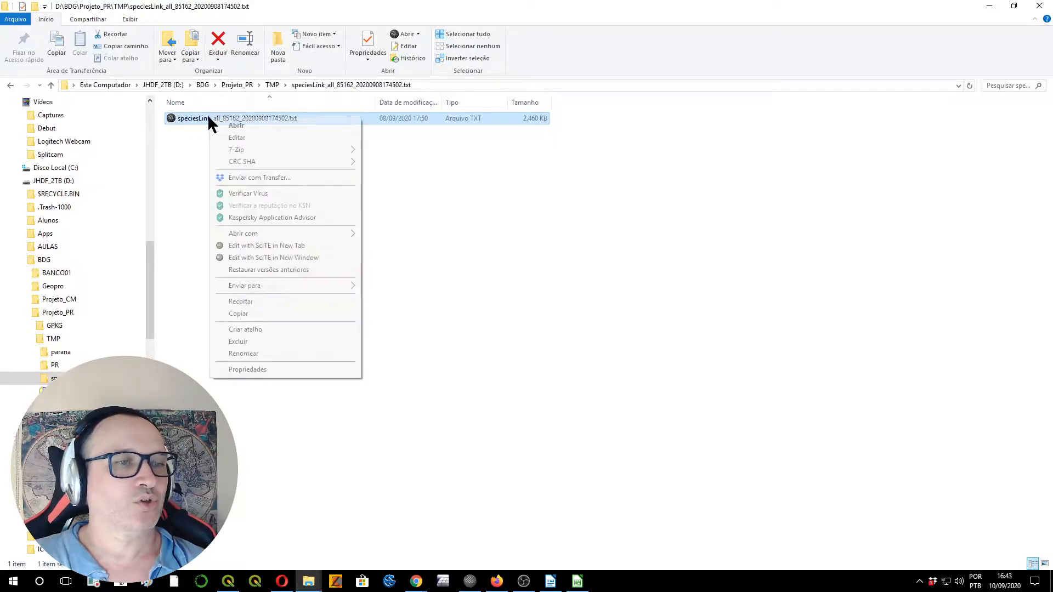
{"action": "left_click", "coordinate": [256, 245]}
{"action": "left_click_drag", "start_coordinate": [241, 5], "coordinate": [512, 60]}
{"action": "left_click_drag", "start_coordinate": [587, 136], "coordinate": [729, 132]}
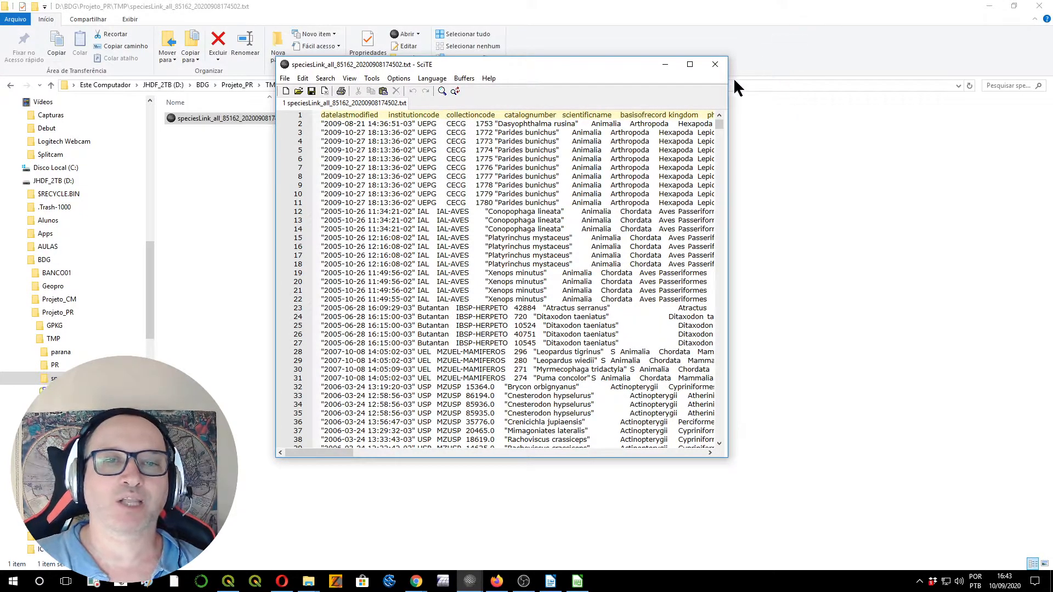
{"action": "left_click", "coordinate": [715, 65]}
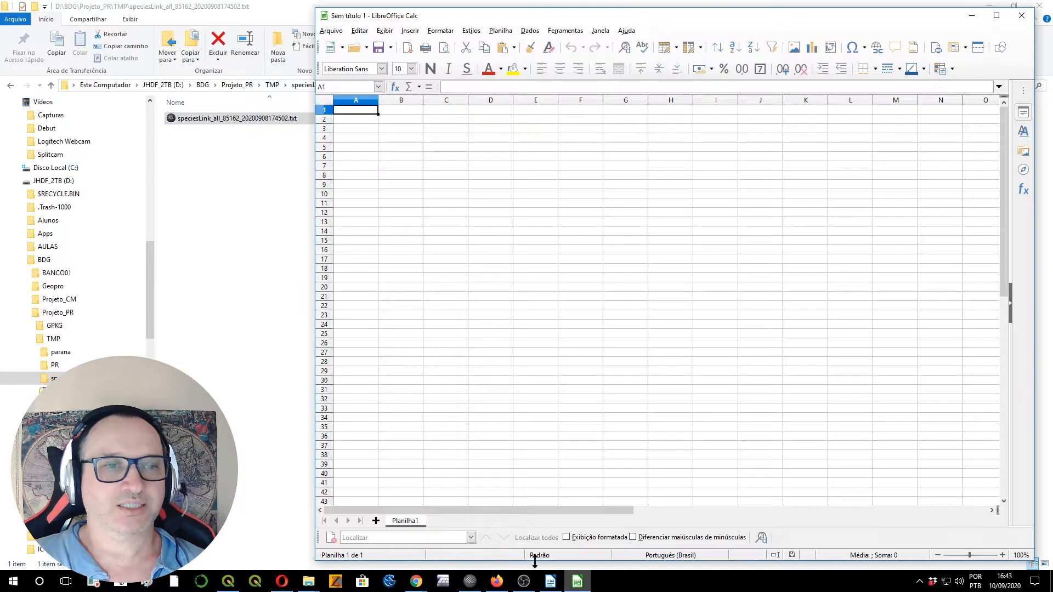
Import the speciesLink text file into Calc as separated text, using tab and semicolon separators from line 1
{"action": "left_click_drag", "start_coordinate": [178, 118], "coordinate": [482, 214]}
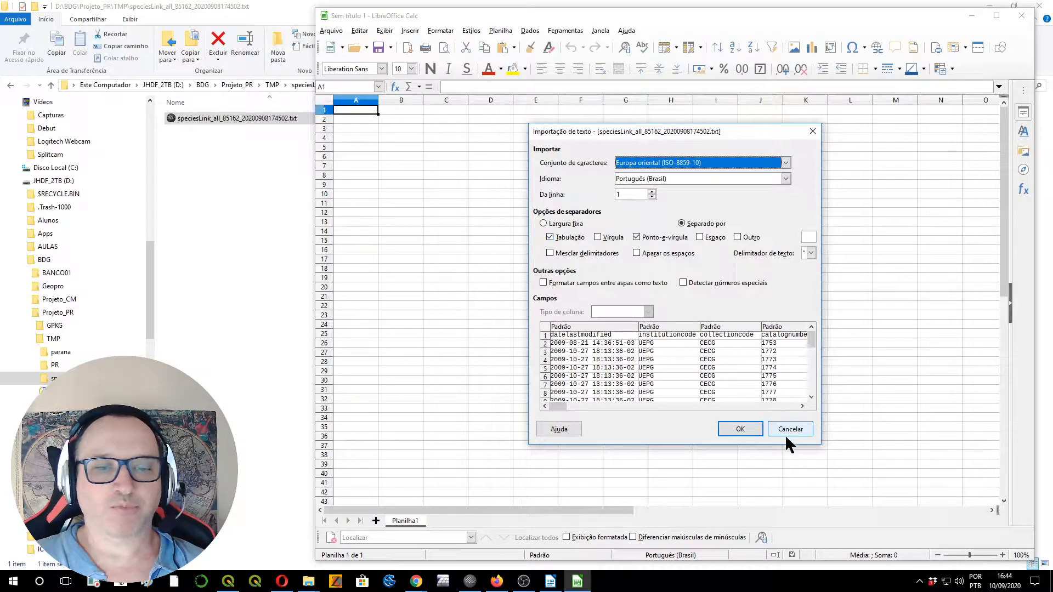
{"action": "left_click", "coordinate": [754, 428]}
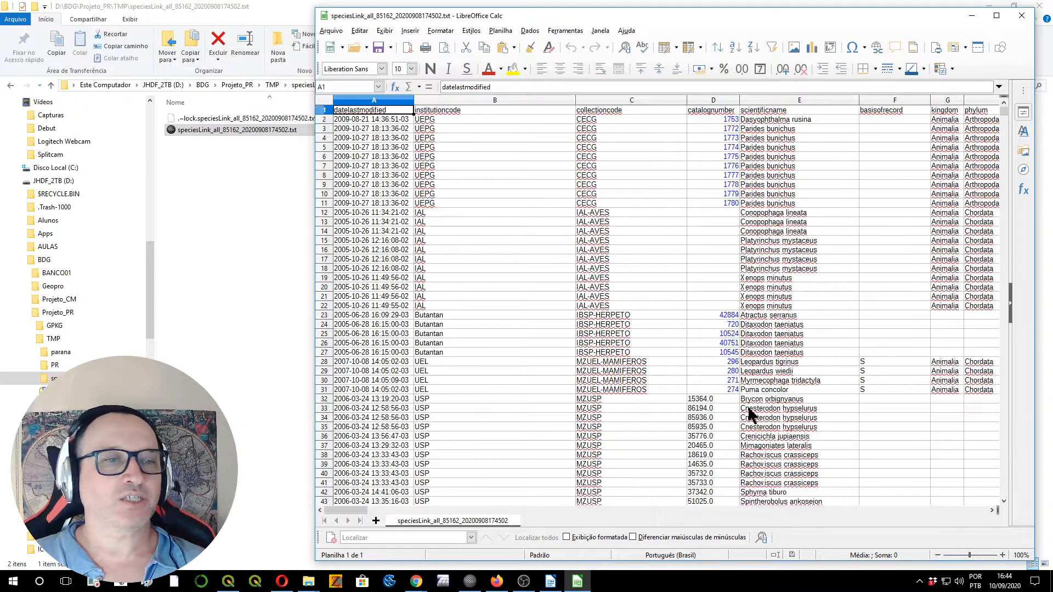
Narrow columns A to G, from datelastmodified to kingdom, and maximise the Calc window
{"action": "left_click_drag", "start_coordinate": [378, 100], "coordinate": [948, 109]}
{"action": "left_click_drag", "start_coordinate": [746, 112], "coordinate": [942, 122]}
{"action": "left_click", "coordinate": [997, 15]}
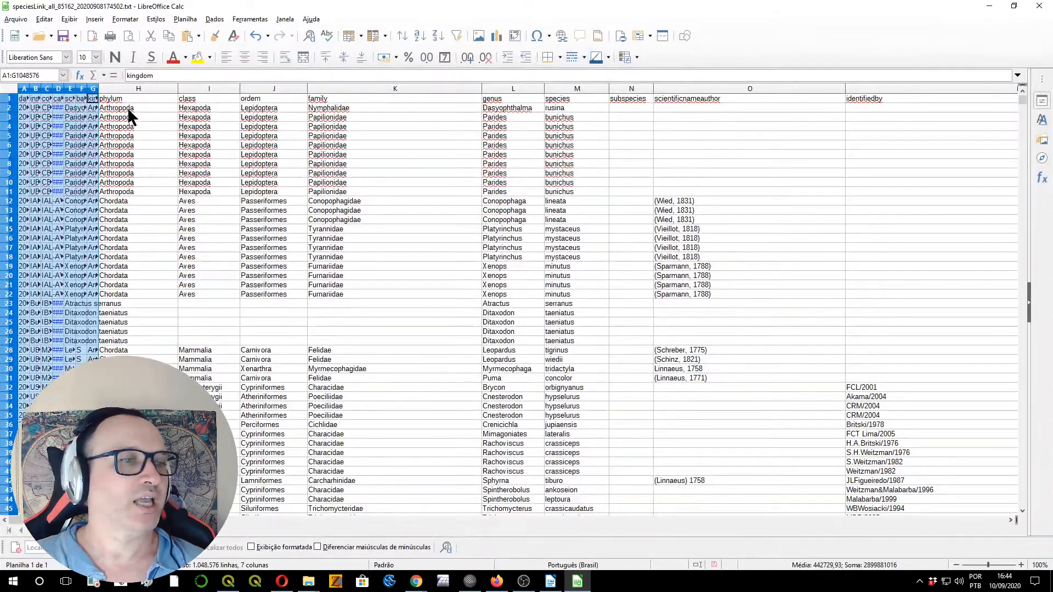
Narrow columns H to AE, from phylum to stateprovince, to one uniform small width
{"action": "left_click_drag", "start_coordinate": [138, 86], "coordinate": [1020, 94]}
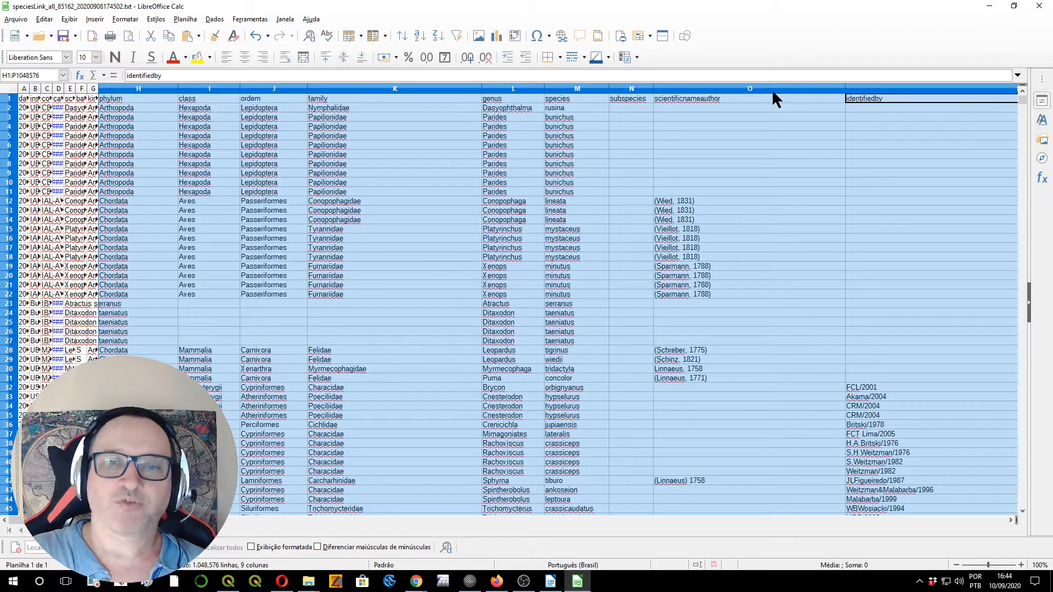
{"action": "key", "text": "shift+Right"}
{"action": "key", "text": "shift+Right"}
{"action": "key", "text": "shift+Right"}
{"action": "key", "text": "shift+Right"}
{"action": "key", "text": "shift+Right"}
{"action": "key", "text": "shift+Right"}
{"action": "key", "text": "shift+Right"}
{"action": "key", "text": "shift+Right"}
{"action": "key", "text": "shift+Right"}
{"action": "key", "text": "shift+Right"}
{"action": "key", "text": "shift+Right"}
{"action": "key", "text": "shift+Right"}
{"action": "key", "text": "shift+Right"}
{"action": "key", "text": "shift+Right"}
{"action": "key", "text": "shift+Right"}
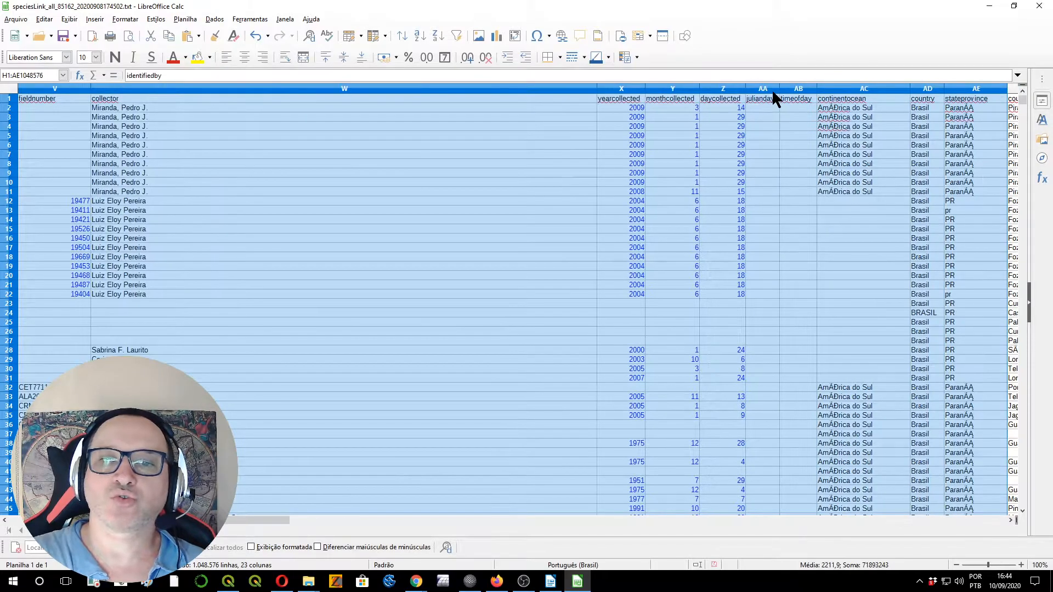
{"action": "left_click_drag", "start_coordinate": [944, 86], "coordinate": [935, 86]}
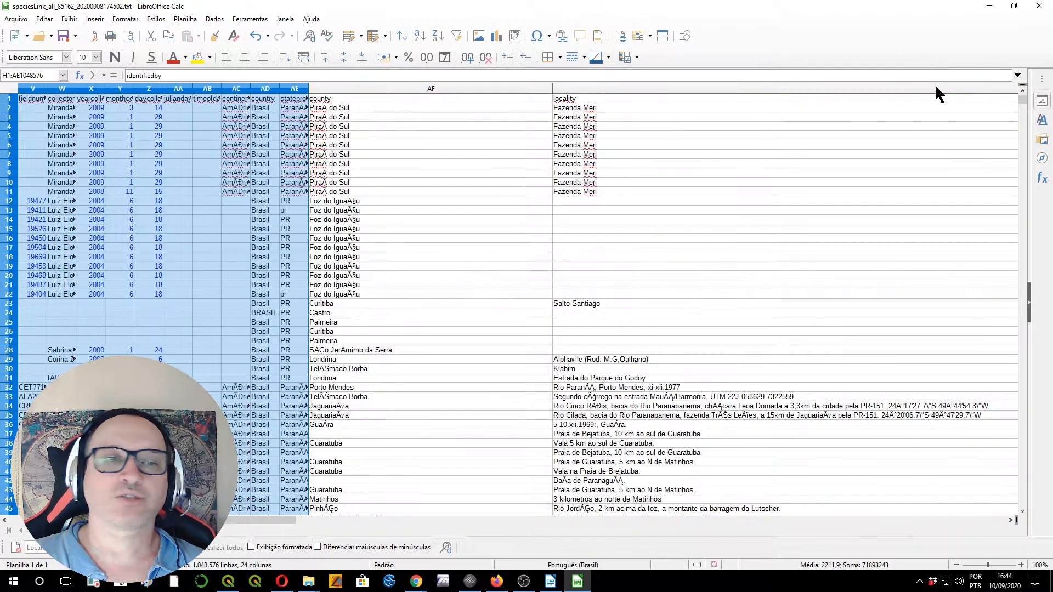
Narrow columns AF to BJ, from county past the barcode column, to one uniform small width
{"action": "left_click", "coordinate": [338, 86]}
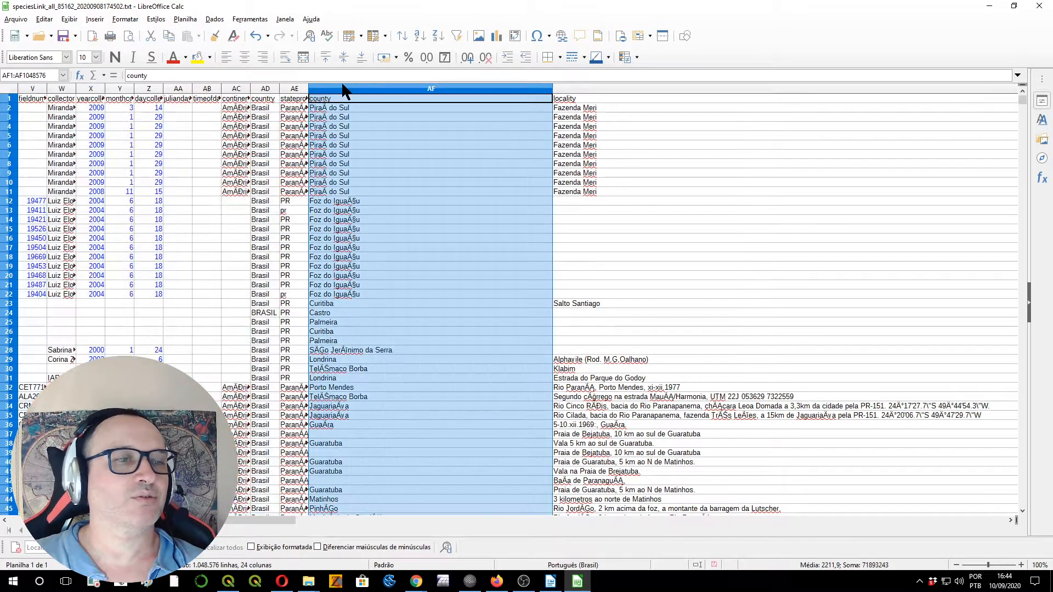
{"action": "key", "text": "shift+Right"}
{"action": "key", "text": "shift+Right"}
{"action": "key", "text": "shift+Right"}
{"action": "key", "text": "shift+Right"}
{"action": "key", "text": "shift+Right"}
{"action": "key", "text": "shift+Right"}
{"action": "key", "text": "shift+Right"}
{"action": "key", "text": "shift+Right"}
{"action": "key", "text": "shift+Right"}
{"action": "key", "text": "shift+Right"}
{"action": "key", "text": "shift+Right"}
{"action": "key", "text": "shift+Right"}
{"action": "key", "text": "shift+Right"}
{"action": "key", "text": "shift+Right"}
{"action": "key", "text": "shift+Right"}
{"action": "key", "text": "shift+Right"}
{"action": "key", "text": "shift+Right"}
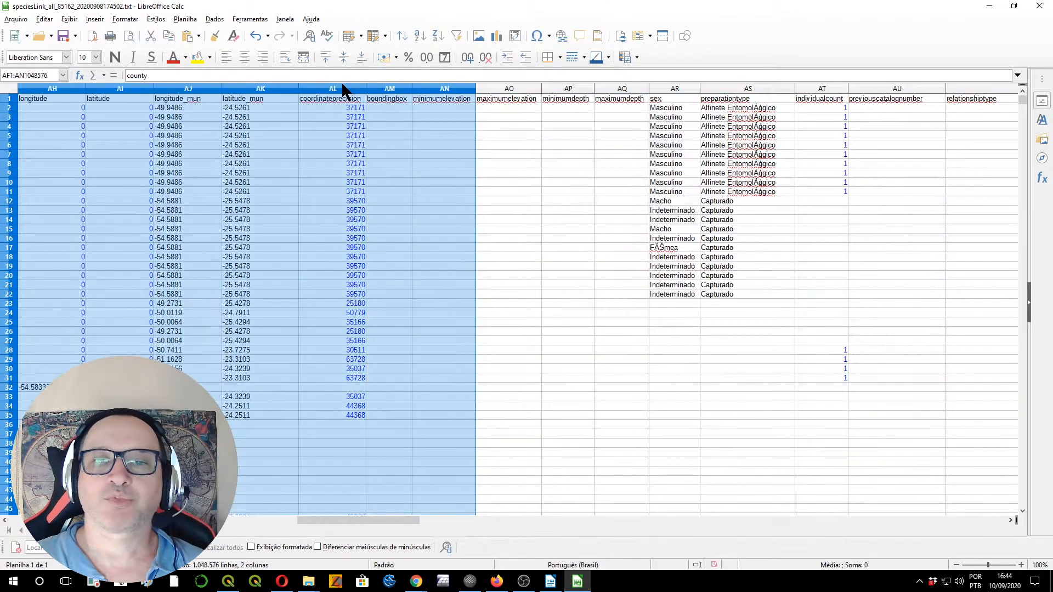
{"action": "key", "text": "shift+Right"}
{"action": "key", "text": "shift+Right"}
{"action": "key", "text": "shift+Right"}
{"action": "key", "text": "shift+Right"}
{"action": "key", "text": "shift+Right"}
{"action": "key", "text": "shift+Right"}
{"action": "key", "text": "shift+Right"}
{"action": "key", "text": "shift+Right"}
{"action": "key", "text": "shift+Right"}
{"action": "key", "text": "shift+Right"}
{"action": "key", "text": "shift+Right"}
{"action": "key", "text": "shift+Right"}
{"action": "key", "text": "shift+Right"}
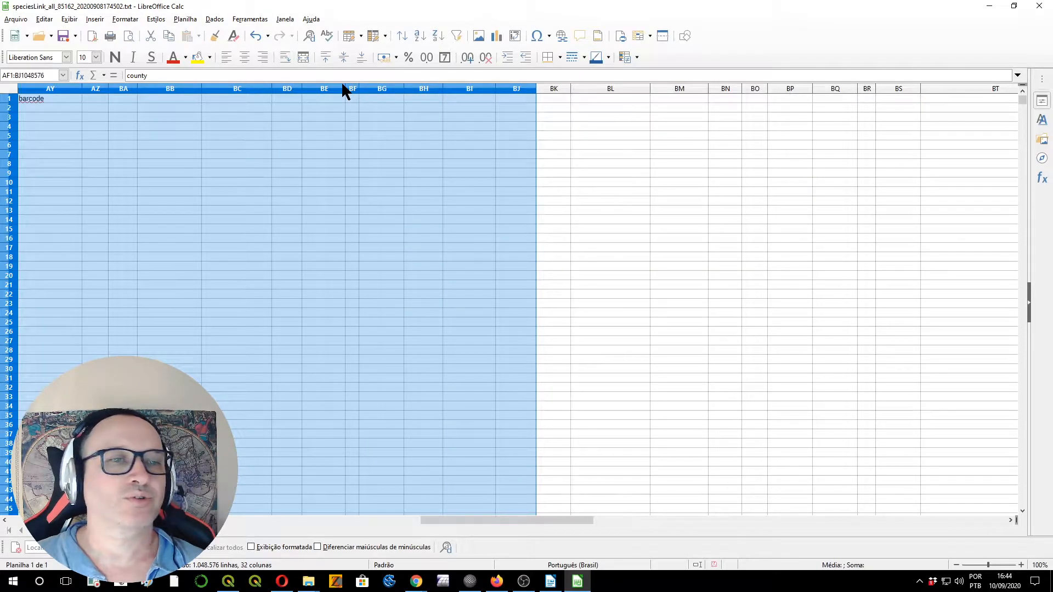
{"action": "left_click_drag", "start_coordinate": [536, 90], "coordinate": [522, 88]}
Find the coordinate fields in the header row and widen columns AH to AL, from longitude to coordinateprecision
{"action": "key", "text": "Left"}
{"action": "key", "text": "Left"}
{"action": "key", "text": "Left"}
{"action": "key", "text": "Left"}
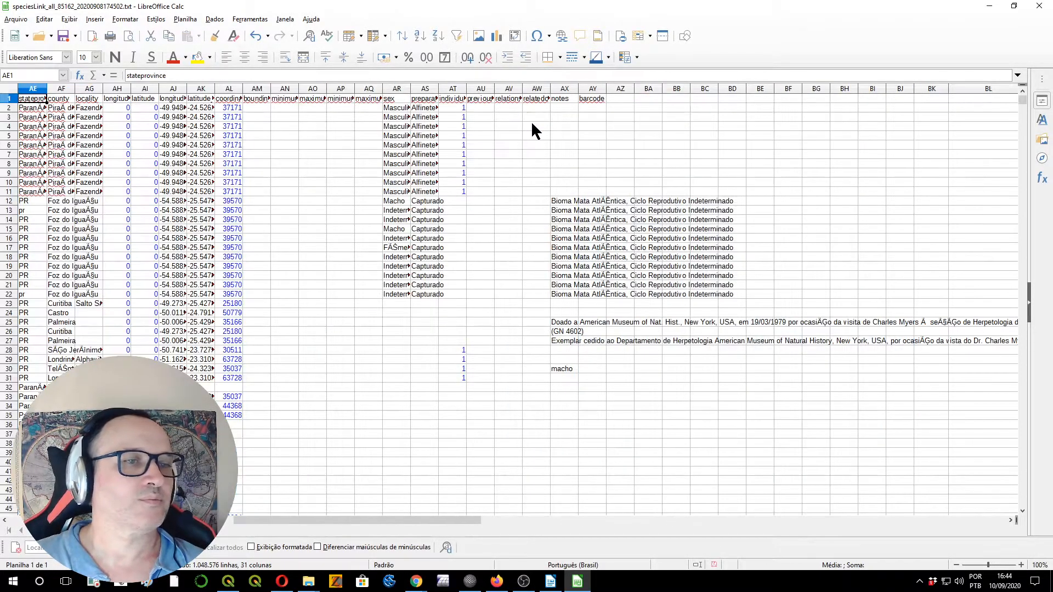
{"action": "key", "text": "Left"}
{"action": "key", "text": "Left"}
{"action": "key", "text": "Left"}
{"action": "key", "text": "Left"}
{"action": "key", "text": "Left"}
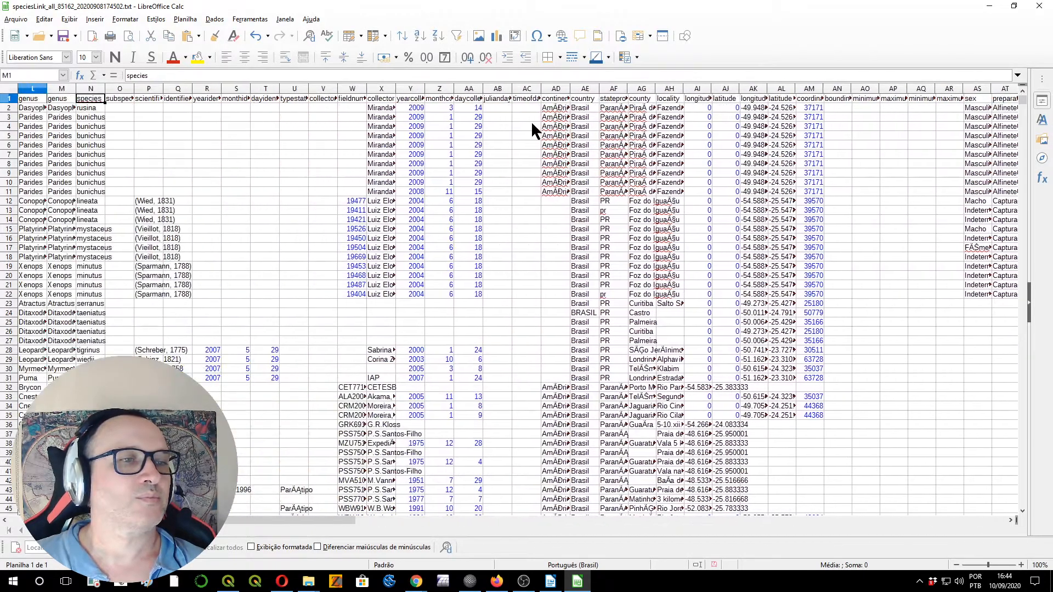
{"action": "key", "text": "Right"}
{"action": "key", "text": "Right"}
{"action": "key", "text": "Right"}
{"action": "key", "text": "Right"}
{"action": "key", "text": "Right"}
{"action": "key", "text": "Right"}
{"action": "key", "text": "Right"}
{"action": "key", "text": "Right"}
{"action": "key", "text": "Right"}
{"action": "key", "text": "Right"}
{"action": "key", "text": "Right"}
{"action": "key", "text": "Right"}
{"action": "key", "text": "Right"}
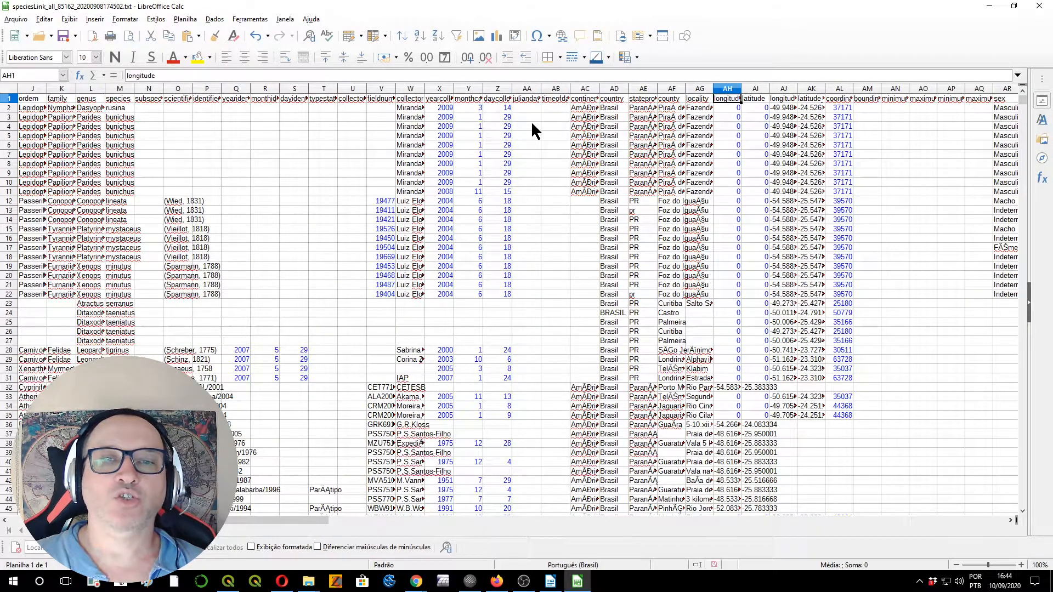
{"action": "key", "text": "Right"}
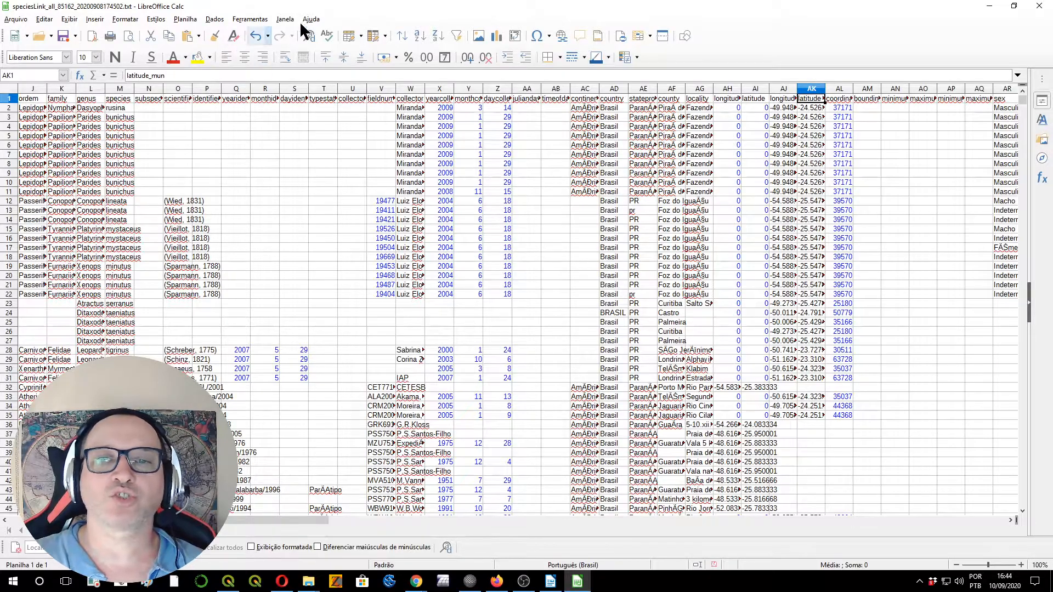
{"action": "left_click_drag", "start_coordinate": [727, 89], "coordinate": [888, 88]}
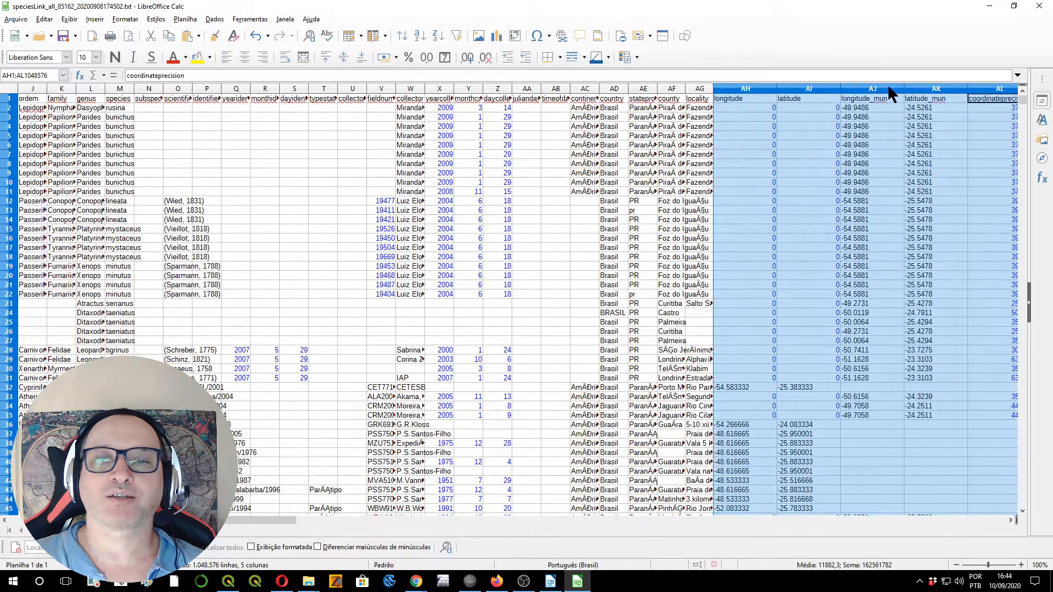
{"action": "left_click", "coordinate": [917, 153]}
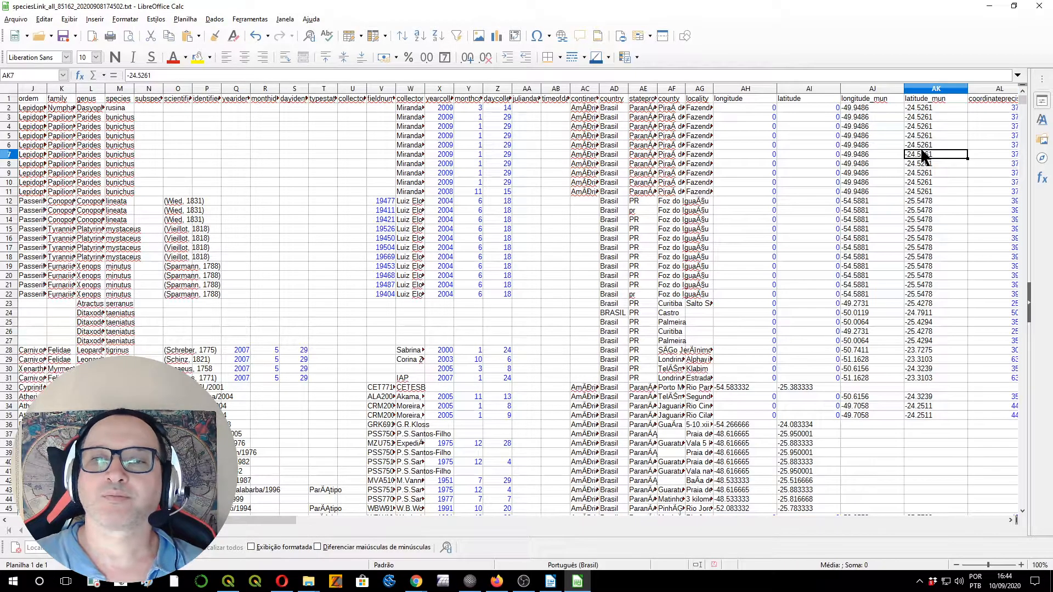
Compare the longitude and latitude values with longitude_mun and latitude_mun in the first records
{"action": "key", "text": "Right"}
{"action": "key", "text": "Right"}
{"action": "key", "text": "Left"}
{"action": "key", "text": "Left"}
{"action": "key", "text": "Left"}
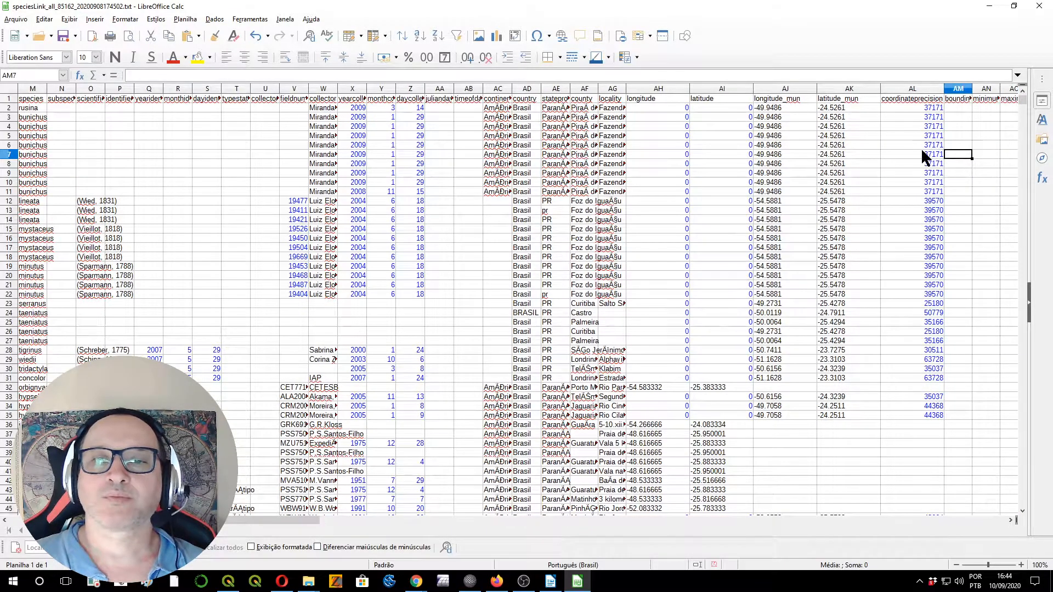
{"action": "key", "text": "Left"}
{"action": "key", "text": "Up"}
{"action": "key", "text": "Up"}
{"action": "key", "text": "Up"}
{"action": "key", "text": "Up"}
{"action": "key", "text": "Up"}
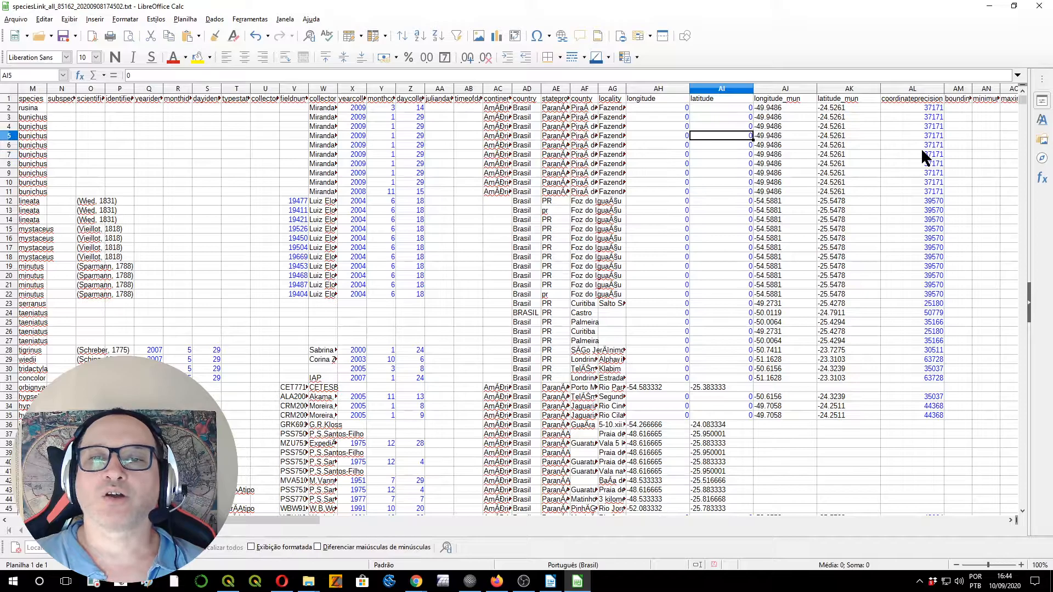
{"action": "key", "text": "Left"}
{"action": "key", "text": "Right"}
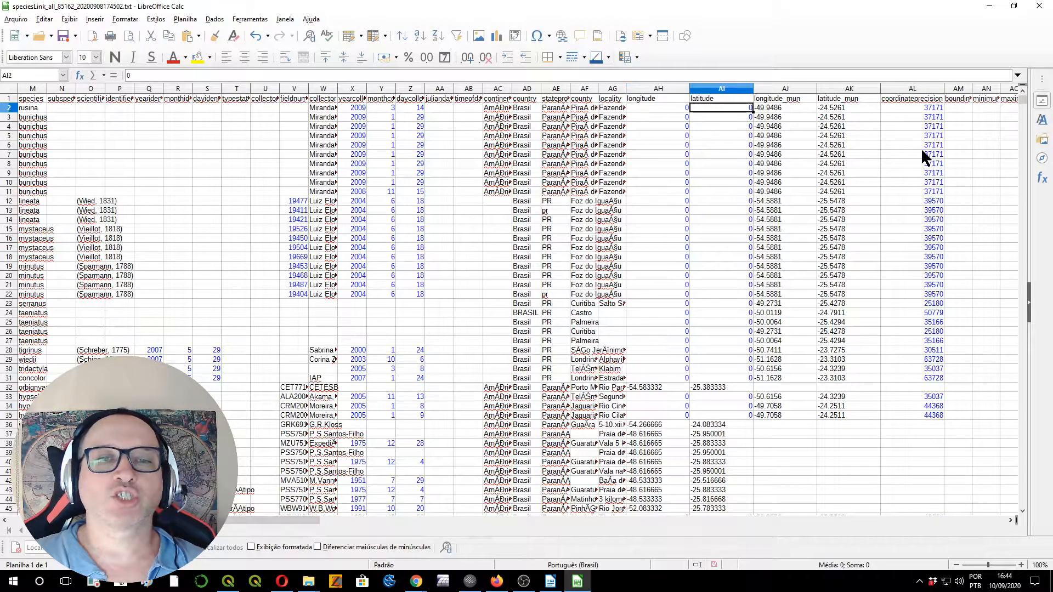
{"action": "key", "text": "Right"}
{"action": "key", "text": "Right"}
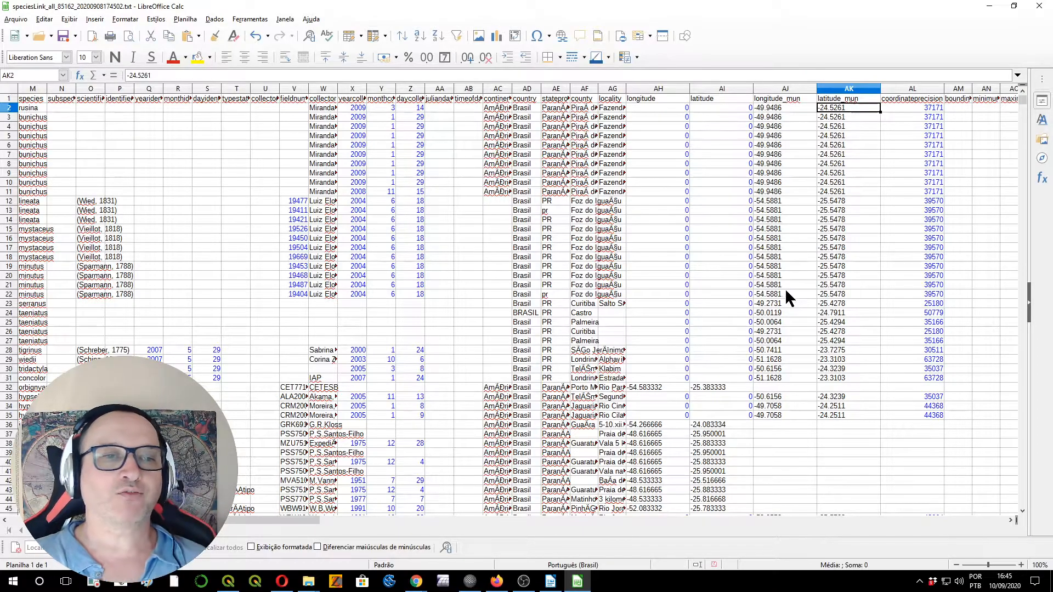
Examine the longitude and latitude values of the records around rows 36 to 42 against those in the first rows
{"action": "left_click", "coordinate": [660, 117]}
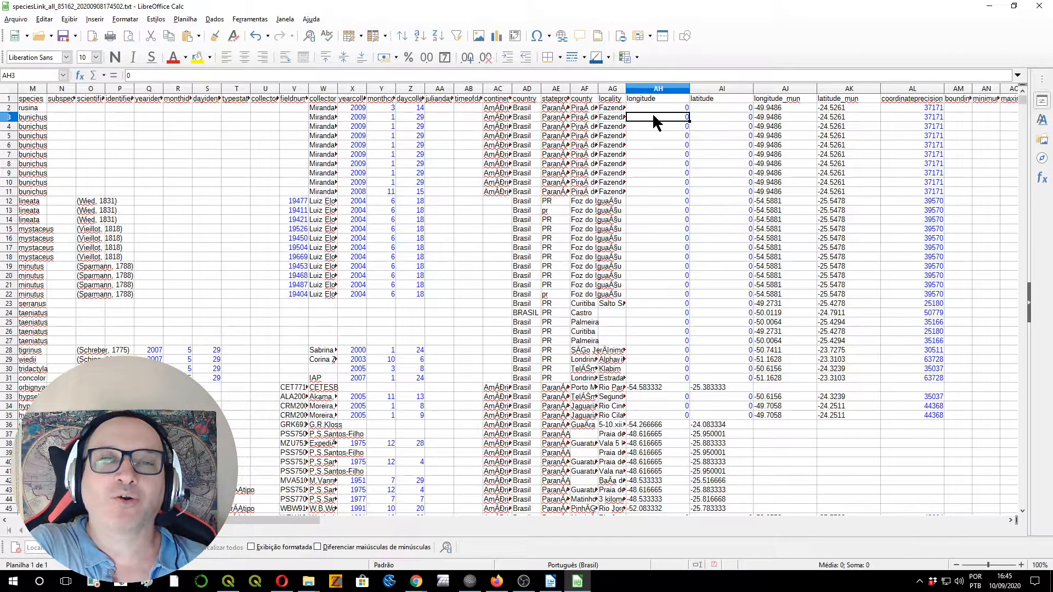
{"action": "left_click", "coordinate": [645, 433]}
{"action": "key", "text": "Down"}
{"action": "key", "text": "Down"}
{"action": "key", "text": "Down"}
{"action": "key", "text": "Down"}
{"action": "key", "text": "Up"}
{"action": "key", "text": "Up"}
{"action": "key", "text": "Up"}
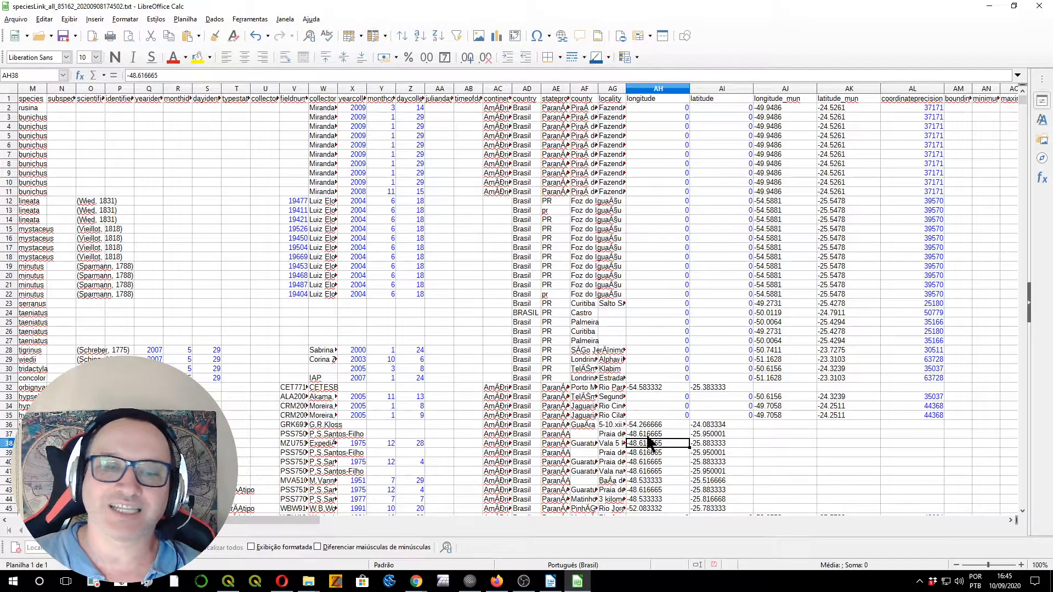
{"action": "scroll", "coordinate": [658, 433], "scroll_direction": "down", "scroll_amount": 2}
{"action": "left_click", "coordinate": [644, 369]}
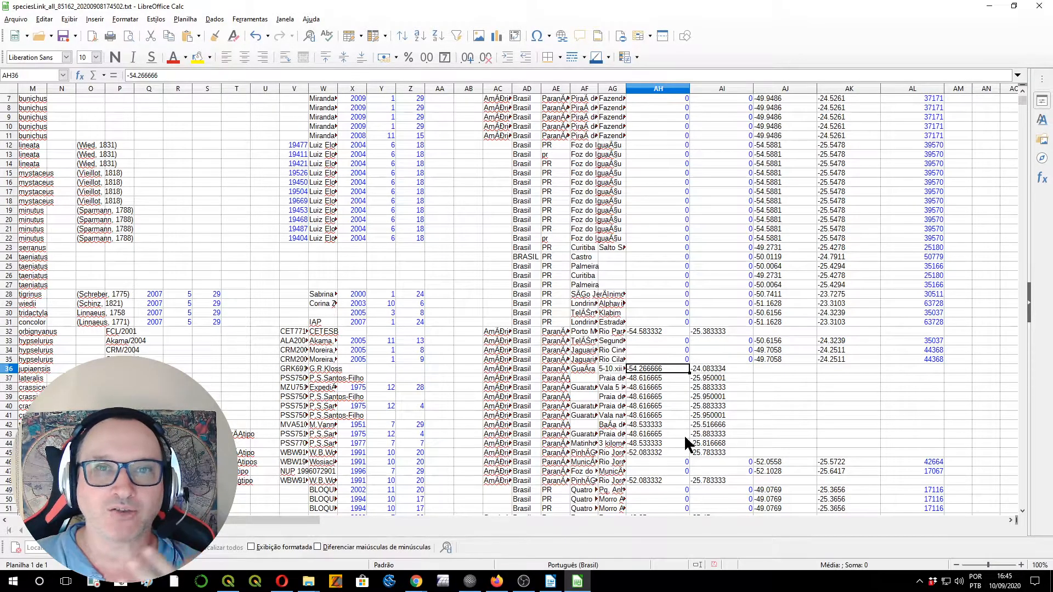
{"action": "scroll", "coordinate": [588, 307], "scroll_direction": "up", "scroll_amount": 2}
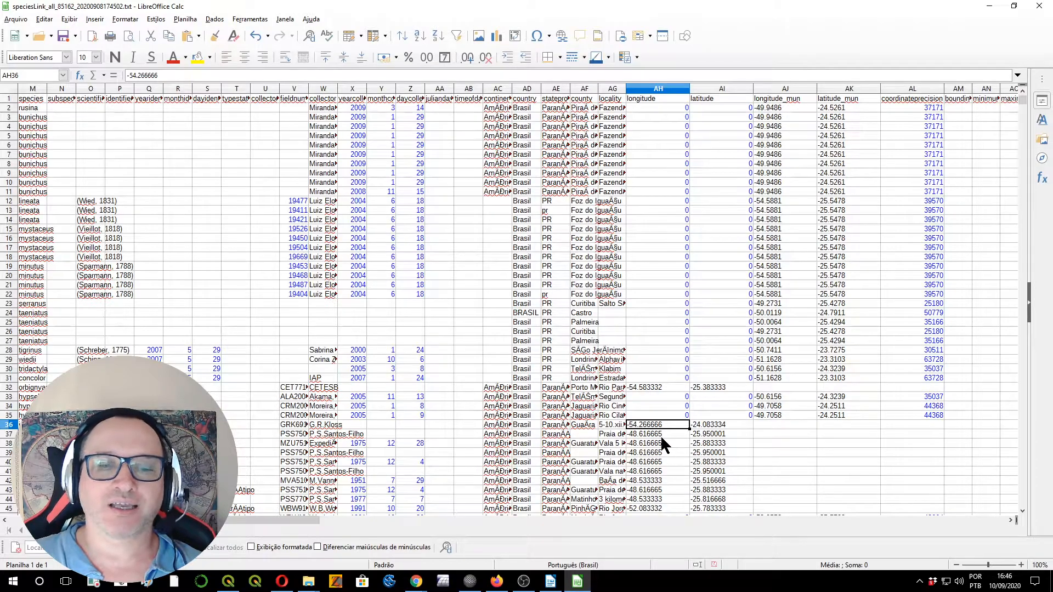
{"action": "scroll", "coordinate": [660, 433], "scroll_direction": "down", "scroll_amount": 2}
{"action": "left_click", "coordinate": [659, 388]}
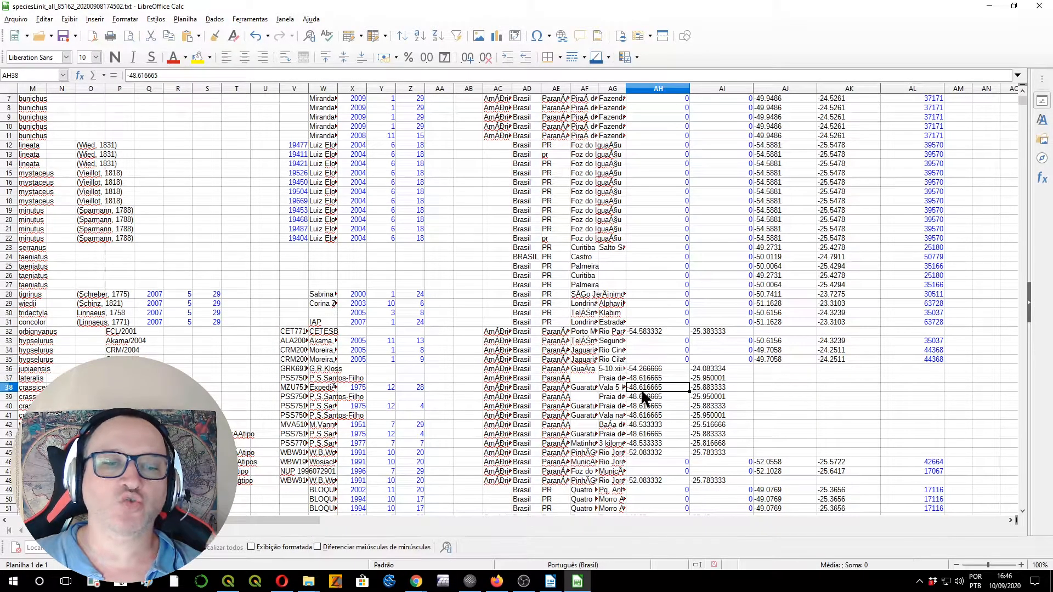
{"action": "left_click", "coordinate": [714, 378]}
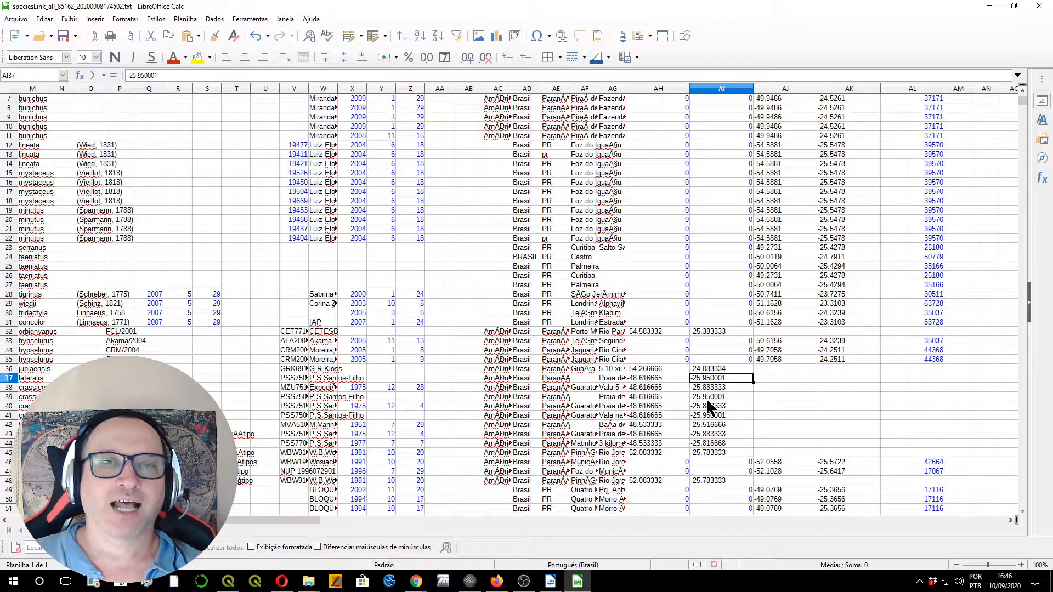
{"action": "scroll", "coordinate": [706, 402], "scroll_direction": "up", "scroll_amount": 2}
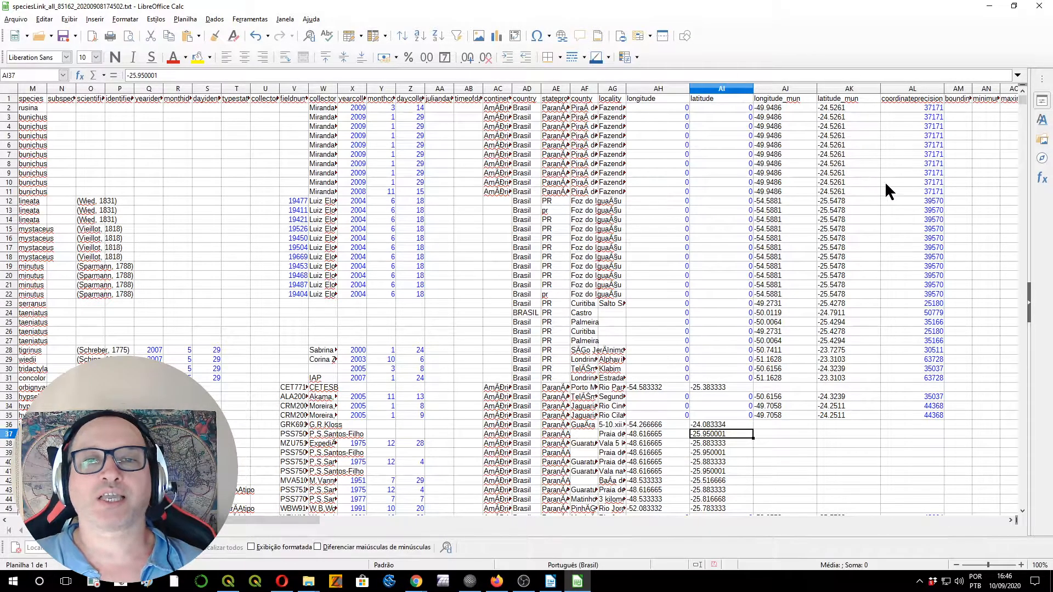
Insert two blank columns before coordinateprecision and head them X and Y
{"action": "left_click_drag", "start_coordinate": [898, 91], "coordinate": [961, 90]}
{"action": "right_click", "coordinate": [899, 88]}
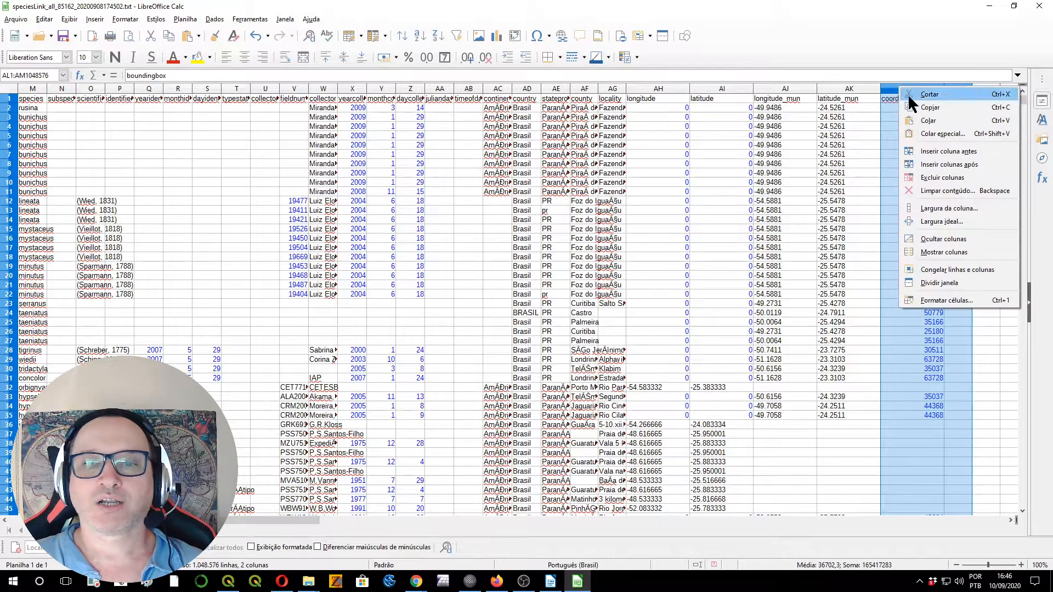
{"action": "left_click", "coordinate": [949, 150]}
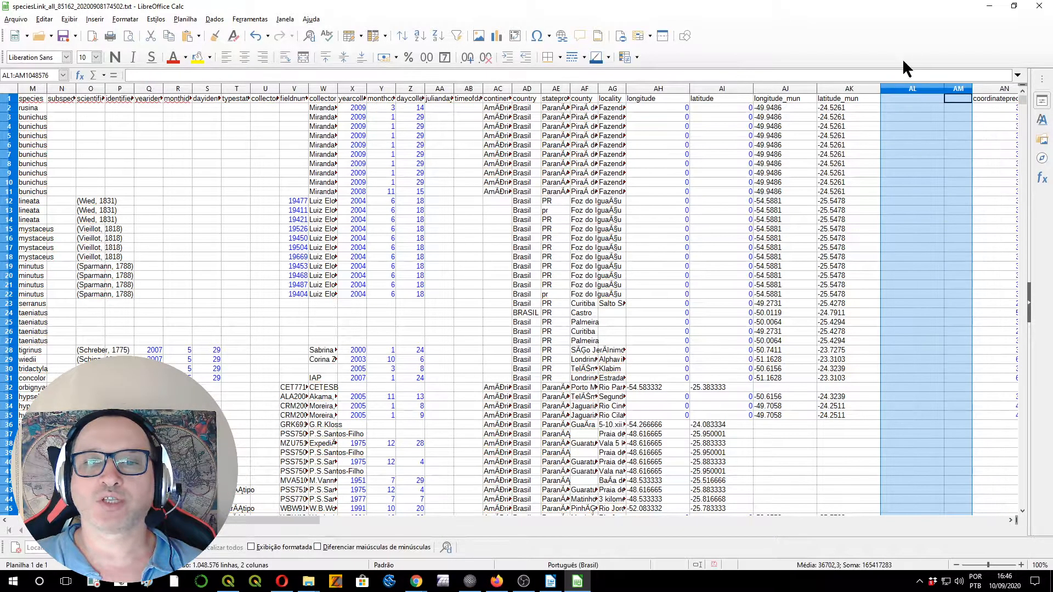
{"action": "left_click", "coordinate": [910, 97]}
{"action": "type", "text": "X"}
{"action": "key", "text": "Tab"}
{"action": "type", "text": "Y"}
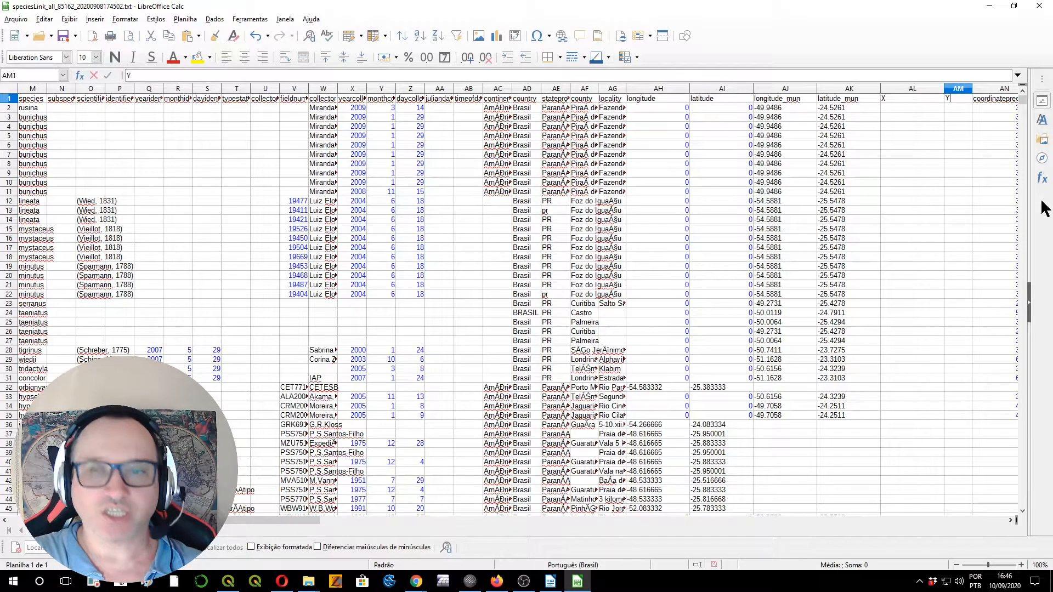
{"action": "key", "text": "Return"}
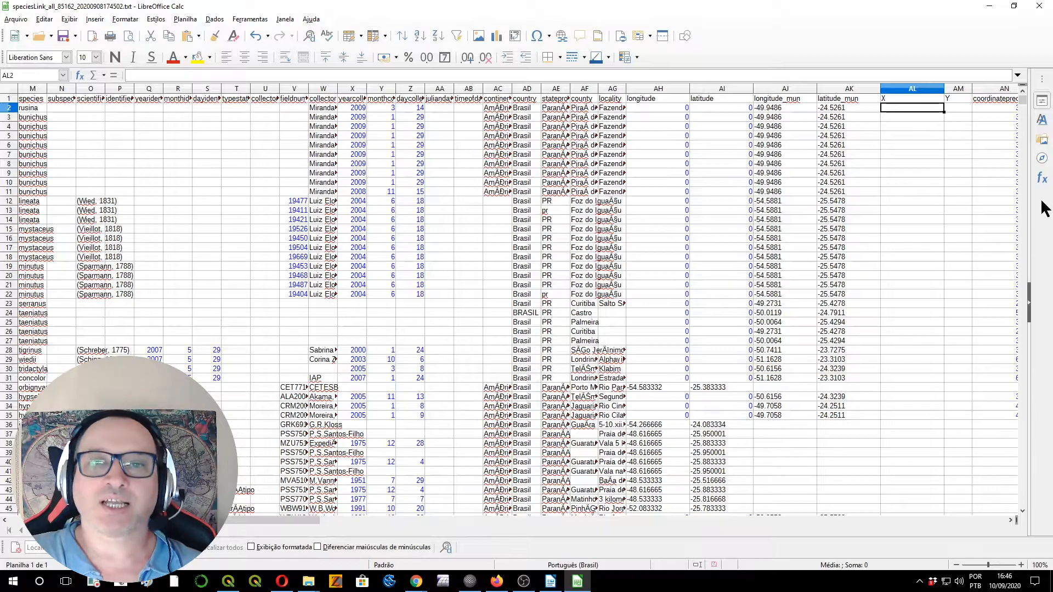
Go down the longitude column from row 2 to its first gap and examine the record in row 4459
{"action": "key", "text": "Left"}
{"action": "key", "text": "Left"}
{"action": "key", "text": "Left"}
{"action": "key", "text": "Left"}
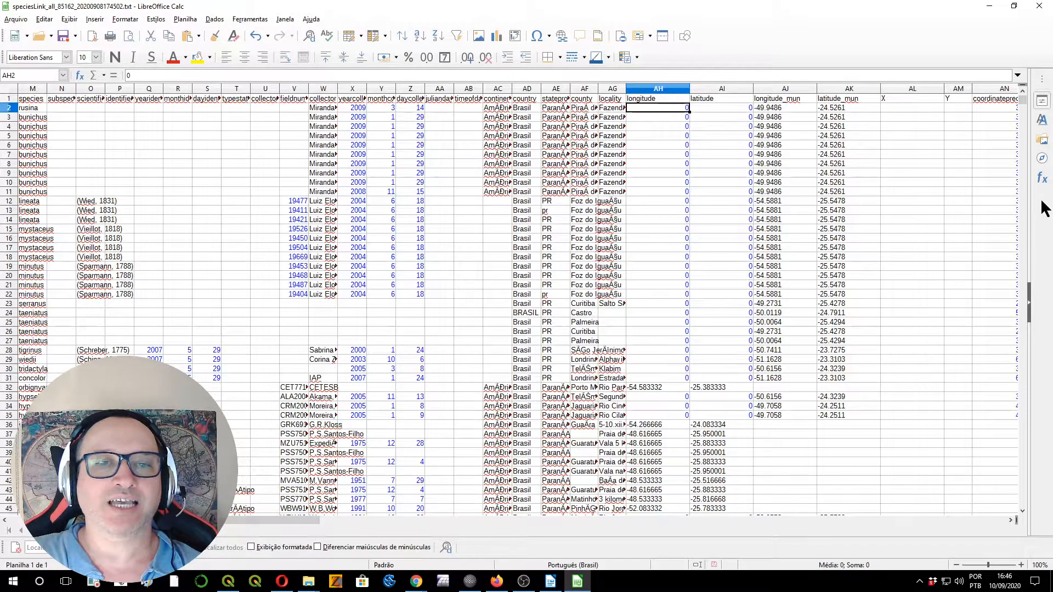
{"action": "key", "text": "ctrl+Down"}
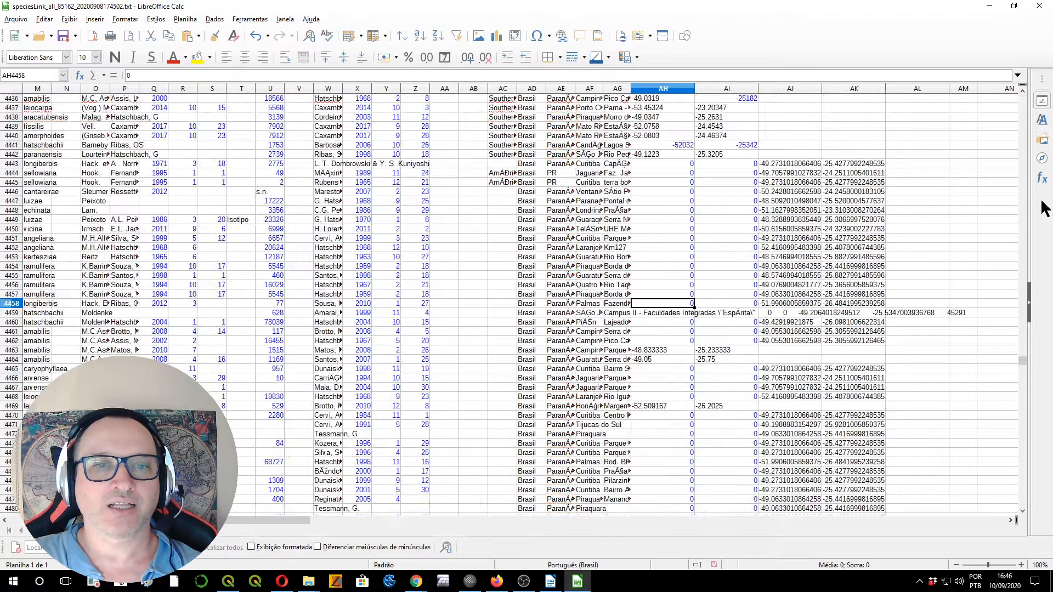
{"action": "key", "text": "Down"}
{"action": "key", "text": "Down"}
{"action": "key", "text": "Down"}
{"action": "key", "text": "Up"}
{"action": "key", "text": "Up"}
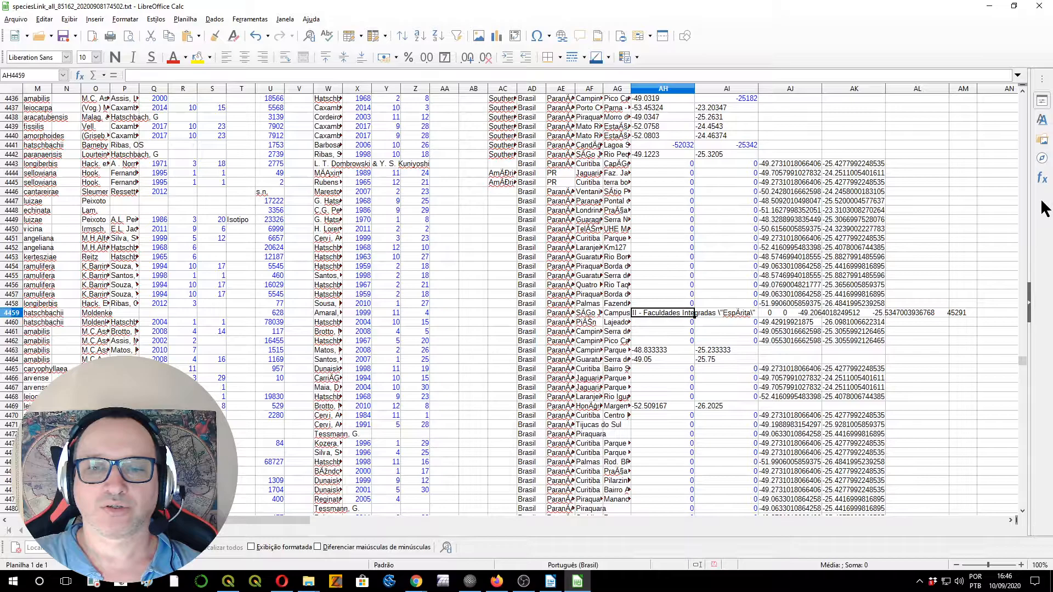
Go to the next gap in the longitude column and examine the locality and coordinate cells of row 4950
{"action": "key", "text": "Down"}
{"action": "key", "text": "ctrl+Down"}
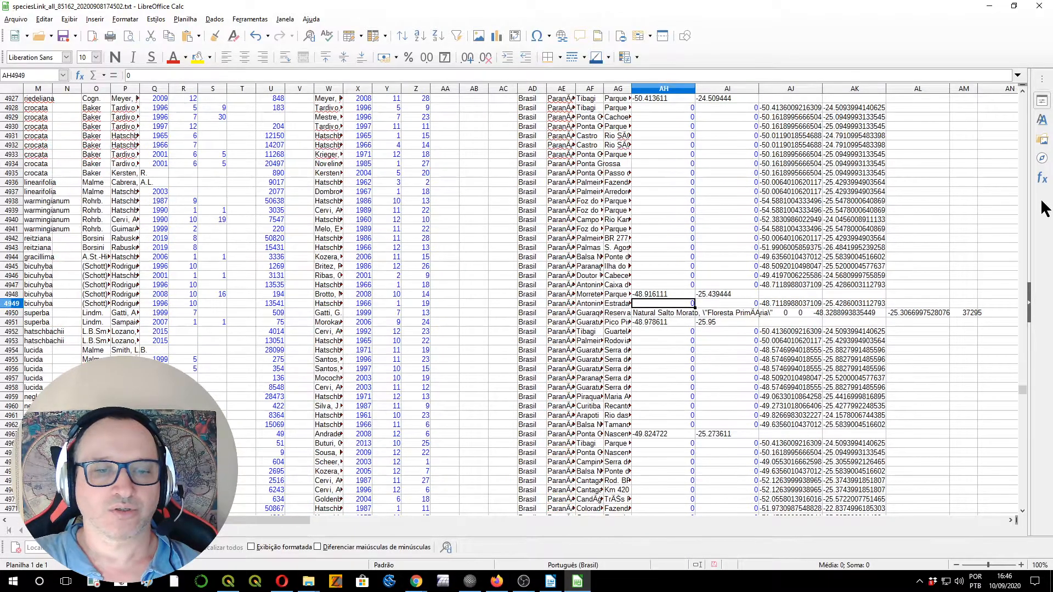
{"action": "key", "text": "Up"}
{"action": "key", "text": "Down"}
{"action": "key", "text": "Down"}
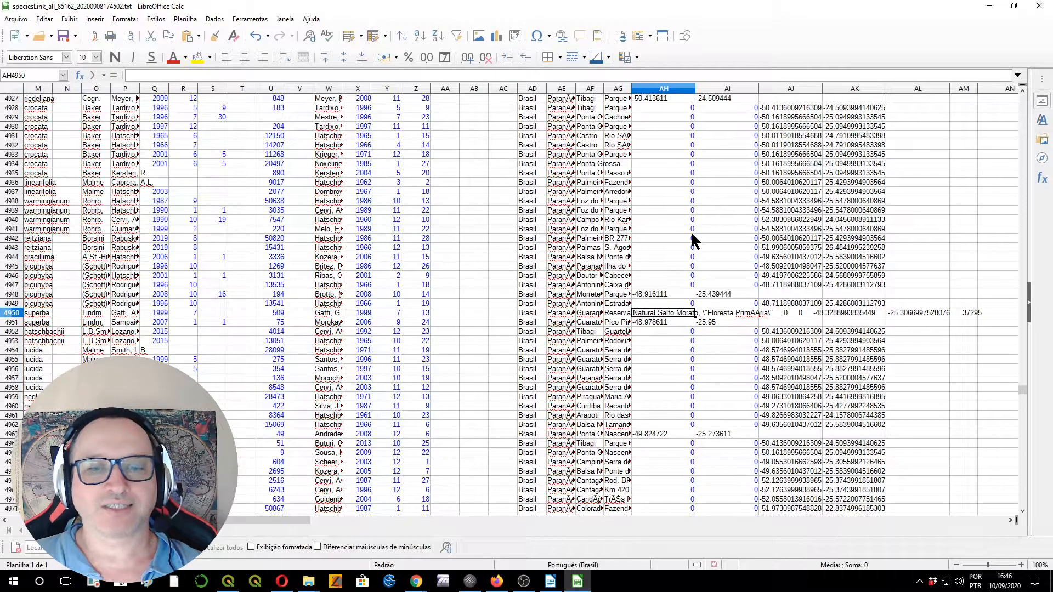
{"action": "key", "text": "Right"}
{"action": "key", "text": "Right"}
{"action": "key", "text": "Right"}
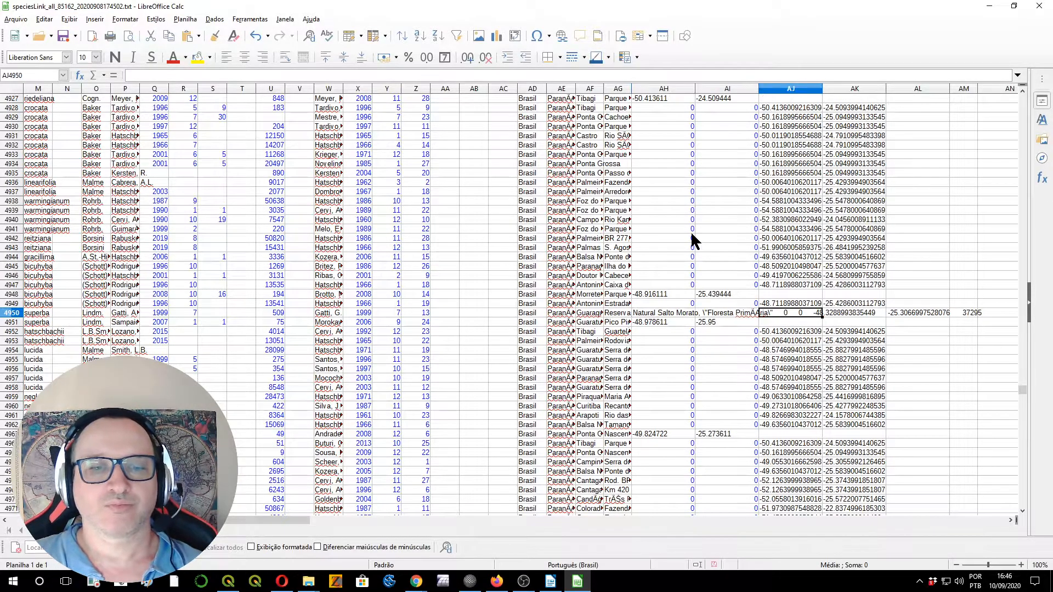
{"action": "key", "text": "Left"}
{"action": "key", "text": "Left"}
{"action": "key", "text": "Left"}
{"action": "key", "text": "Left"}
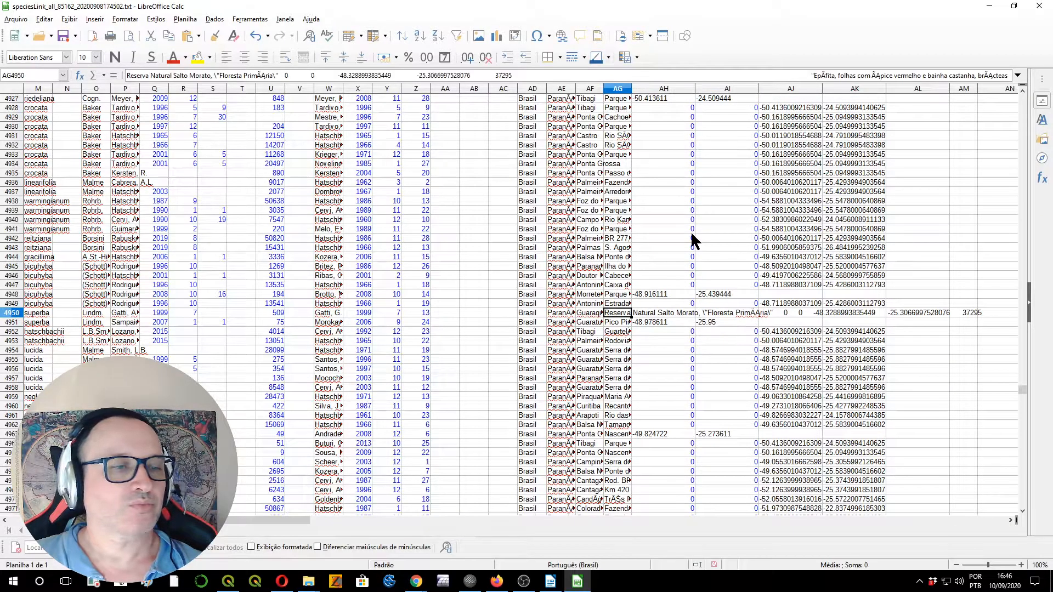
{"action": "key", "text": "Up"}
{"action": "key", "text": "Right"}
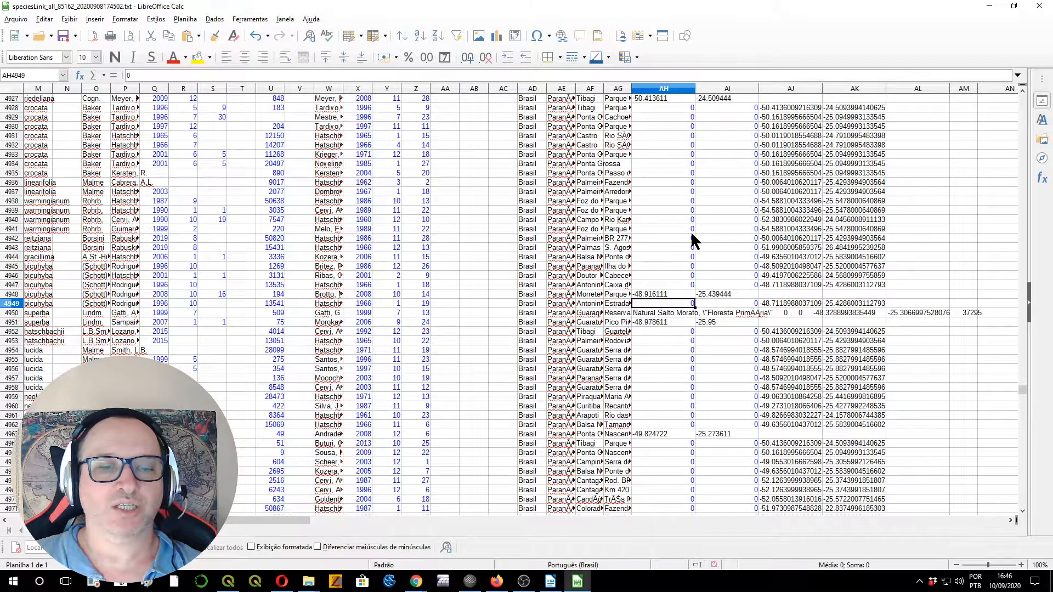
Enter the formula =SE(AH2=0;AJ2;AH2) in the first X cell, AL2, to use the municipality longitude wherever longitude is 0
{"action": "key", "text": "ctrl+Up"}
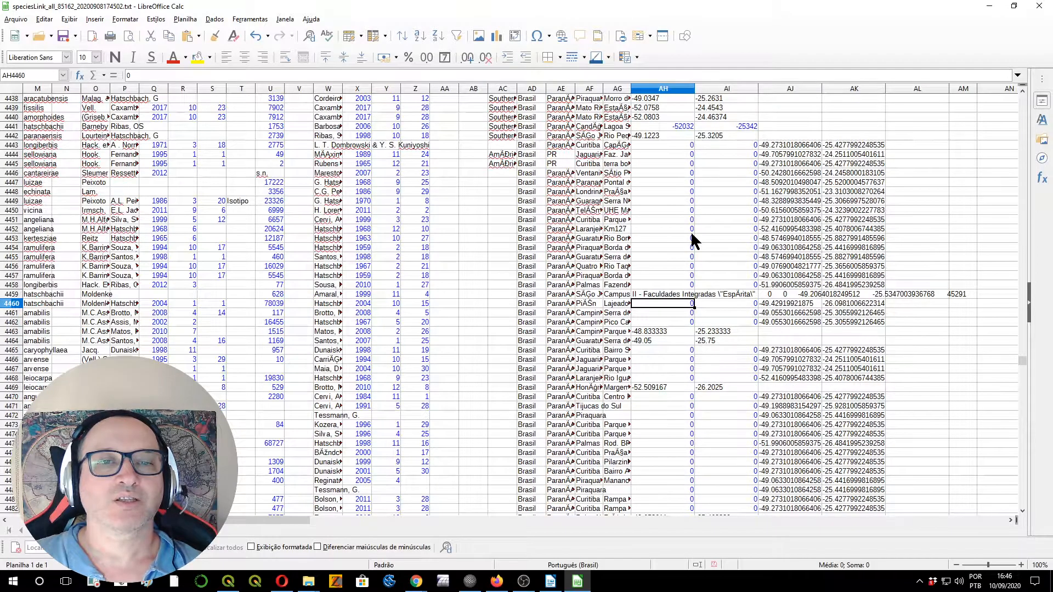
{"action": "key", "text": "Up"}
{"action": "key", "text": "Up"}
{"action": "key", "text": "Left"}
{"action": "key", "text": "ctrl+Up"}
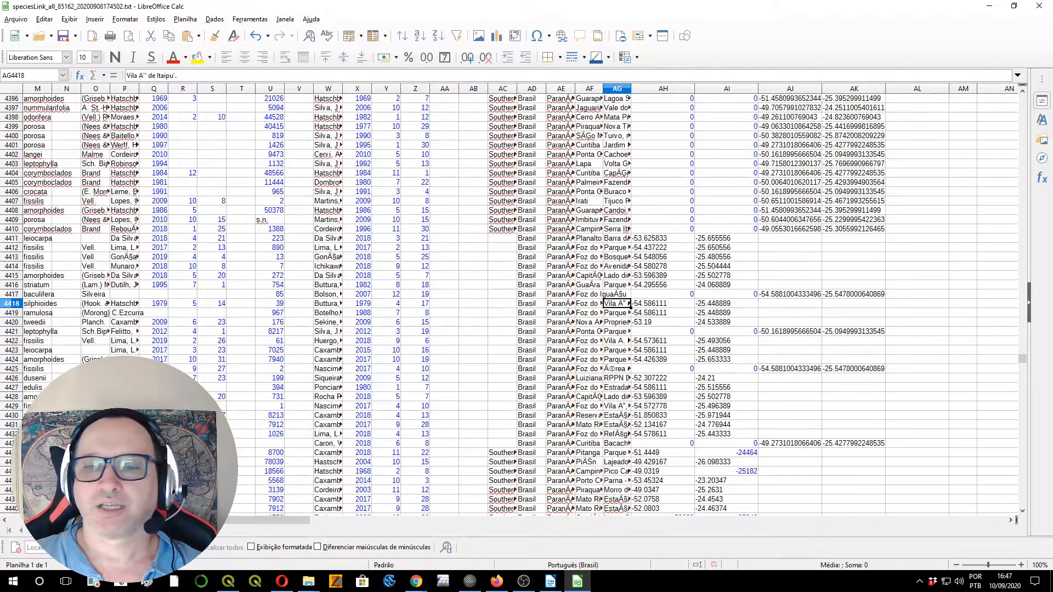
{"action": "left_click_drag", "start_coordinate": [1023, 355], "coordinate": [1022, 75]}
{"action": "left_click", "coordinate": [899, 108]}
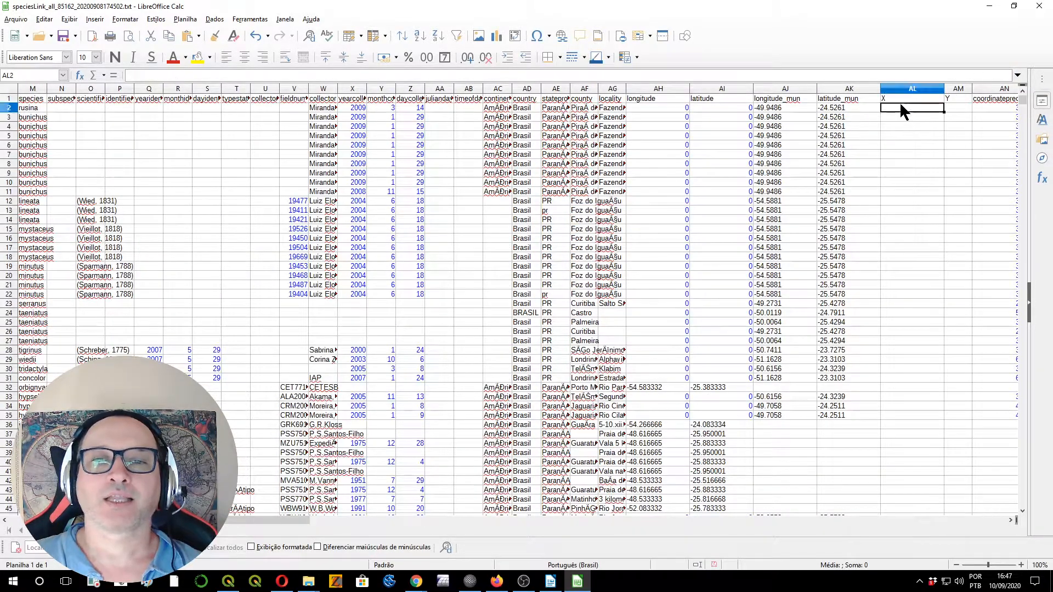
{"action": "type", "text": "=se("}
{"action": "key", "text": "Left"}
{"action": "key", "text": "Left"}
{"action": "key", "text": "Left"}
{"action": "key", "text": "Left"}
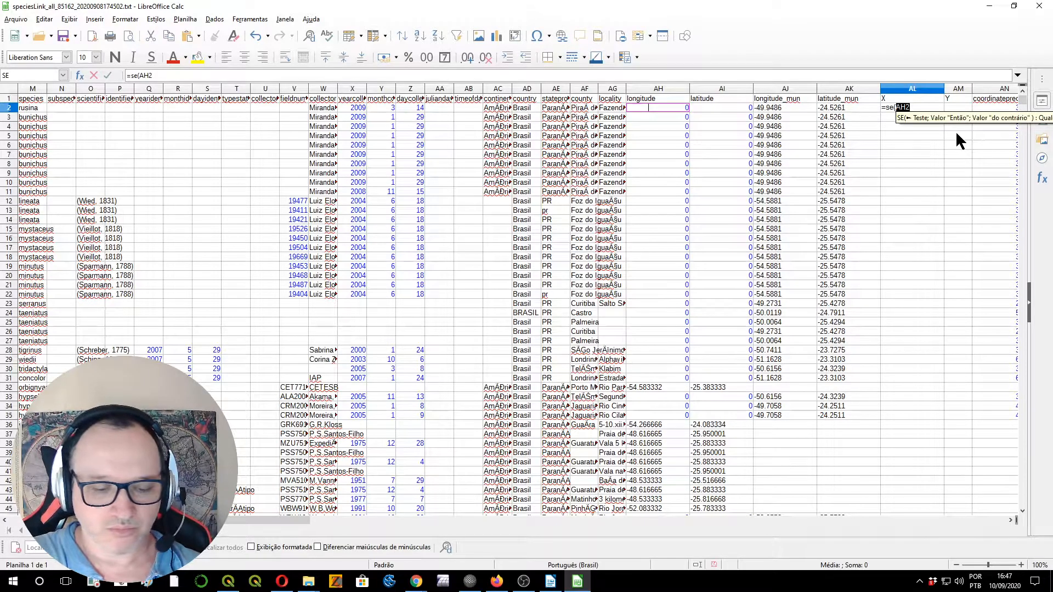
{"action": "type", "text": "="}
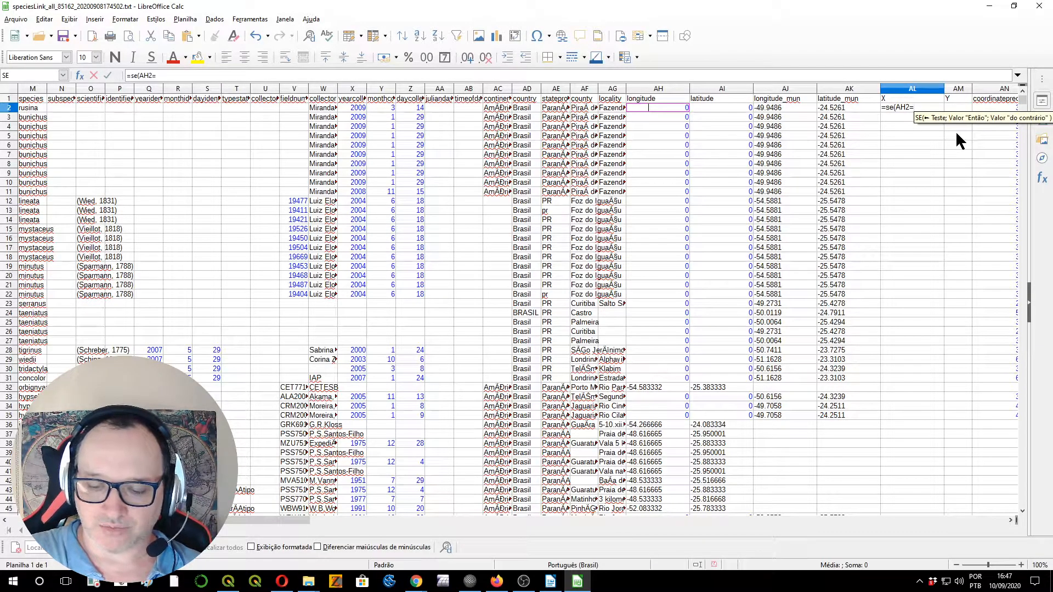
{"action": "type", "text": "0;"}
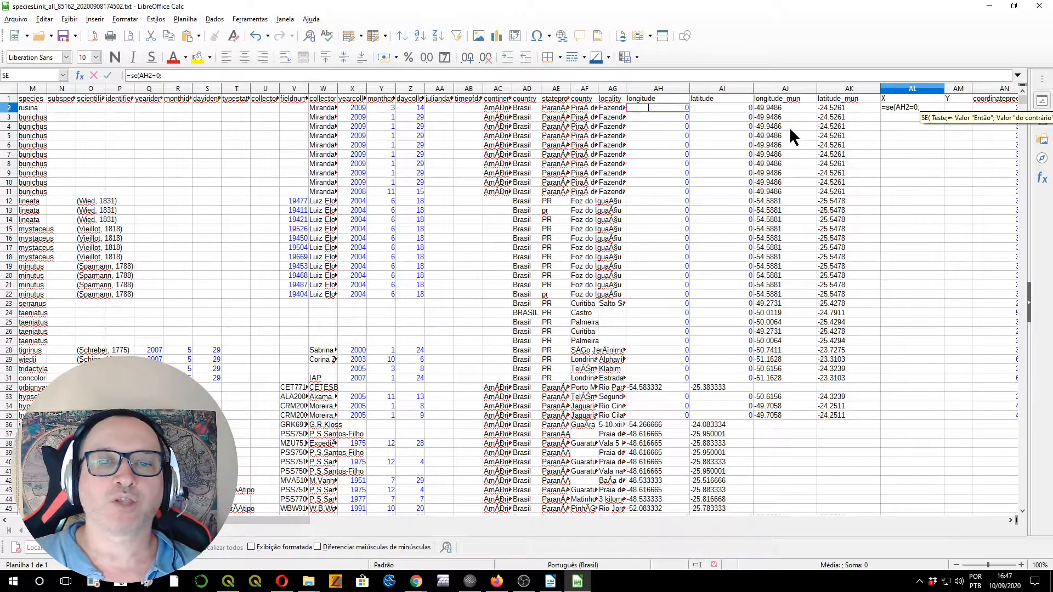
{"action": "left_click", "coordinate": [771, 108]}
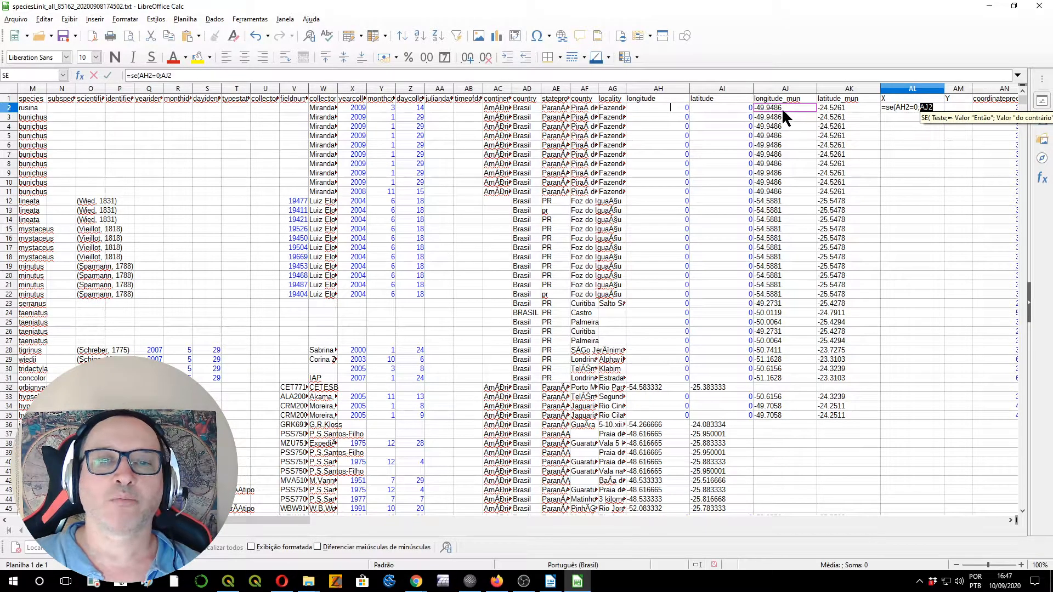
{"action": "type", "text": ";"}
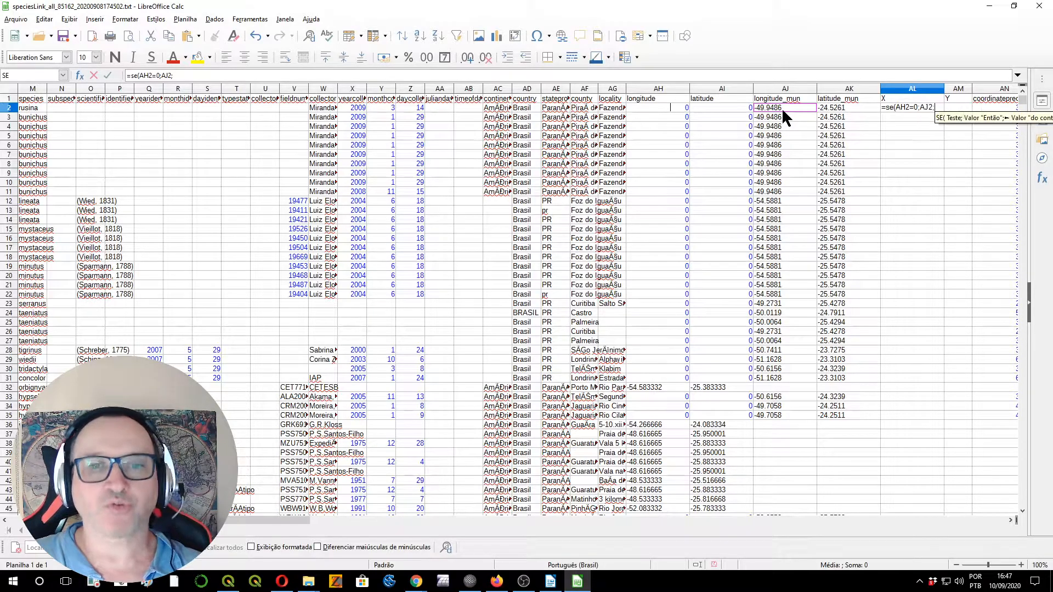
{"action": "left_click", "coordinate": [666, 108]}
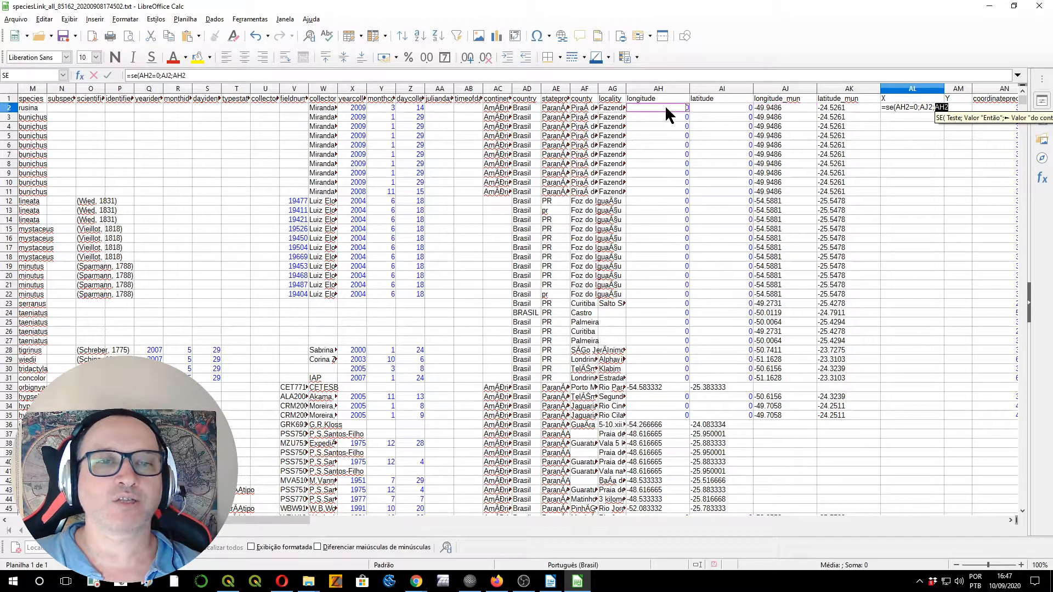
{"action": "key", "text": "Return"}
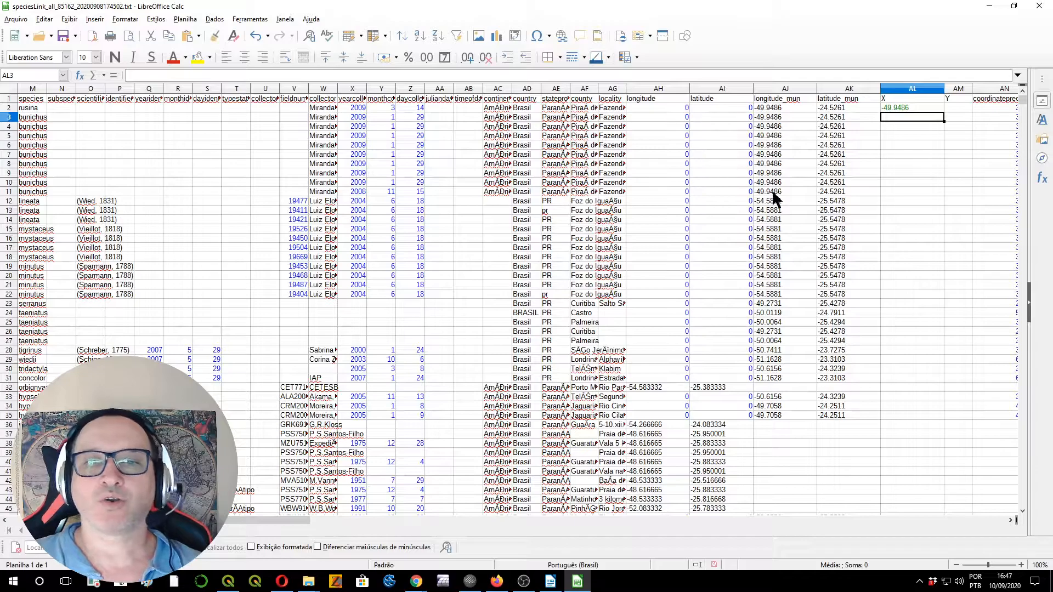
{"action": "key", "text": "Up"}
{"action": "key", "text": "F2"}
{"action": "key", "text": "Escape"}
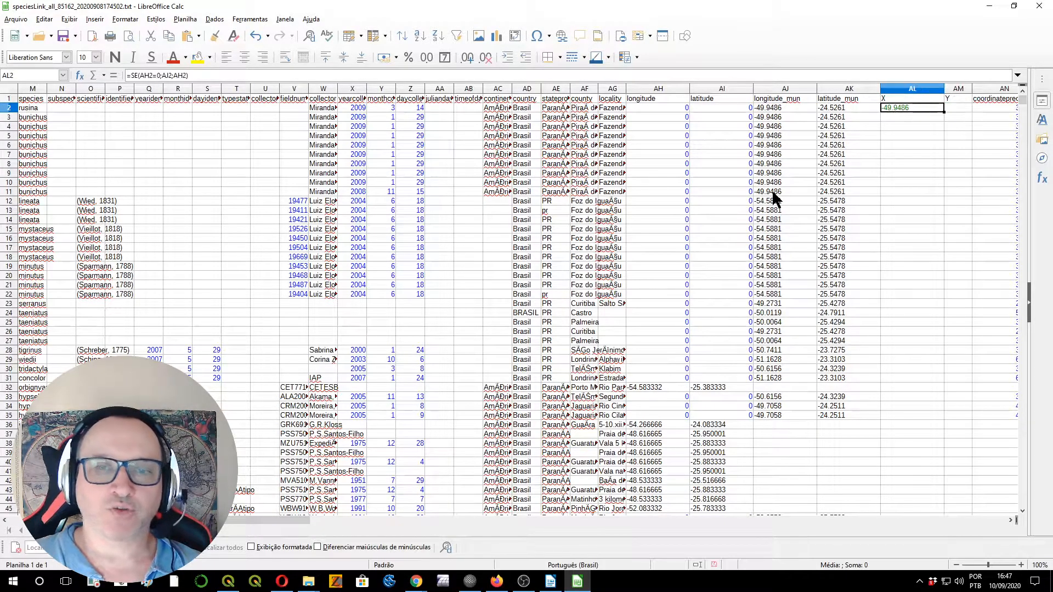
Copy the X formula into the first Y cell, AM2, and widen the Y column
{"action": "key", "text": "ctrl+c"}
{"action": "key", "text": "Right"}
{"action": "key", "text": "ctrl+v"}
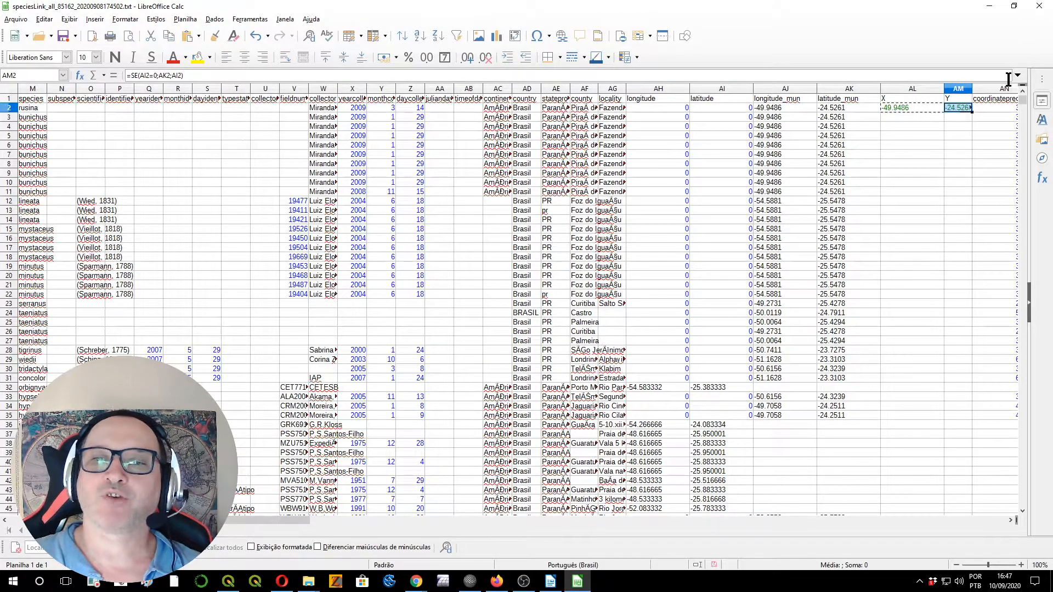
{"action": "left_click_drag", "start_coordinate": [971, 90], "coordinate": [1007, 89]}
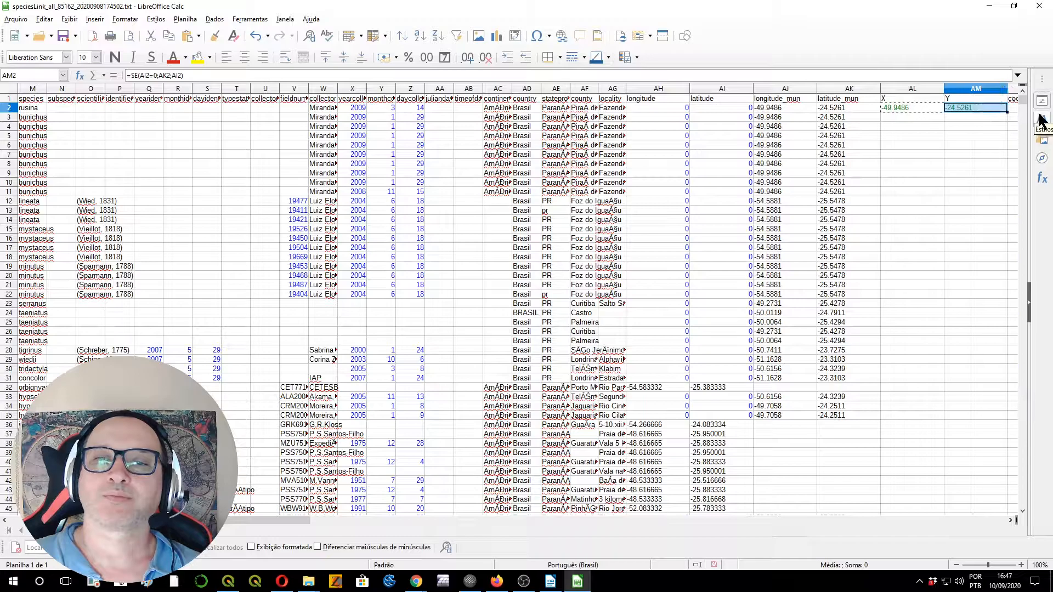
Copy the X and Y formulas from AL2:AM2 down to the last record in row 6820
{"action": "key", "text": "shift+Left"}
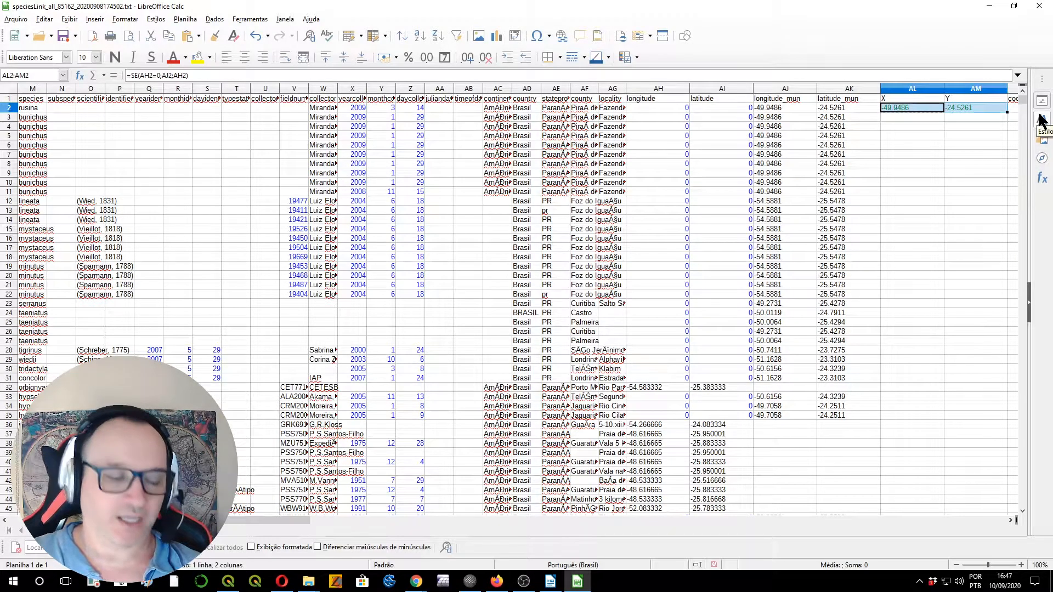
{"action": "key", "text": "ctrl+c"}
{"action": "key", "text": "Left"}
{"action": "key", "text": "Left"}
{"action": "key", "text": "Left"}
{"action": "key", "text": "Left"}
{"action": "key", "text": "Left"}
{"action": "key", "text": "Left"}
{"action": "key", "text": "Left"}
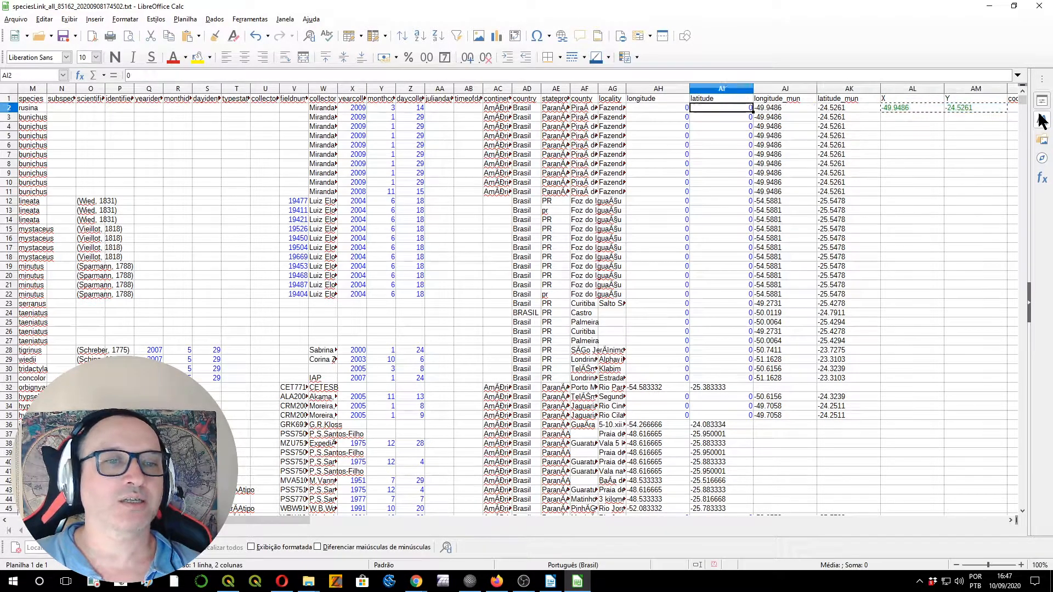
{"action": "key", "text": "Left"}
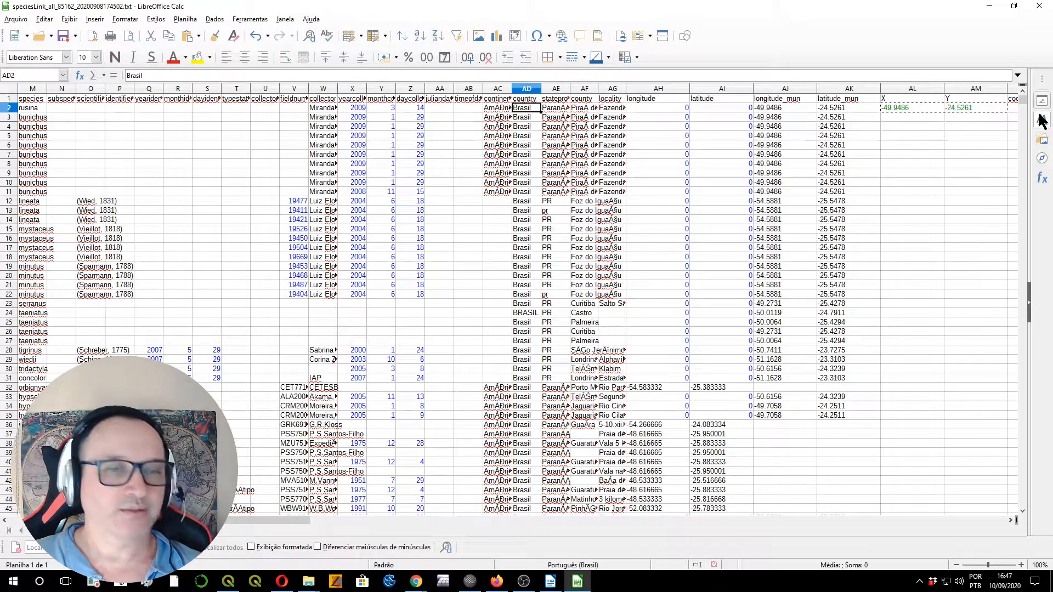
{"action": "key", "text": "ctrl+Down"}
{"action": "key", "text": "Right"}
{"action": "key", "text": "Right"}
{"action": "key", "text": "Right"}
{"action": "key", "text": "Right"}
{"action": "key", "text": "Right"}
{"action": "key", "text": "Right"}
{"action": "key", "text": "Right"}
{"action": "key", "text": "Right"}
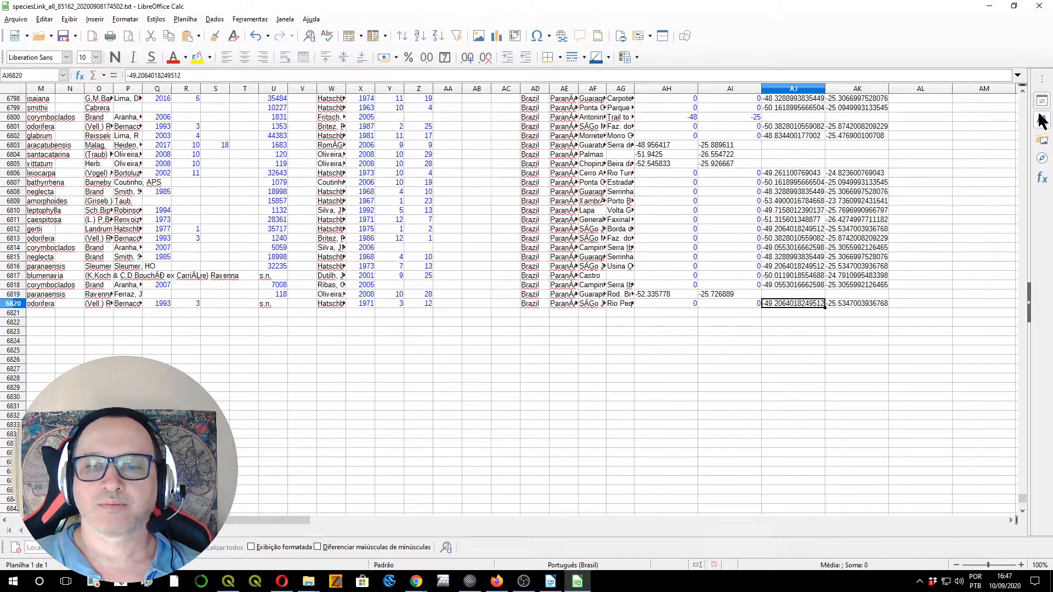
{"action": "key", "text": "shift+Right"}
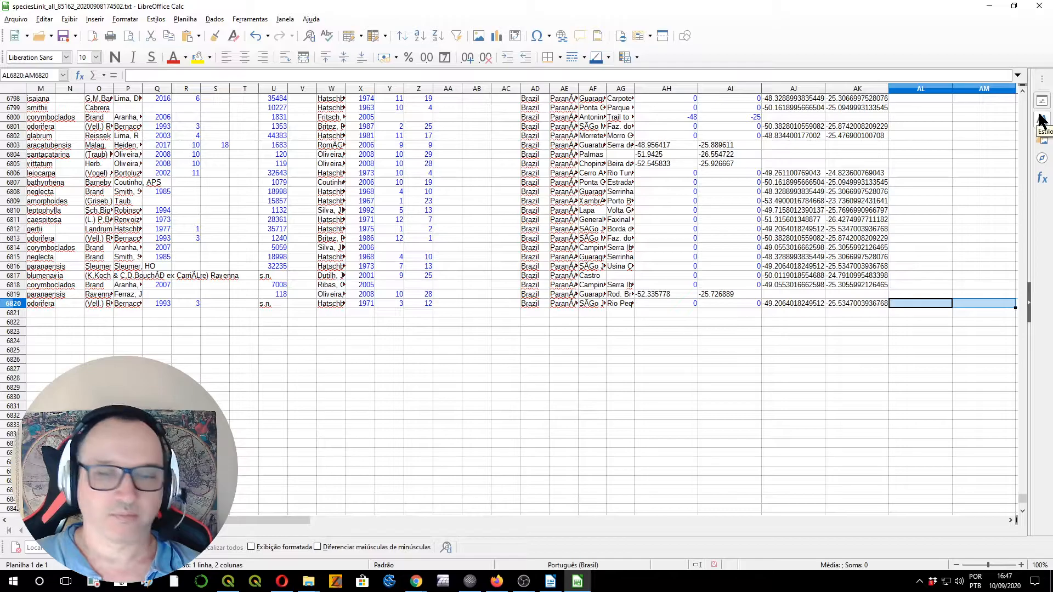
{"action": "key", "text": "ctrl+shift+Up"}
{"action": "key", "text": "ctrl+v"}
{"action": "key", "text": "ctrl+Down"}
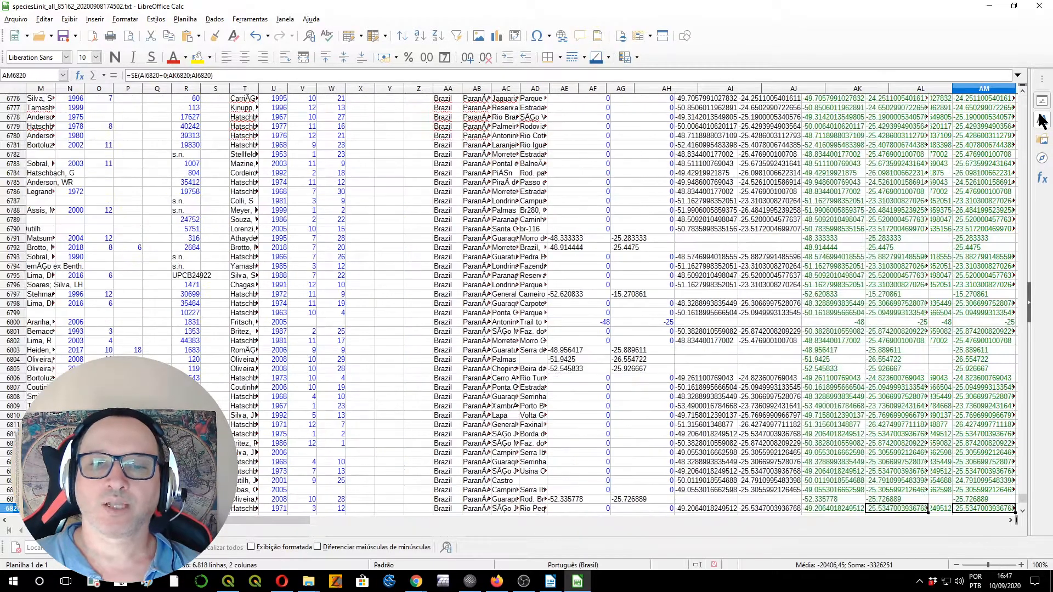
Try to replace the formulas in the entire X and Y columns with their results by pasting only numbers over them
{"action": "left_click_drag", "start_coordinate": [820, 88], "coordinate": [888, 87]}
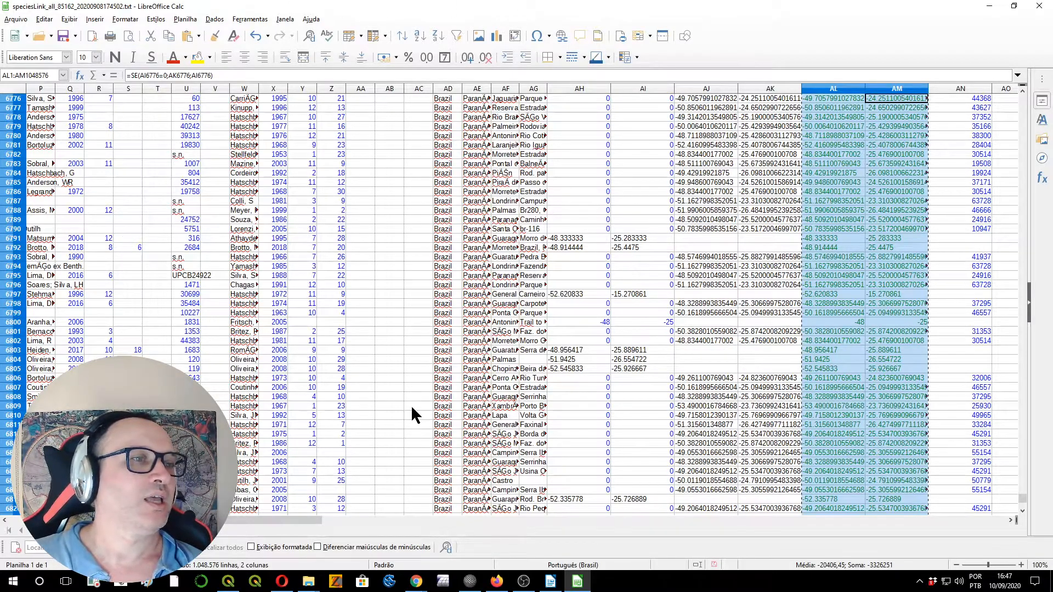
{"action": "left_click", "coordinate": [43, 23]}
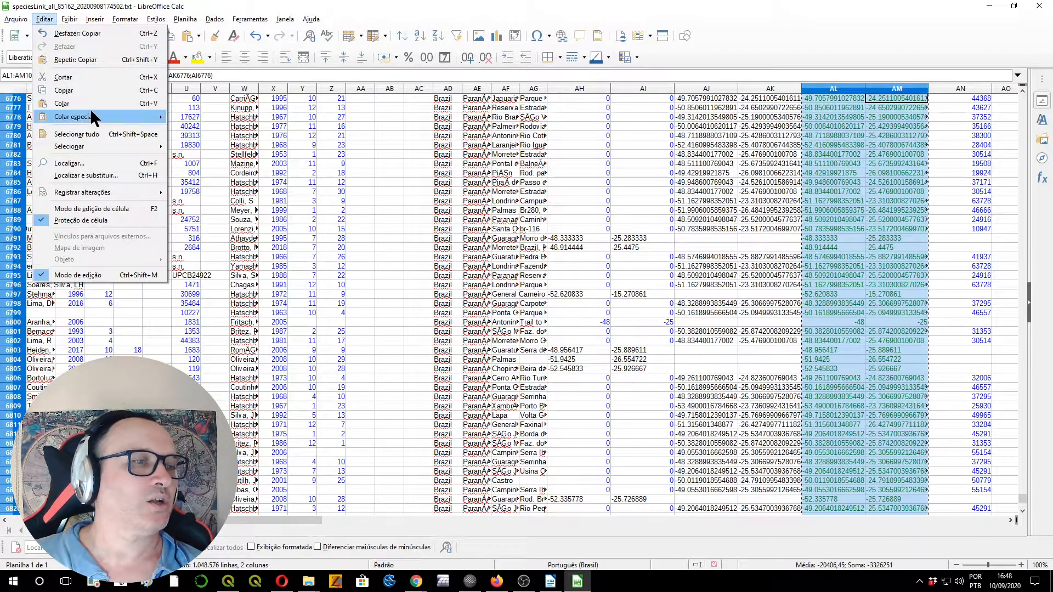
{"action": "mouse_move", "coordinate": [92, 116]}
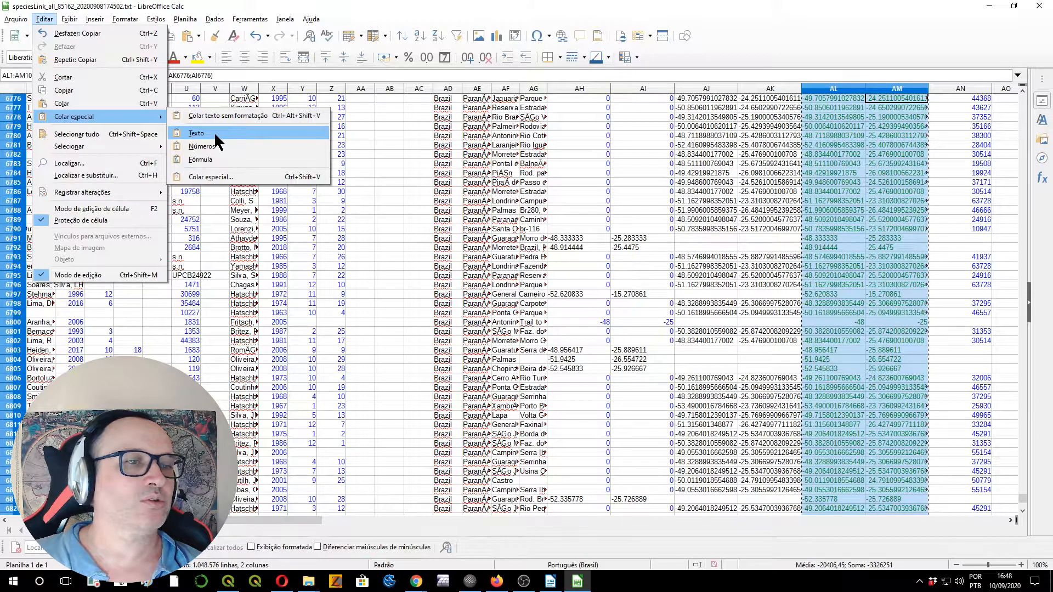
{"action": "left_click", "coordinate": [214, 148]}
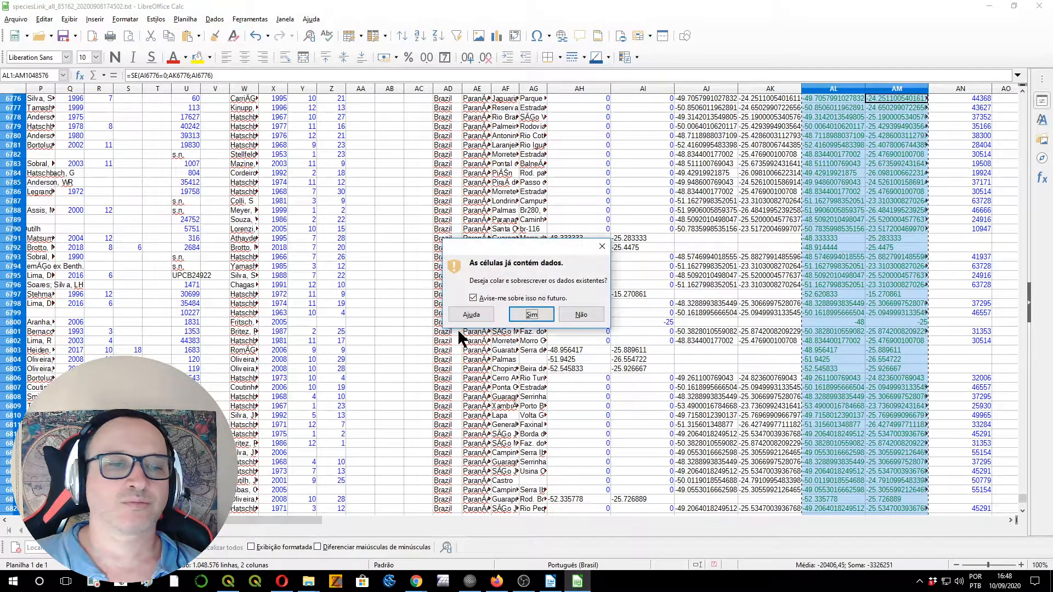
{"action": "left_click", "coordinate": [526, 316]}
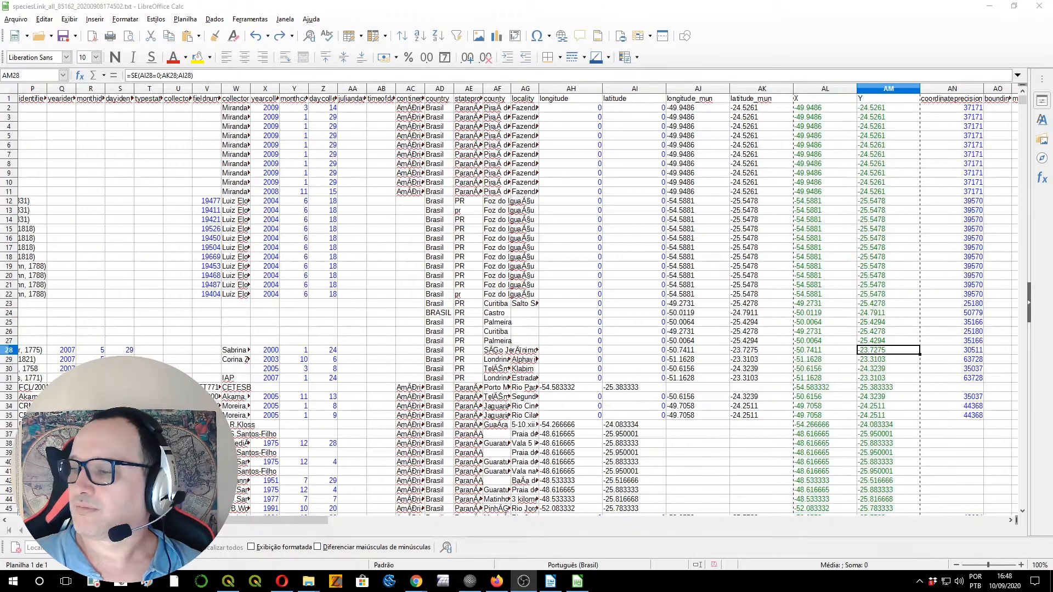
{"action": "left_click_drag", "start_coordinate": [864, 331], "coordinate": [877, 341]}
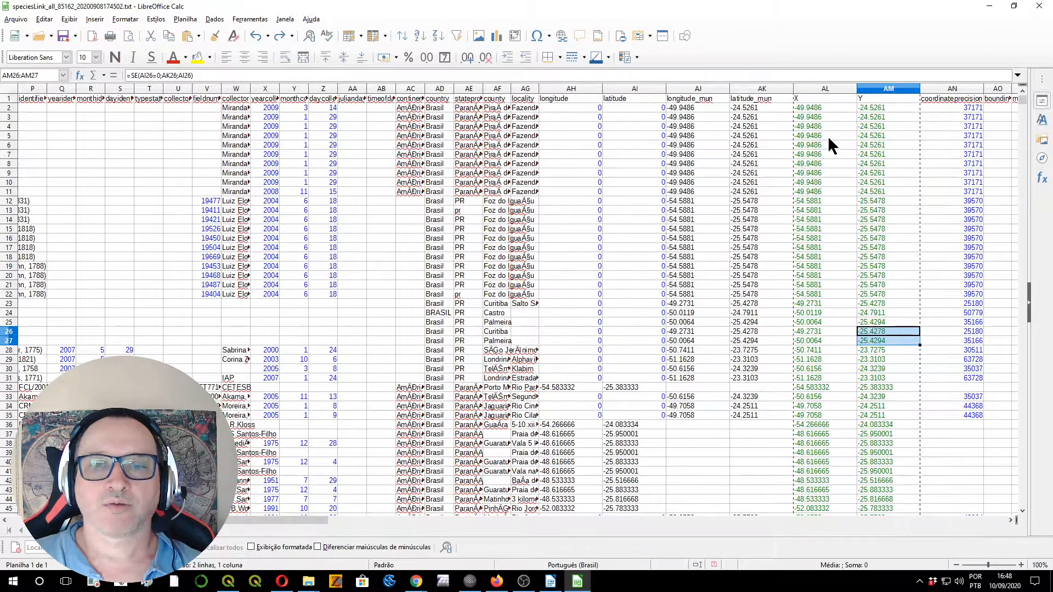
{"action": "left_click", "coordinate": [873, 156]}
{"action": "key", "text": "End"}
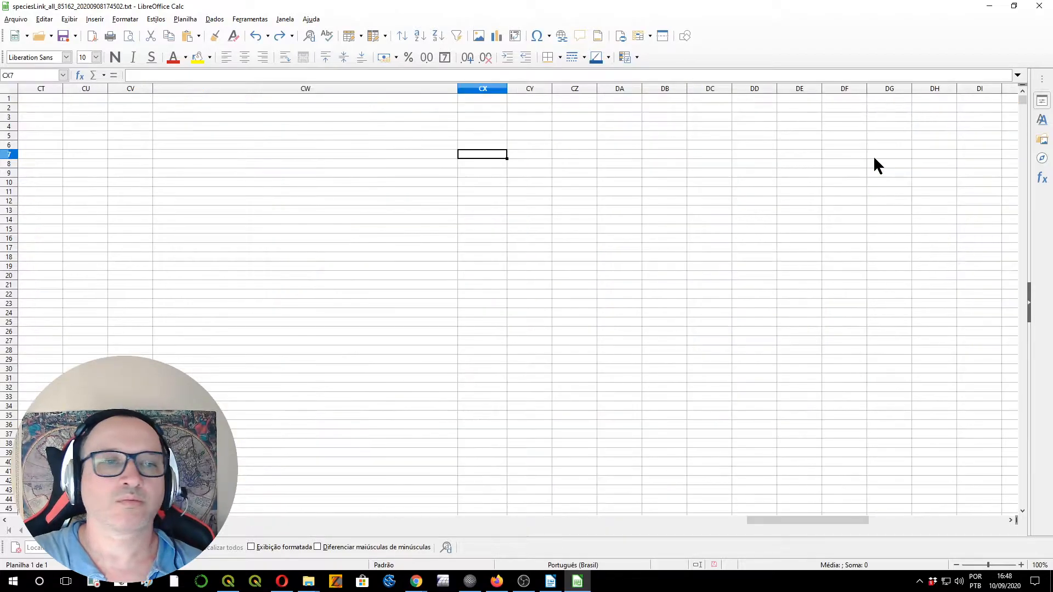
{"action": "key", "text": "shift+Up"}
{"action": "key", "text": "shift+Left"}
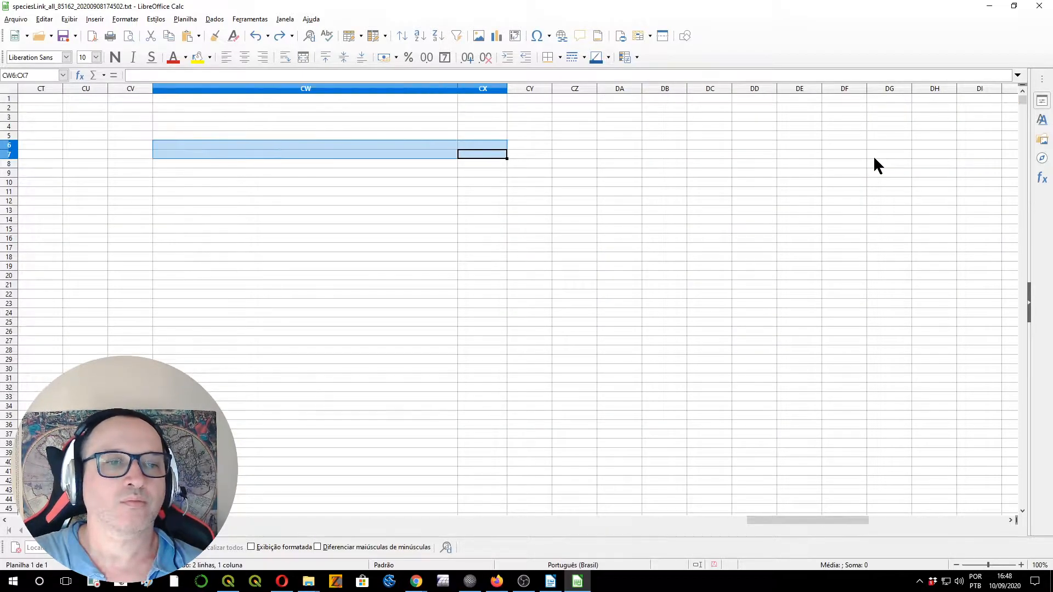
{"action": "key", "text": "Left"}
{"action": "key", "text": "ctrl+Left"}
{"action": "key", "text": "Left"}
{"action": "key", "text": "Left"}
{"action": "key", "text": "Left"}
{"action": "key", "text": "Left"}
{"action": "key", "text": "Left"}
{"action": "key", "text": "Left"}
{"action": "key", "text": "Left"}
{"action": "key", "text": "Left"}
{"action": "key", "text": "Left"}
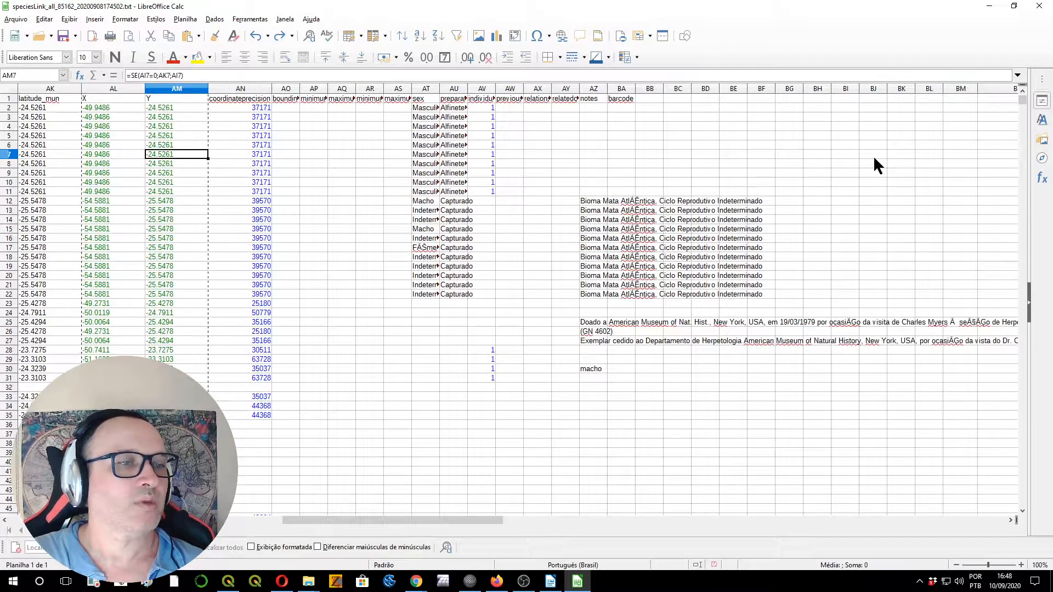
Replace the formulas in AL2:AM6820 with their values, pasting only text, numbers, and dates and times over the existing cells
{"action": "key", "text": "ctrl+Up"}
{"action": "key", "text": "Left"}
{"action": "key", "text": "Down"}
{"action": "key", "text": "shift+Down"}
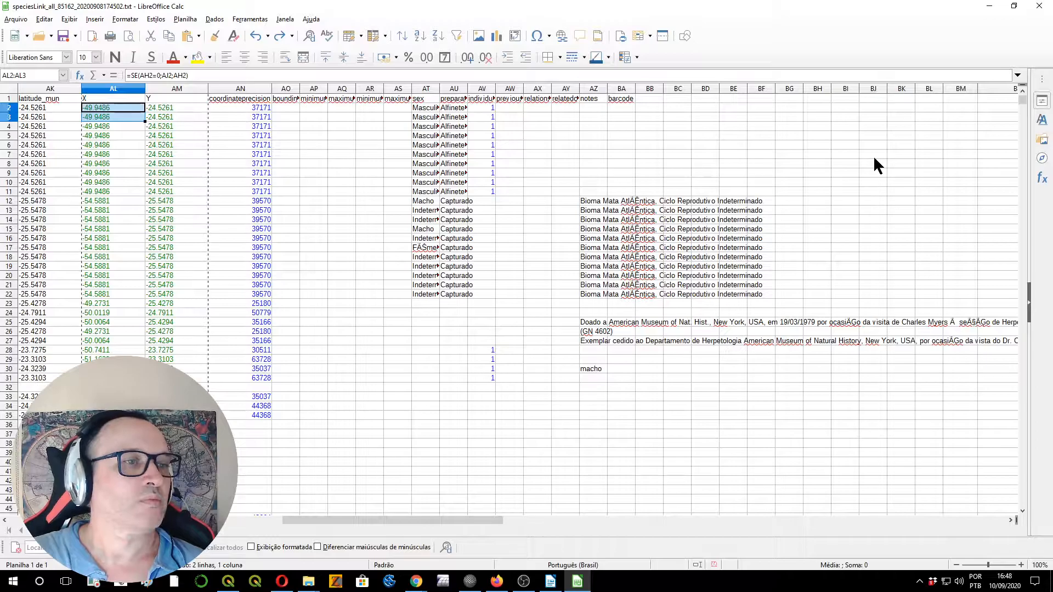
{"action": "key", "text": "ctrl+shift+Down"}
{"action": "key", "text": "shift+Right"}
{"action": "key", "text": "ctrl+c"}
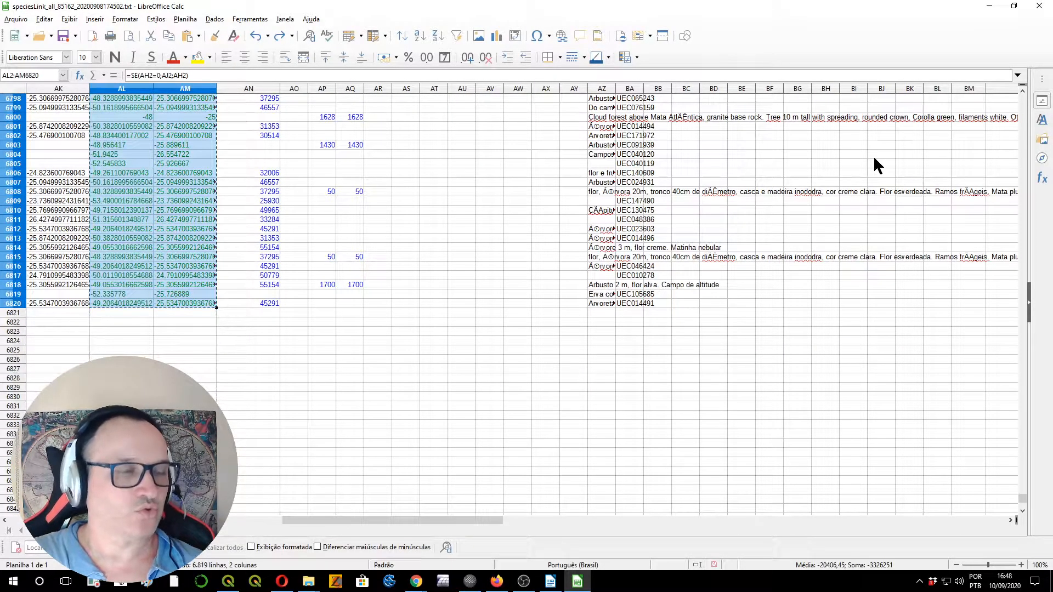
{"action": "left_click", "coordinate": [45, 19]}
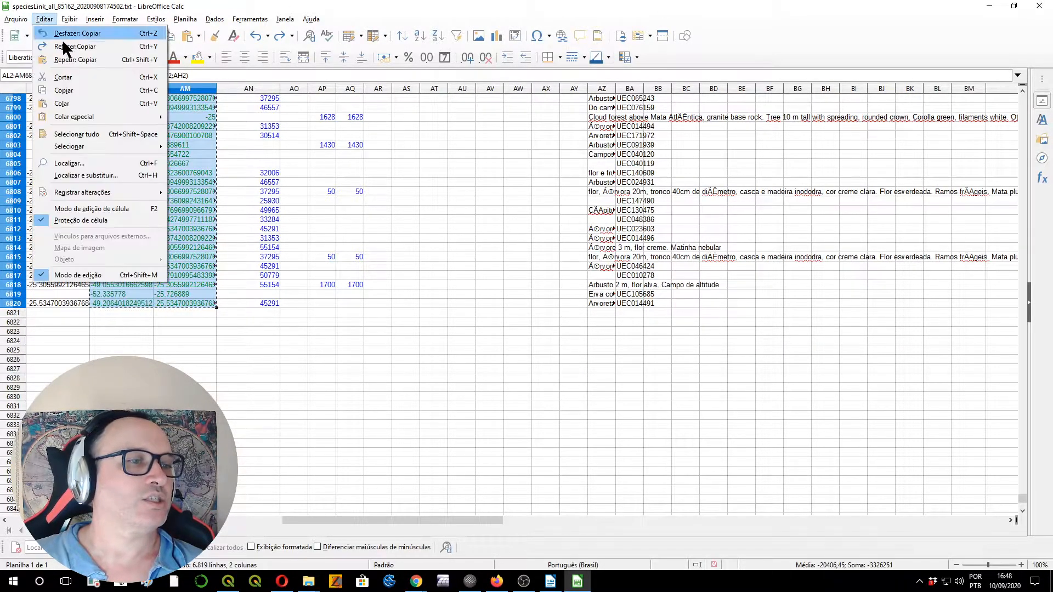
{"action": "mouse_move", "coordinate": [76, 113]}
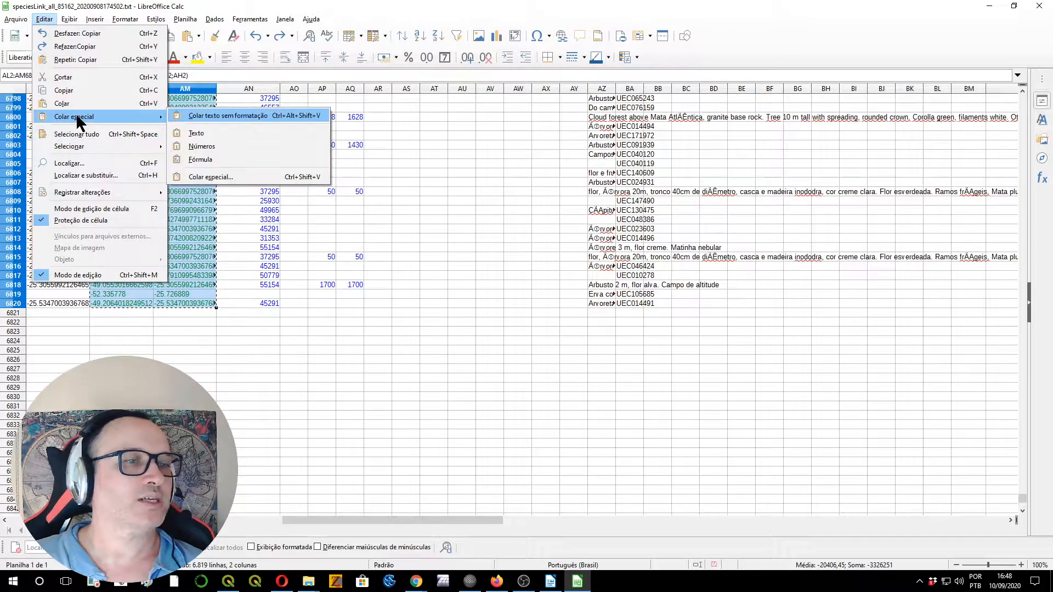
{"action": "left_click", "coordinate": [217, 176]}
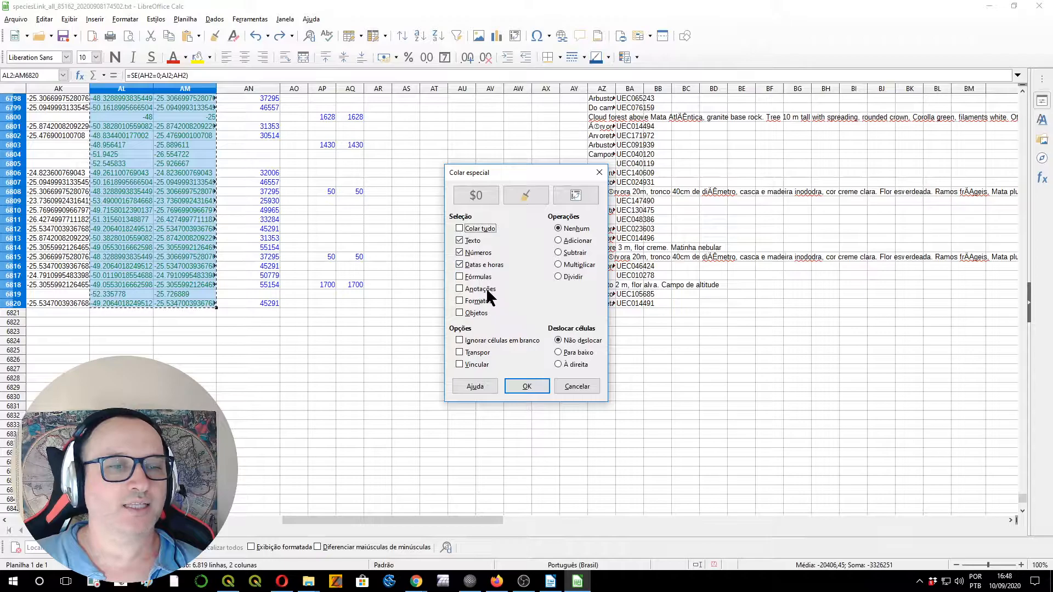
{"action": "left_click", "coordinate": [526, 386]}
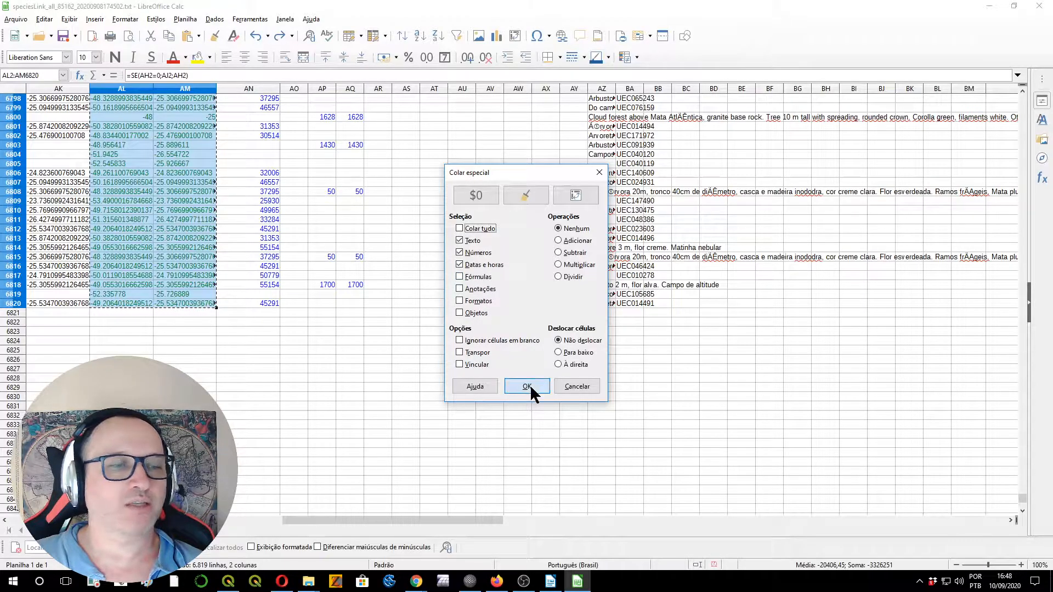
{"action": "left_click", "coordinate": [527, 314]}
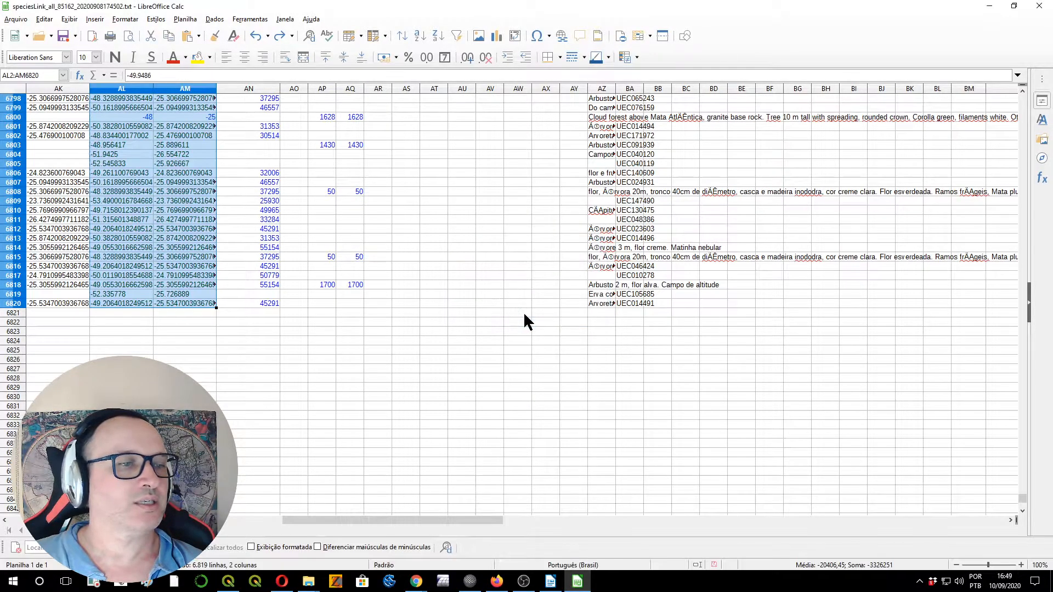
Start saving a copy of the spreadsheet as CSV in D:\BDG\Projeto_PR\TMP\speciesLink_all_85162_20200908174502.txt
{"action": "left_click", "coordinate": [200, 265]}
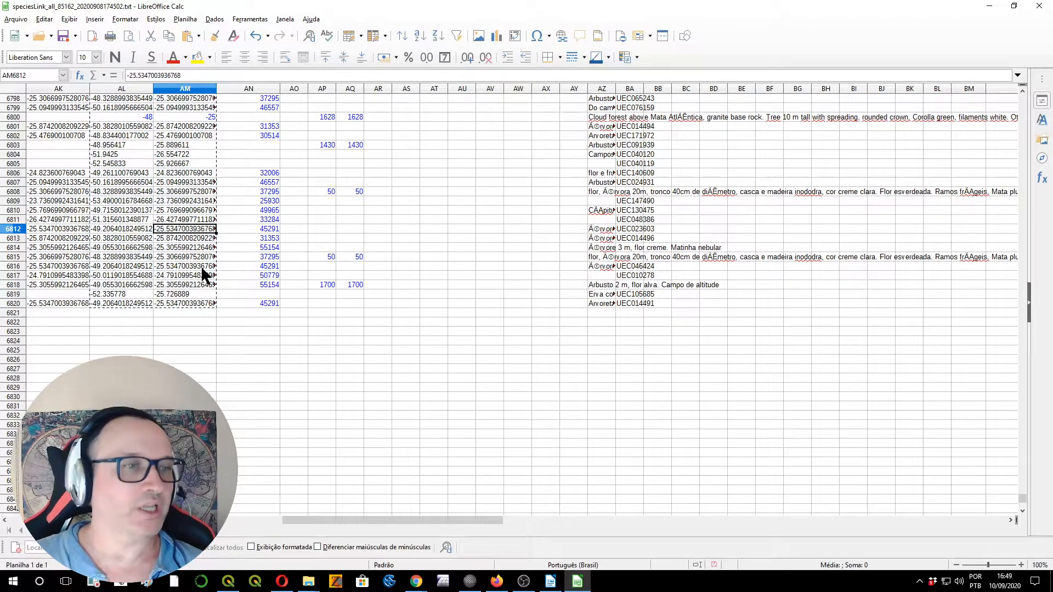
{"action": "key", "text": "ctrl+Up"}
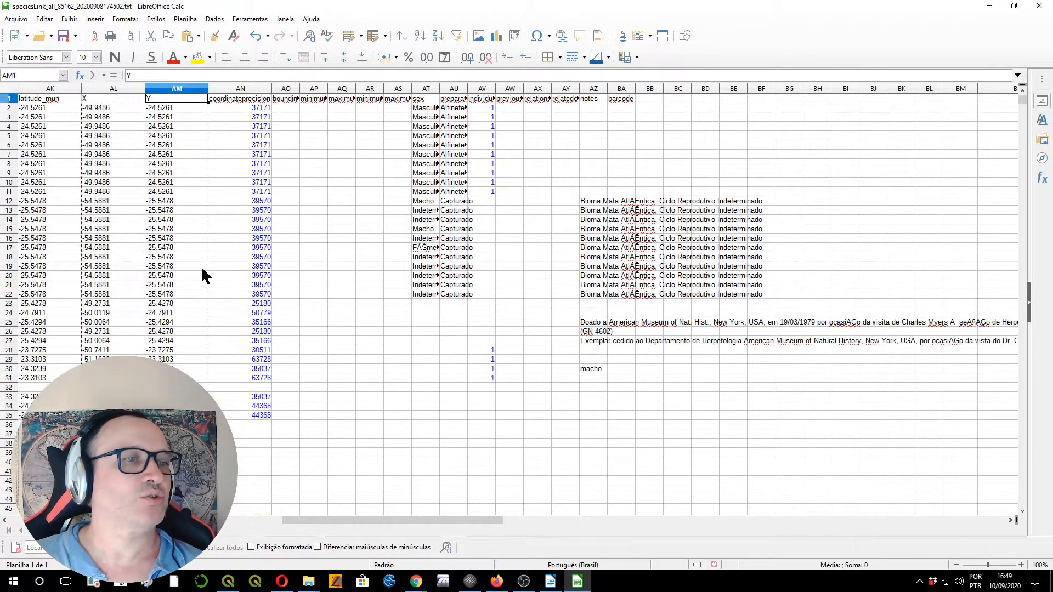
{"action": "left_click", "coordinate": [15, 20]}
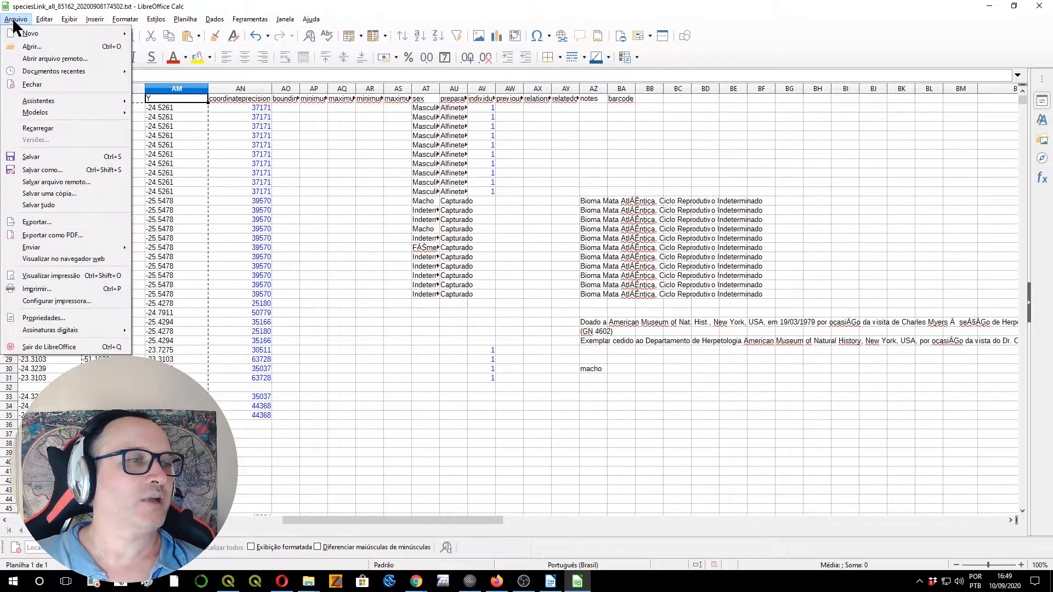
{"action": "left_click", "coordinate": [64, 165]}
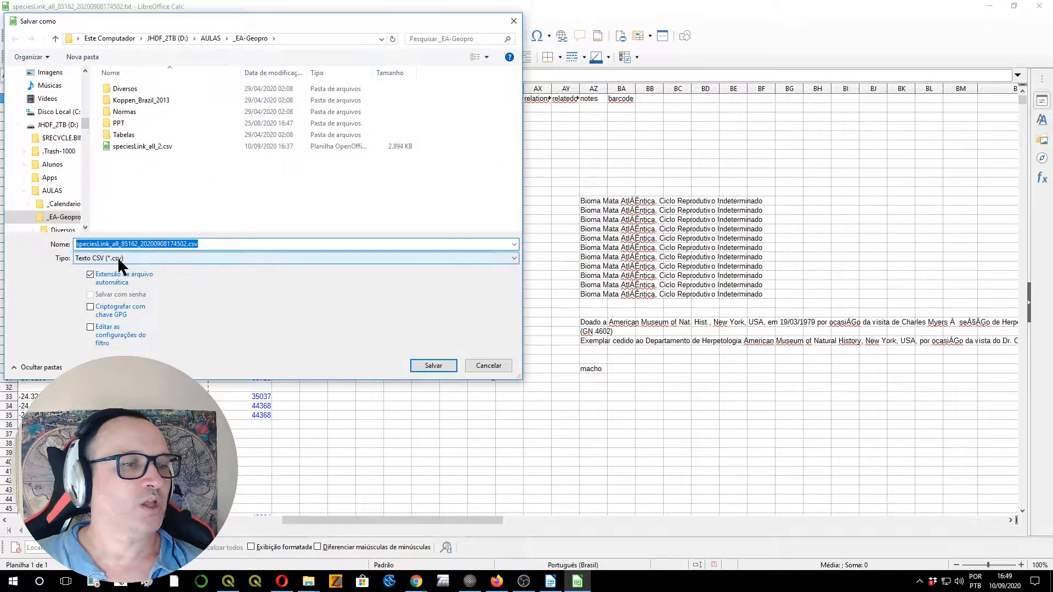
{"action": "left_click", "coordinate": [186, 244]}
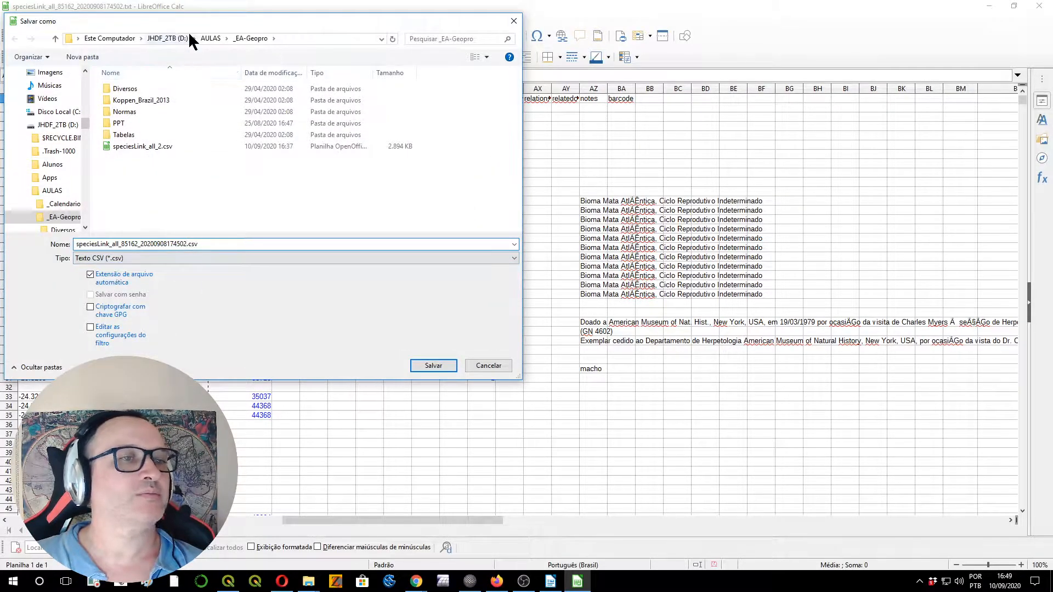
{"action": "left_click", "coordinate": [211, 37]}
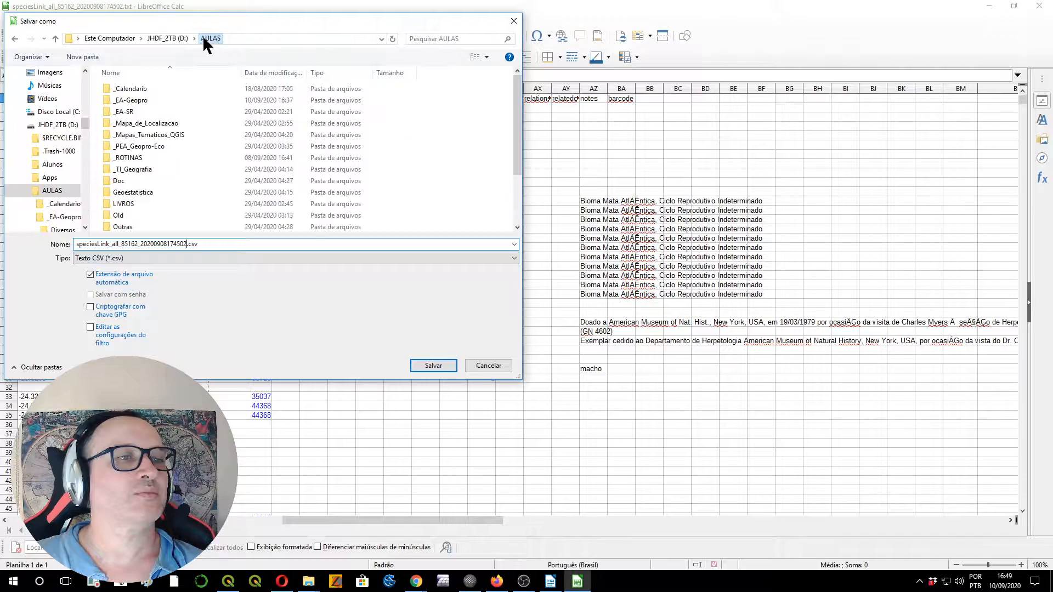
{"action": "left_click", "coordinate": [166, 36]}
{"action": "double_click", "coordinate": [119, 147]}
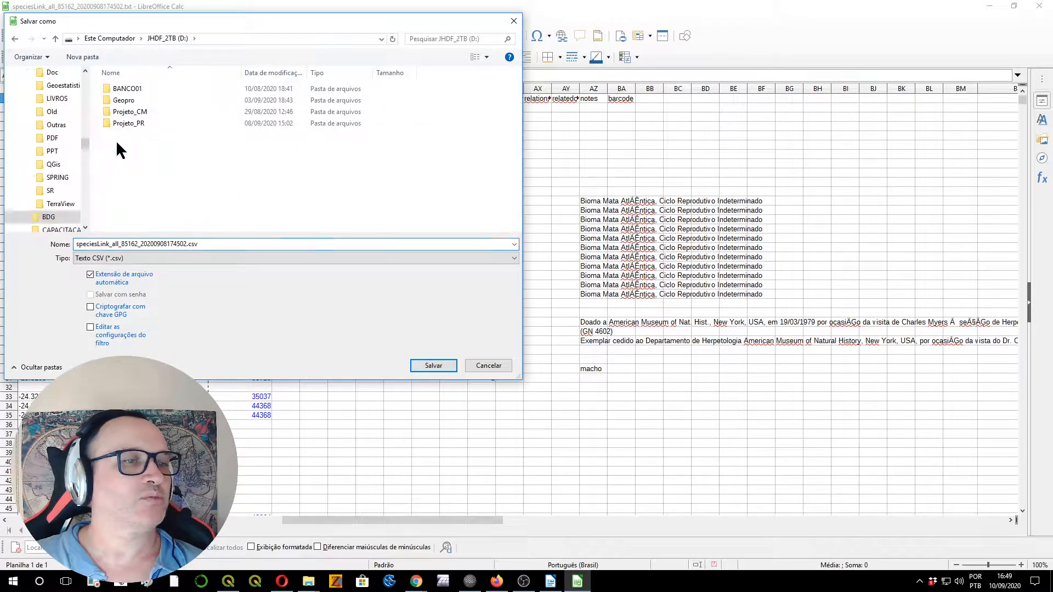
{"action": "left_click", "coordinate": [126, 123]}
{"action": "double_click", "coordinate": [126, 123]}
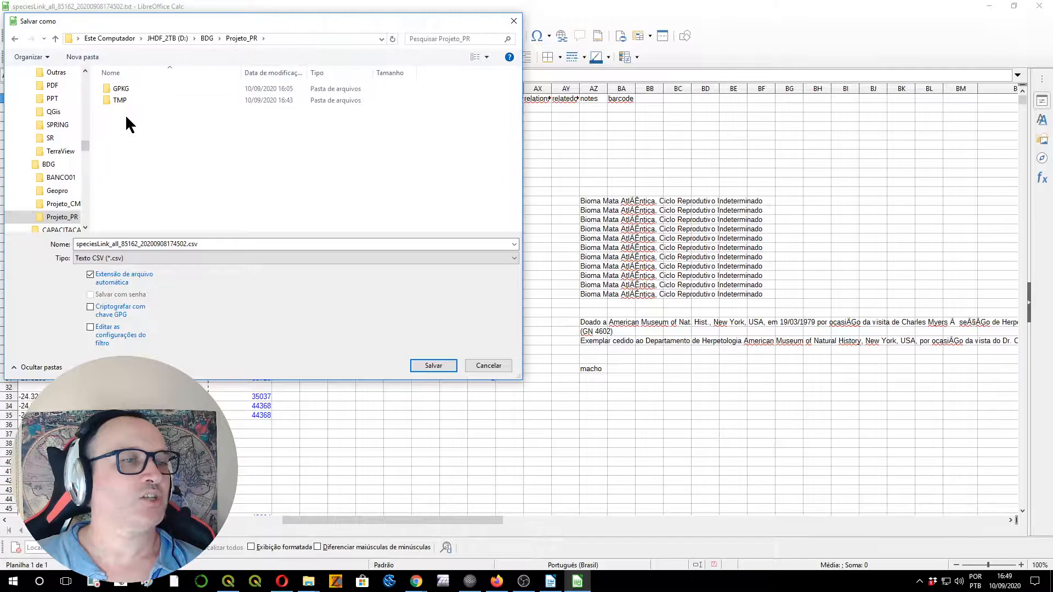
{"action": "double_click", "coordinate": [120, 100]}
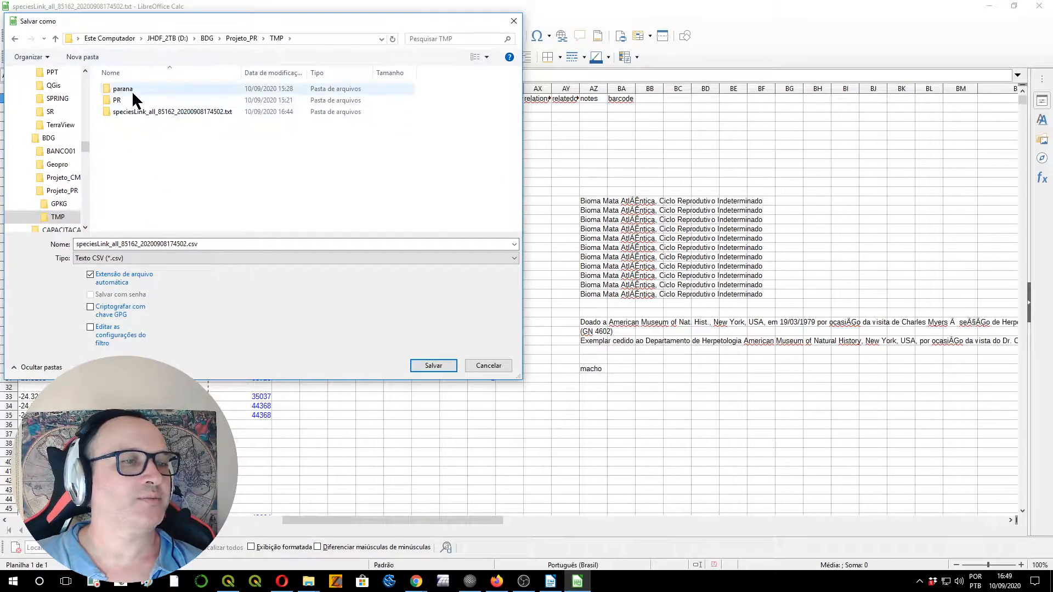
{"action": "double_click", "coordinate": [134, 111]}
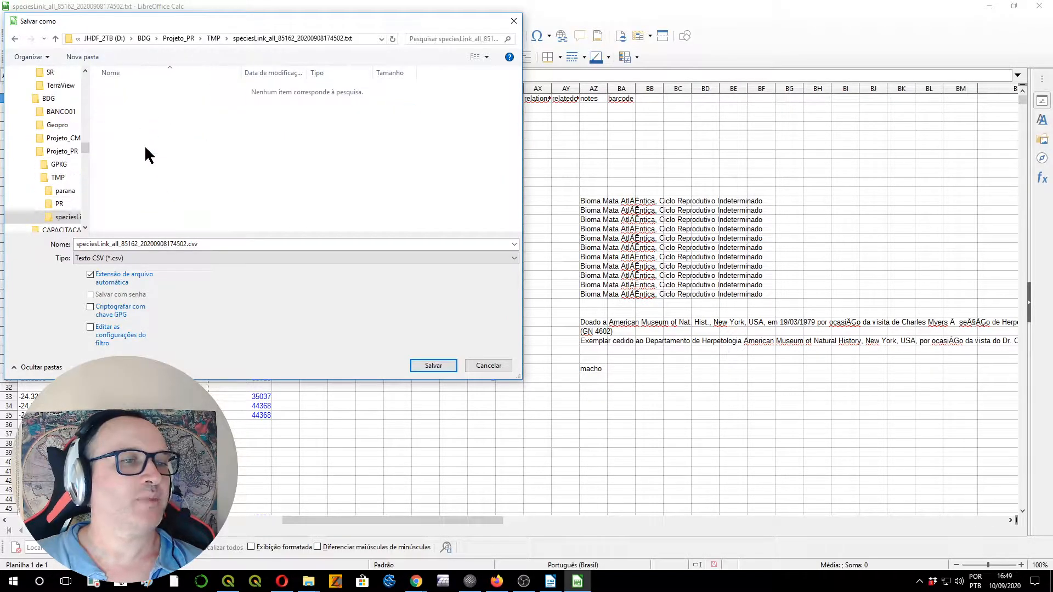
Shorten the file name to speciesLink_all.csv, save the CSV, and close the spreadsheet
{"action": "left_click", "coordinate": [163, 242]}
{"action": "key", "text": "Home"}
{"action": "key", "text": "Right"}
{"action": "key", "text": "Right"}
{"action": "key", "text": "Right"}
{"action": "key", "text": "Right"}
{"action": "key", "text": "Right"}
{"action": "key", "text": "Right"}
{"action": "key", "text": "Right"}
{"action": "key", "text": "Right"}
{"action": "key", "text": "Right"}
{"action": "key", "text": "Right"}
{"action": "key", "text": "Right"}
{"action": "key", "text": "Right"}
{"action": "key", "text": "Right"}
{"action": "key", "text": "Right"}
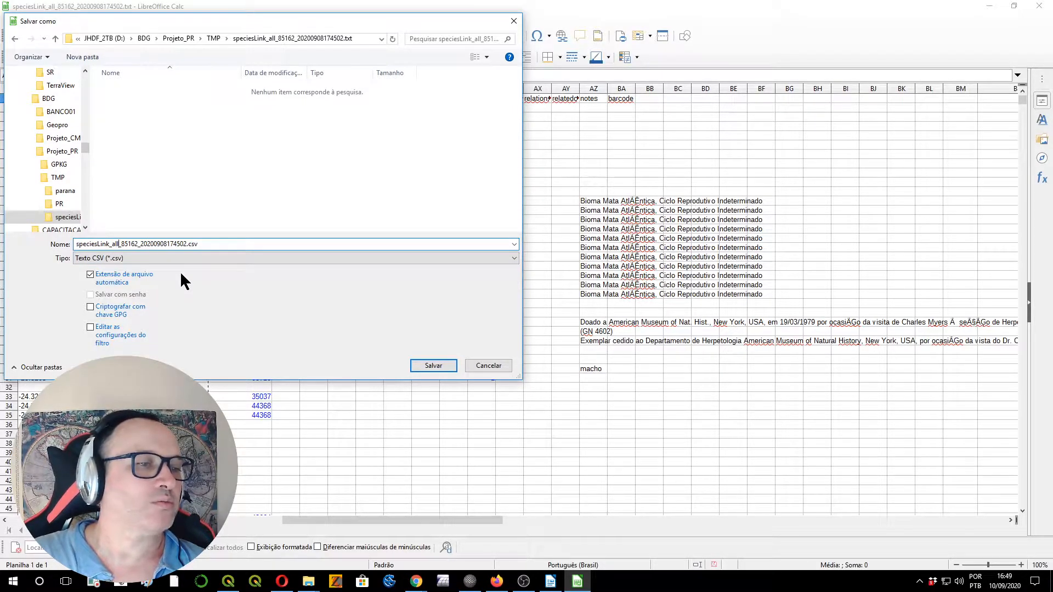
{"action": "key", "text": "Right"}
{"action": "key", "text": "shift+Right"}
{"action": "key", "text": "shift+Right"}
{"action": "key", "text": "shift+Right"}
{"action": "key", "text": "shift+Right"}
{"action": "key", "text": "shift+Right"}
{"action": "key", "text": "shift+Right"}
{"action": "key", "text": "shift+Right"}
{"action": "key", "text": "shift+Right"}
{"action": "key", "text": "shift+Right"}
{"action": "key", "text": "shift+Right"}
{"action": "key", "text": "shift+Right"}
{"action": "key", "text": "shift+Right"}
{"action": "key", "text": "shift+Right"}
{"action": "key", "text": "shift+Right"}
{"action": "key", "text": "shift+Right"}
{"action": "key", "text": "shift+Right"}
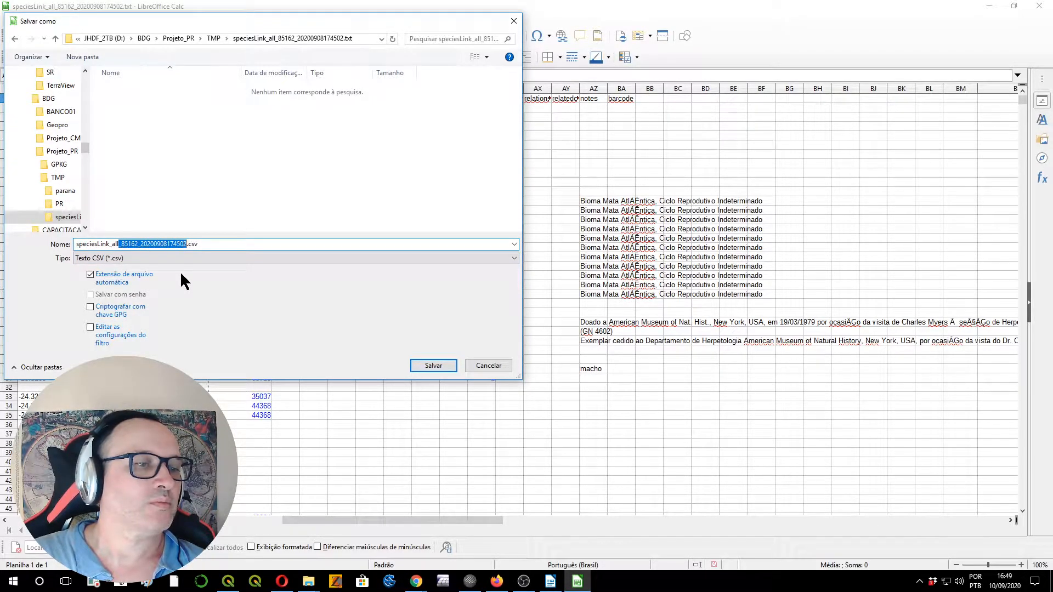
{"action": "key", "text": "Delete"}
{"action": "left_click", "coordinate": [433, 365]}
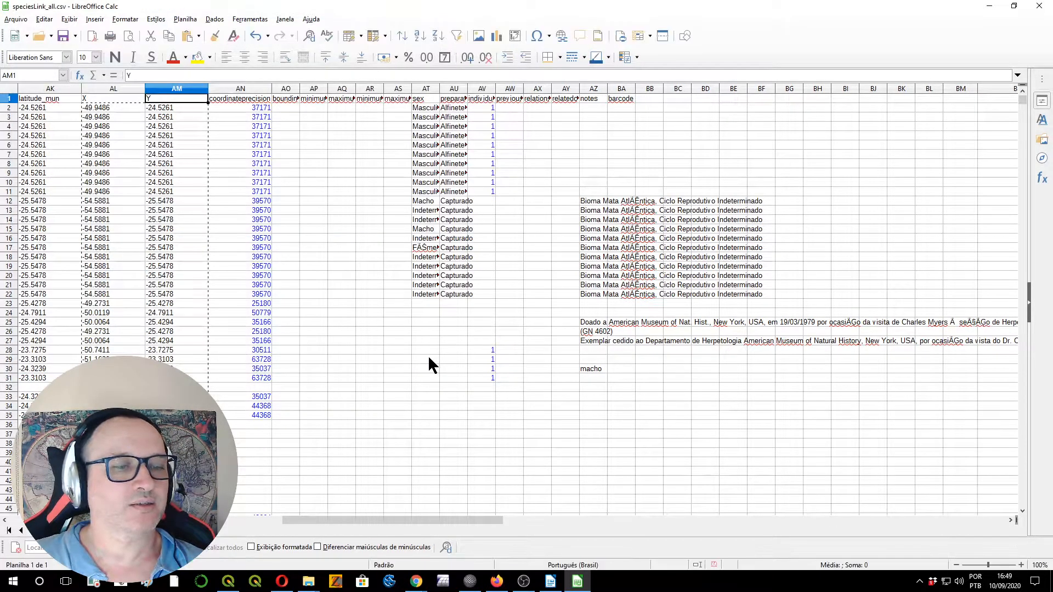
{"action": "left_click", "coordinate": [1038, 5]}
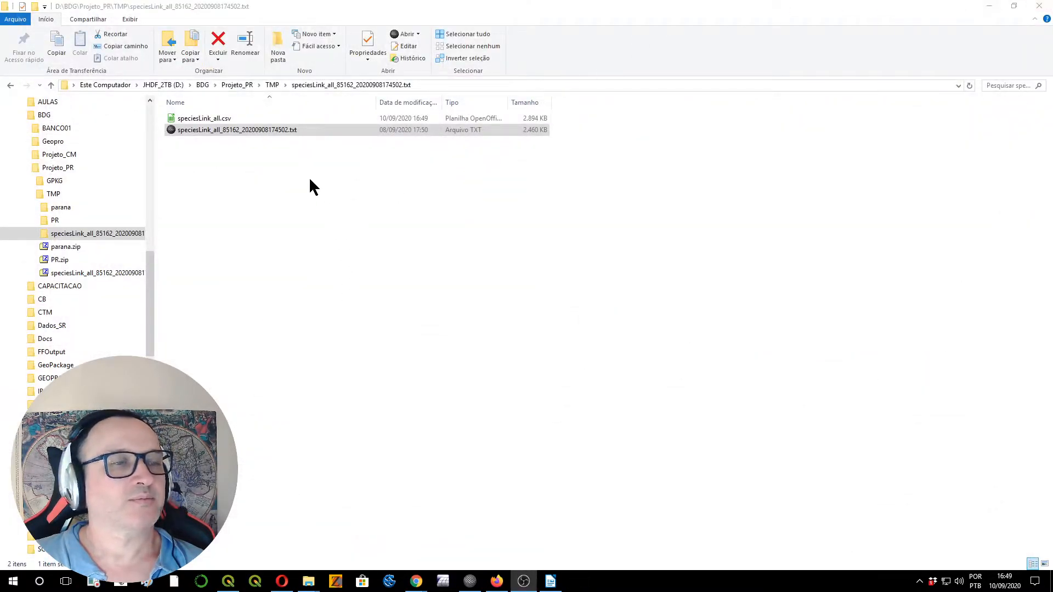
Open speciesLink_all.csv in the SciTE text editor to check its column separators, and close it again
{"action": "left_click", "coordinate": [188, 119]}
{"action": "right_click", "coordinate": [188, 122]}
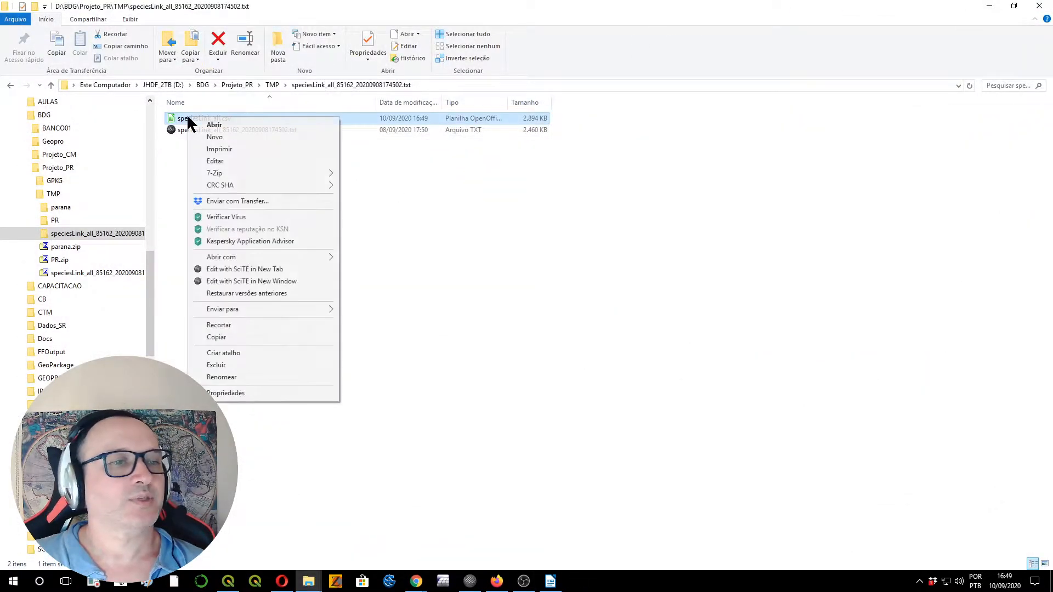
{"action": "left_click", "coordinate": [244, 269]}
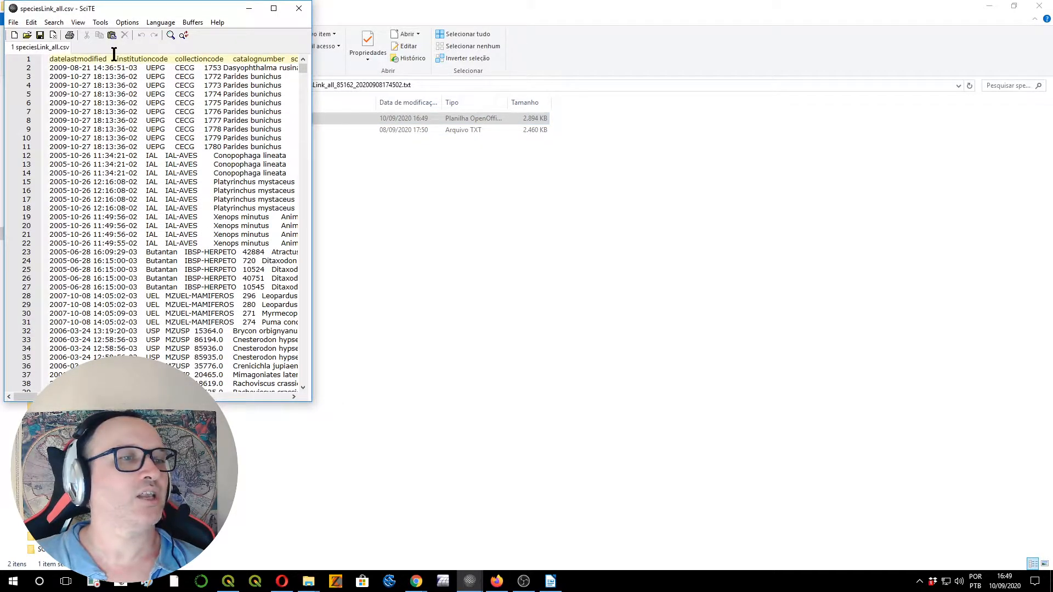
{"action": "left_click", "coordinate": [298, 8]}
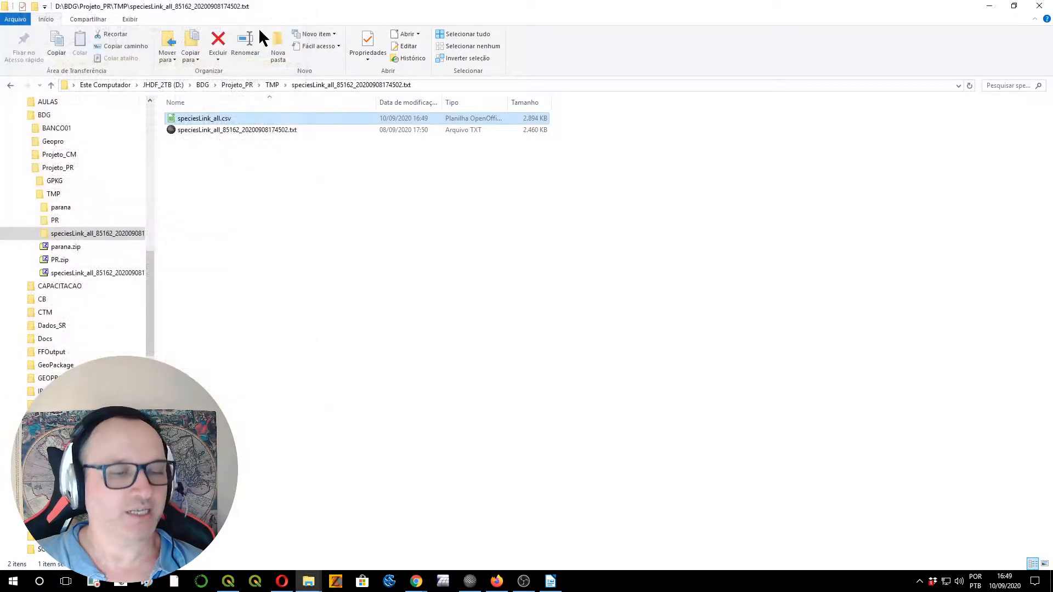
Switch to QGIS, create a new empty project, and start adding a delimited text layer
{"action": "left_click", "coordinate": [228, 582]}
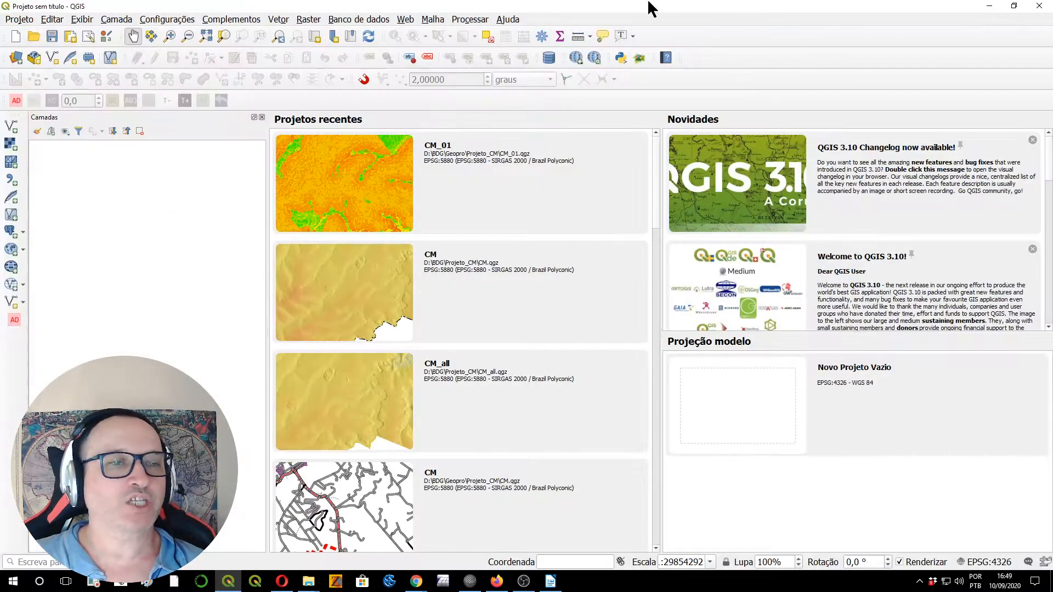
{"action": "left_click", "coordinate": [16, 37]}
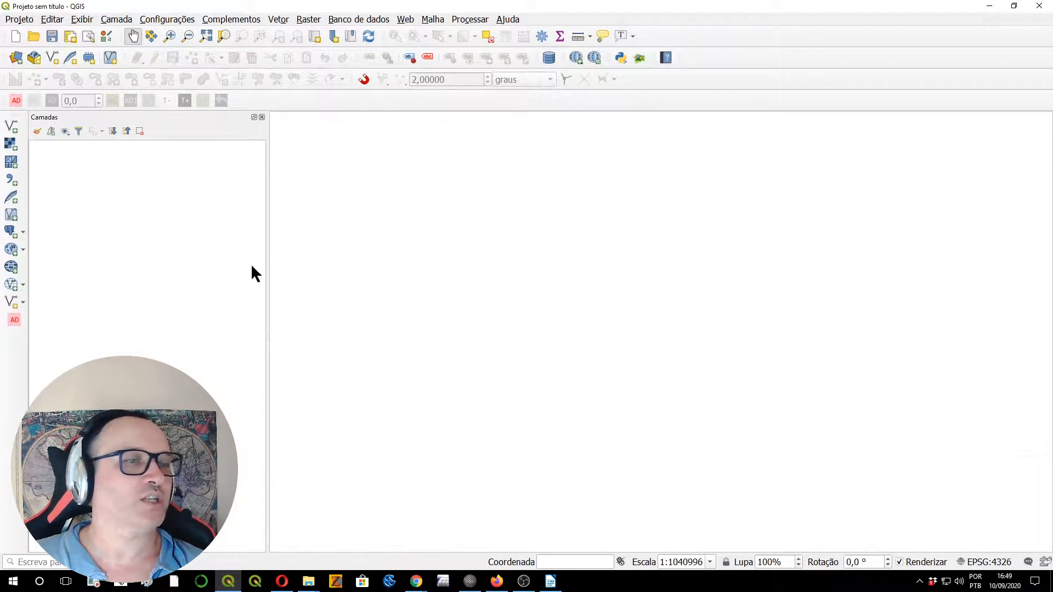
{"action": "left_click", "coordinate": [114, 21]}
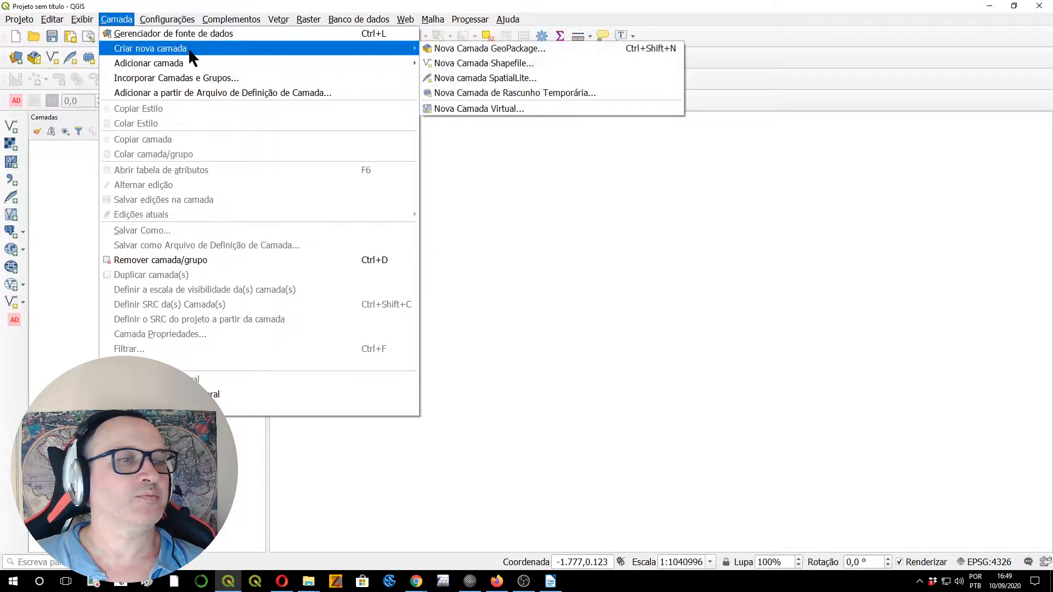
{"action": "mouse_move", "coordinate": [199, 68]}
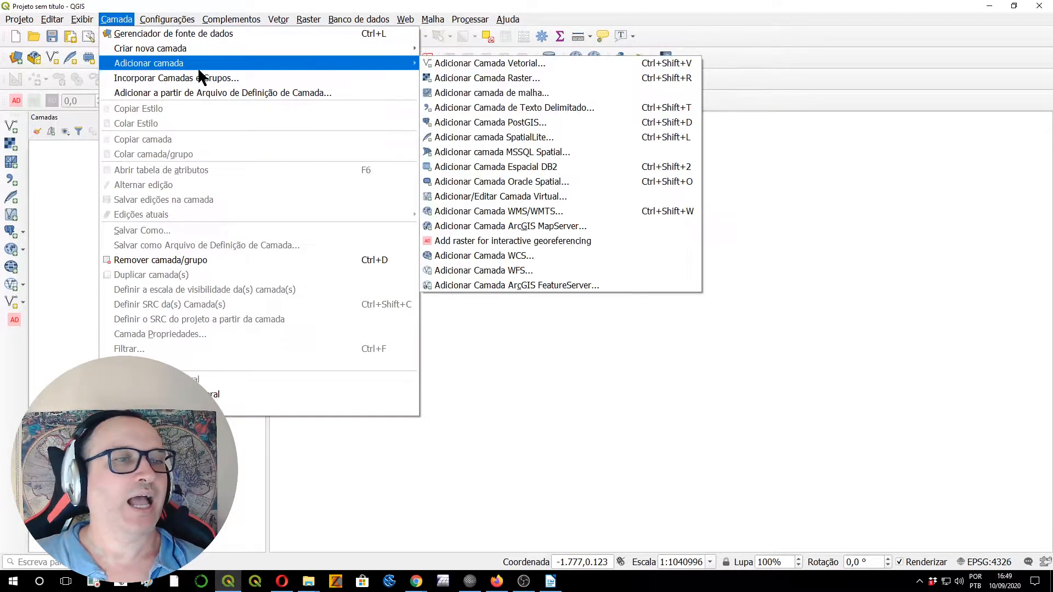
{"action": "left_click", "coordinate": [547, 108]}
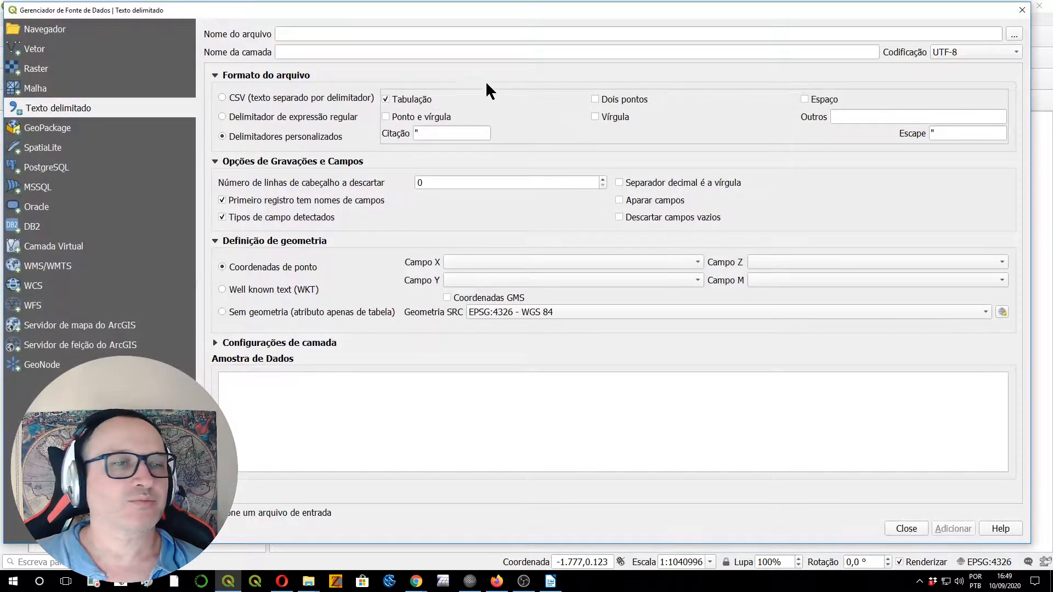
Choose speciesLink_all.csv from the speciesLink folder in Projeto_PR\TMP as the delimited text source file
{"action": "left_click", "coordinate": [1013, 34]}
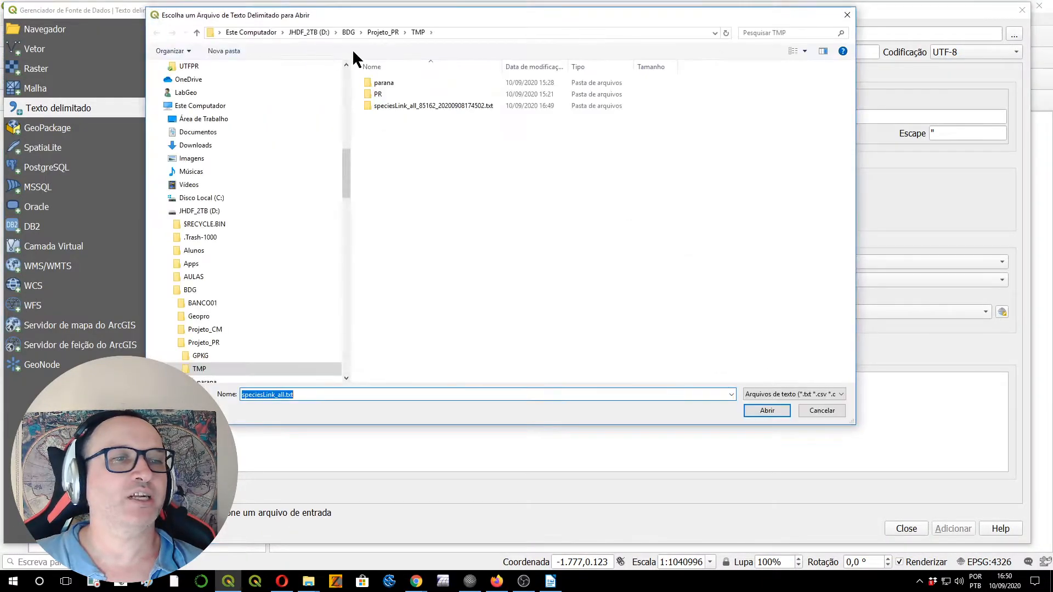
{"action": "left_click", "coordinate": [374, 32]}
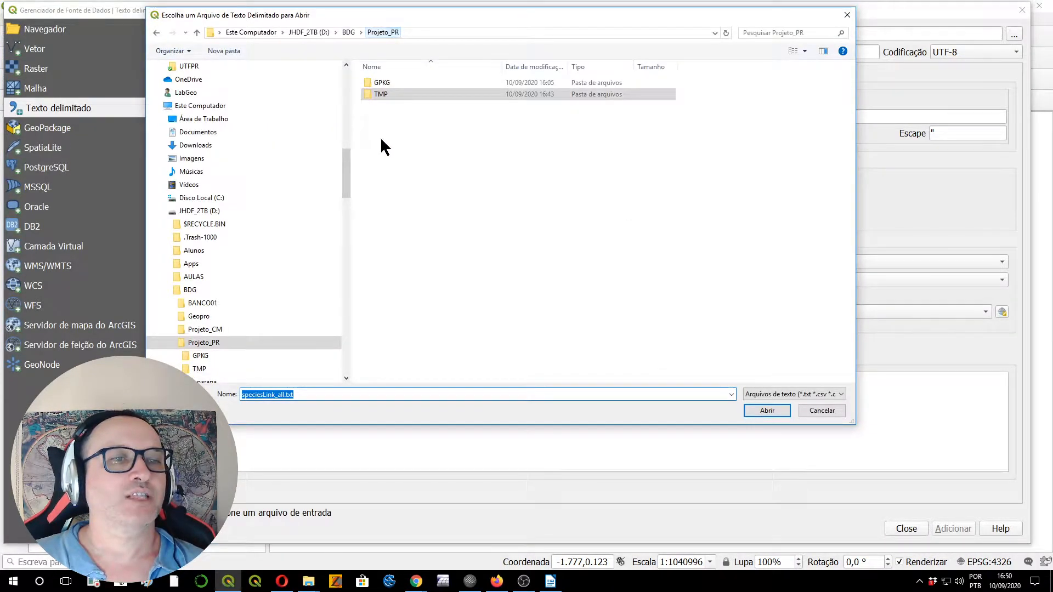
{"action": "left_click", "coordinate": [371, 91]}
{"action": "double_click", "coordinate": [372, 94]}
{"action": "double_click", "coordinate": [379, 104]}
{"action": "left_click", "coordinate": [393, 81]}
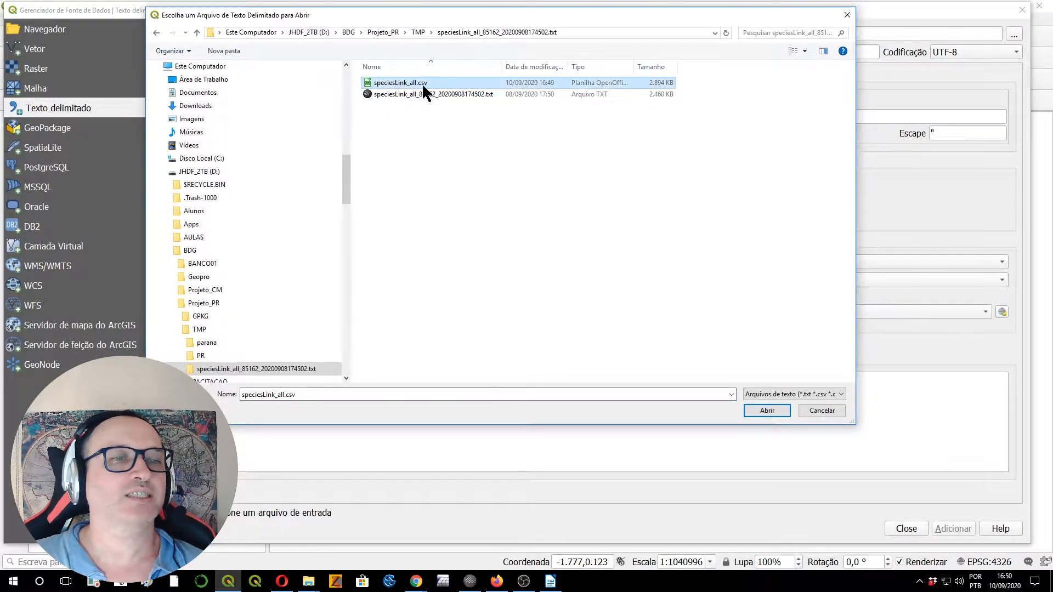
{"action": "left_click", "coordinate": [780, 412]}
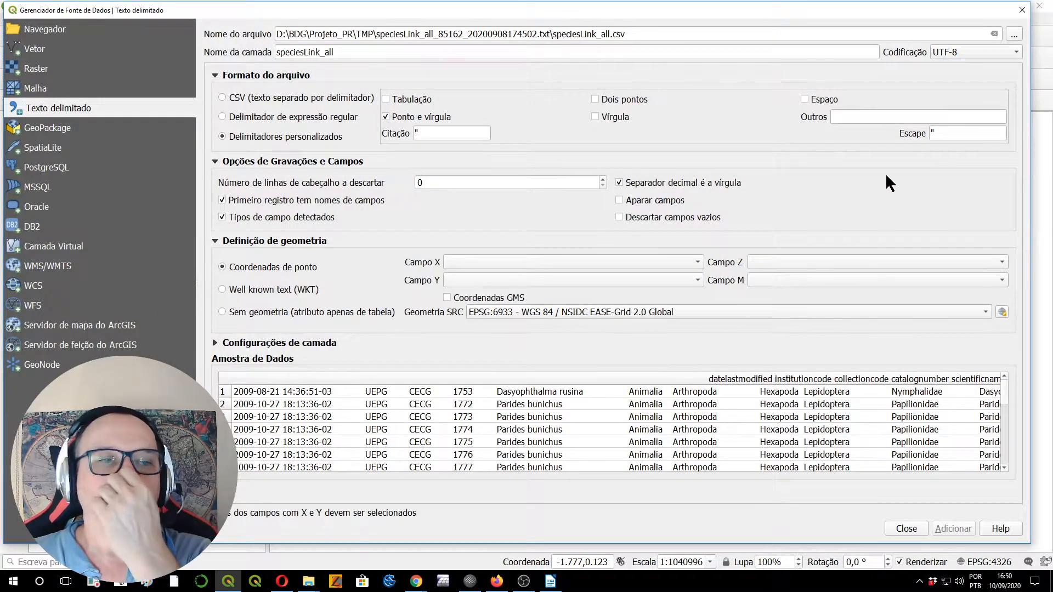
Make tab the only custom delimiter and assign columns X and Y as the point coordinate fields
{"action": "left_click", "coordinate": [386, 99]}
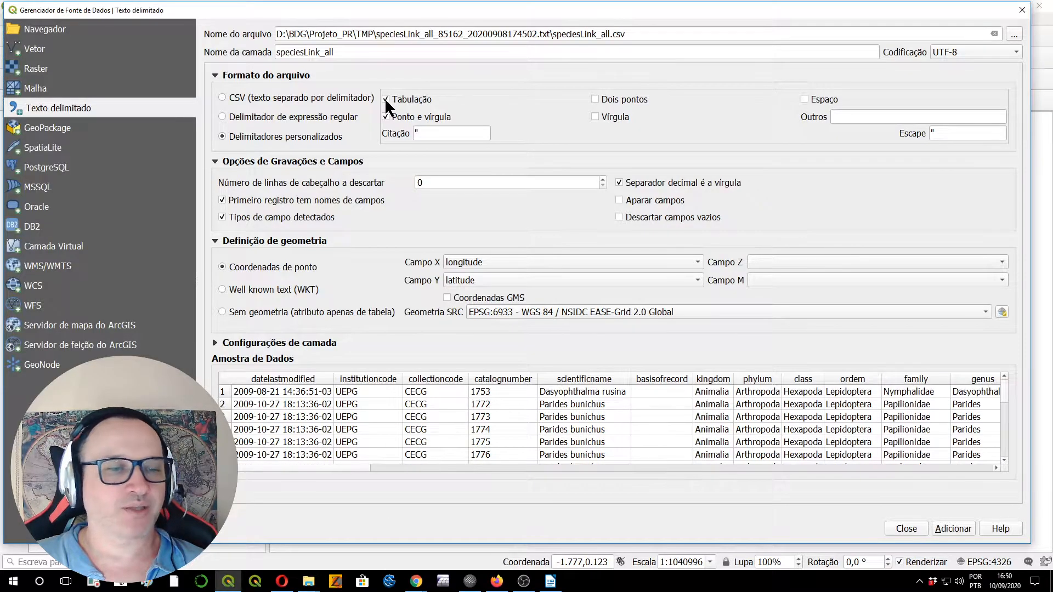
{"action": "left_click", "coordinate": [386, 117]}
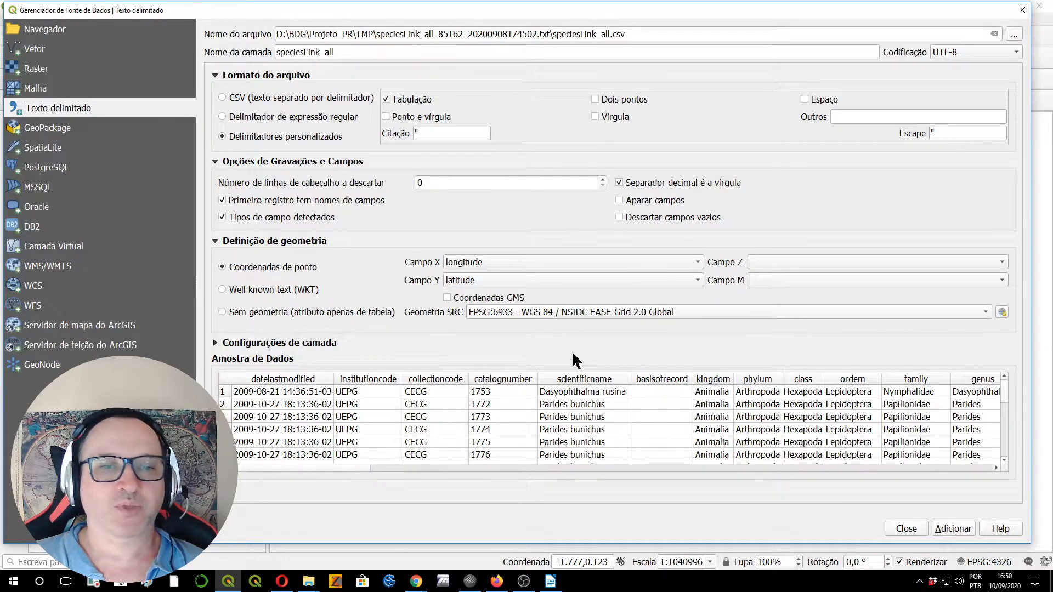
{"action": "left_click", "coordinate": [486, 262]}
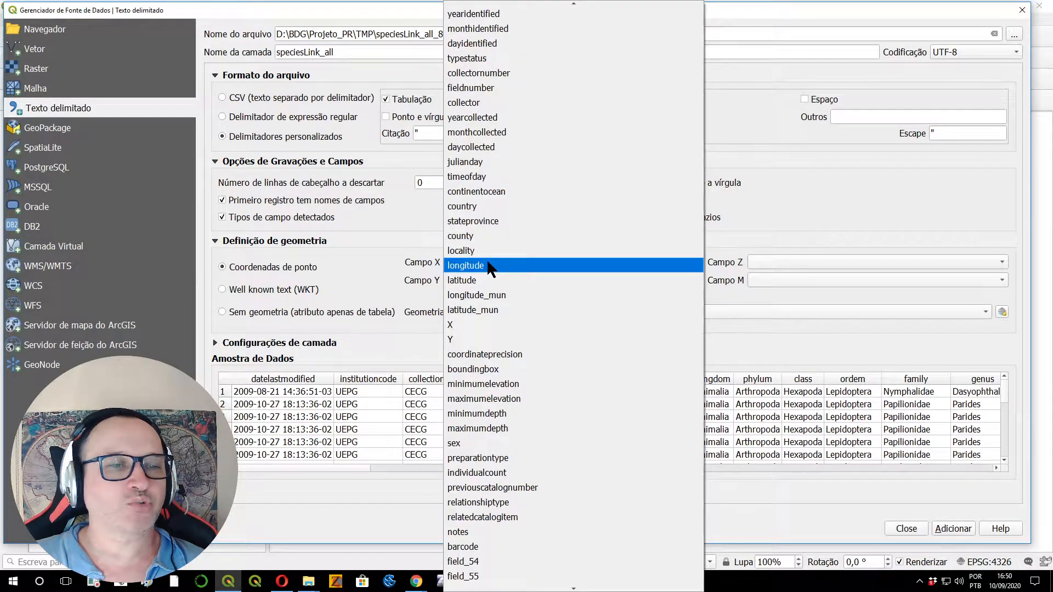
{"action": "left_click", "coordinate": [467, 319]}
{"action": "left_click", "coordinate": [463, 280]}
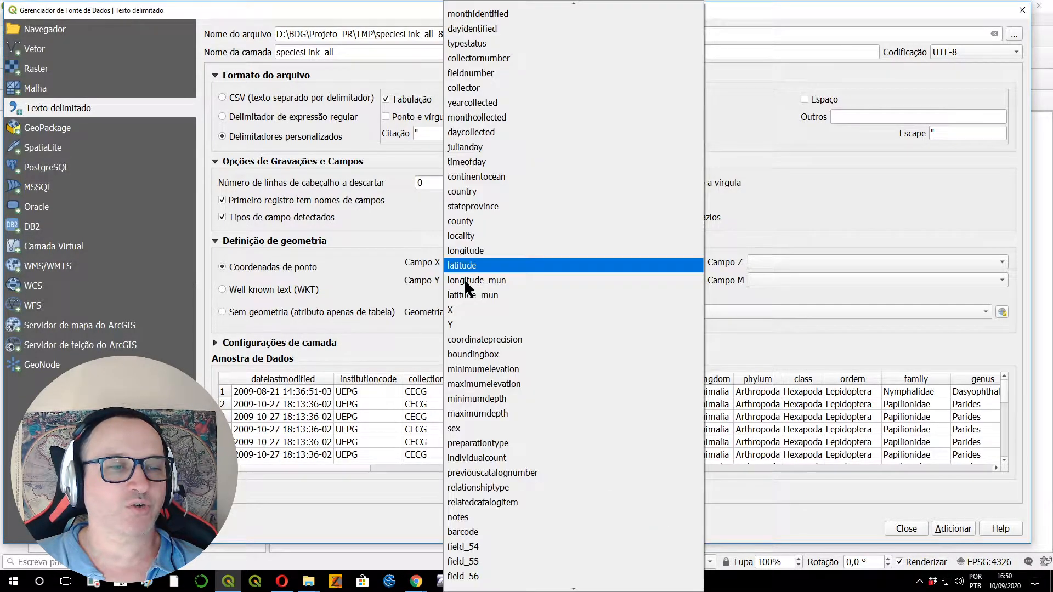
{"action": "left_click", "coordinate": [465, 323]}
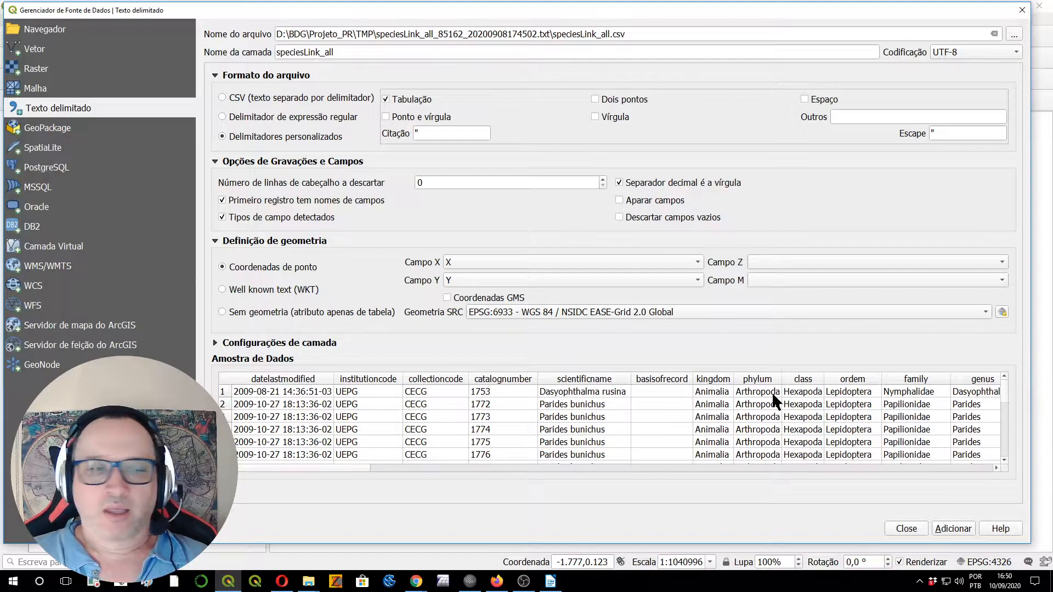
Expand the layer settings and set the geometry CRS to the project's EPSG:4326 - WGS 84
{"action": "left_click", "coordinate": [214, 343]}
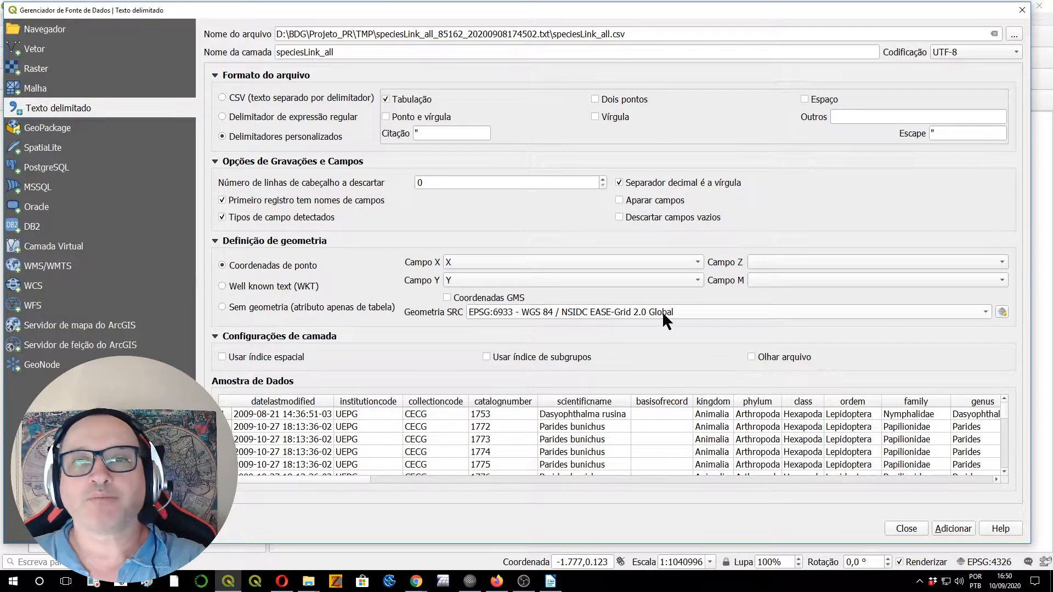
{"action": "mouse_move", "coordinate": [663, 311]}
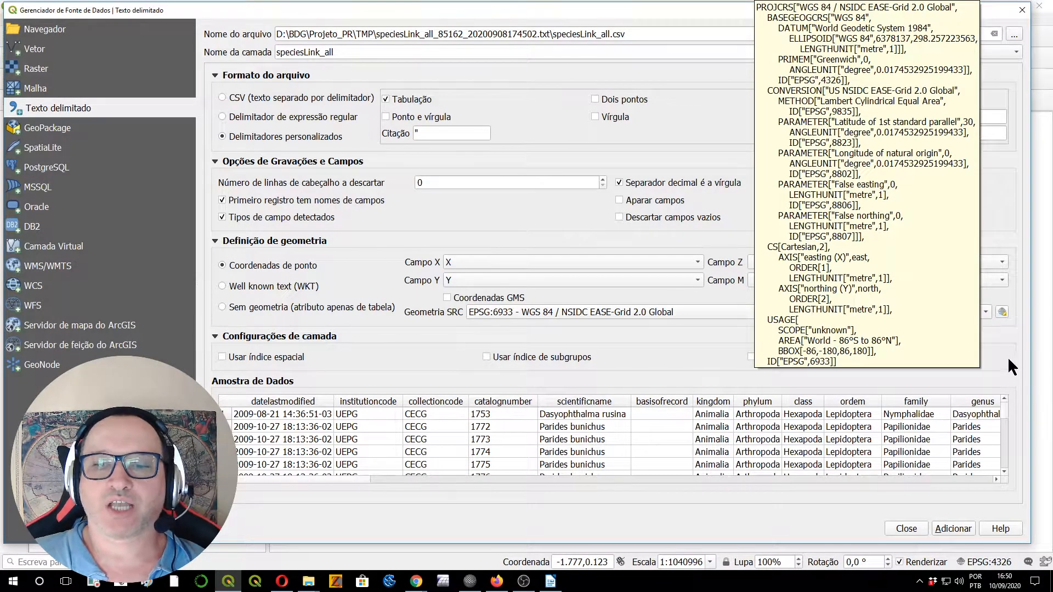
{"action": "left_click", "coordinate": [986, 312]}
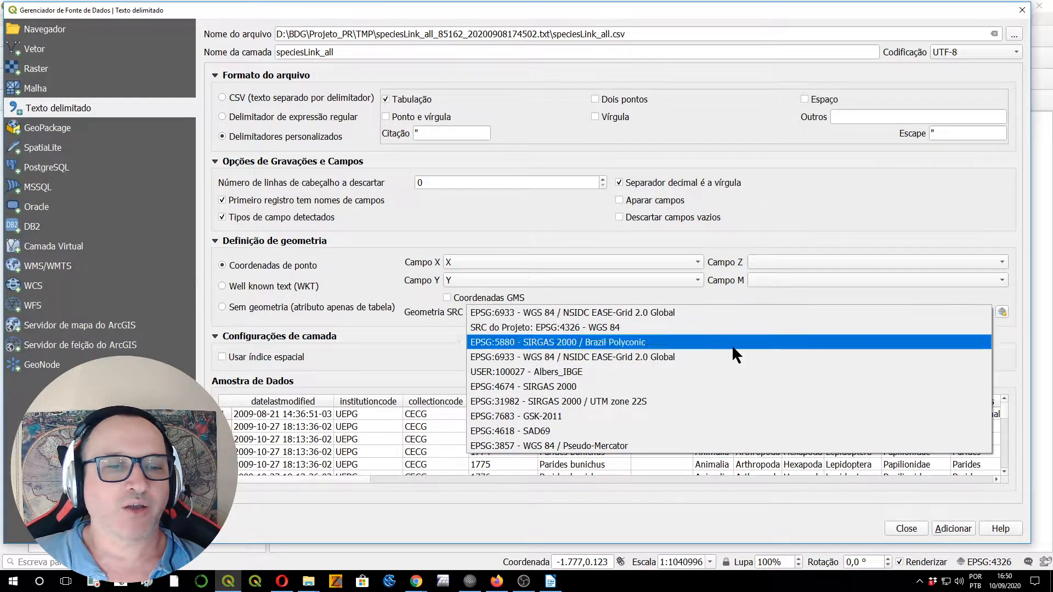
{"action": "left_click", "coordinate": [577, 329]}
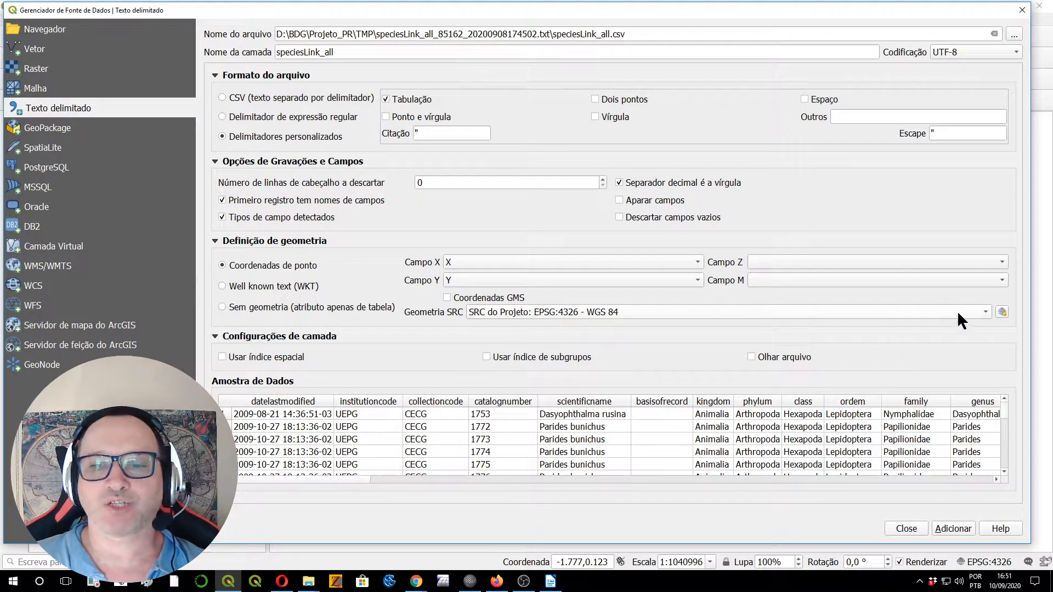
Try EPSG:4674 - SIRGAS 2000 as the geometry CRS, and return it to the project's EPSG:4326 - WGS 84
{"action": "left_click", "coordinate": [984, 312]}
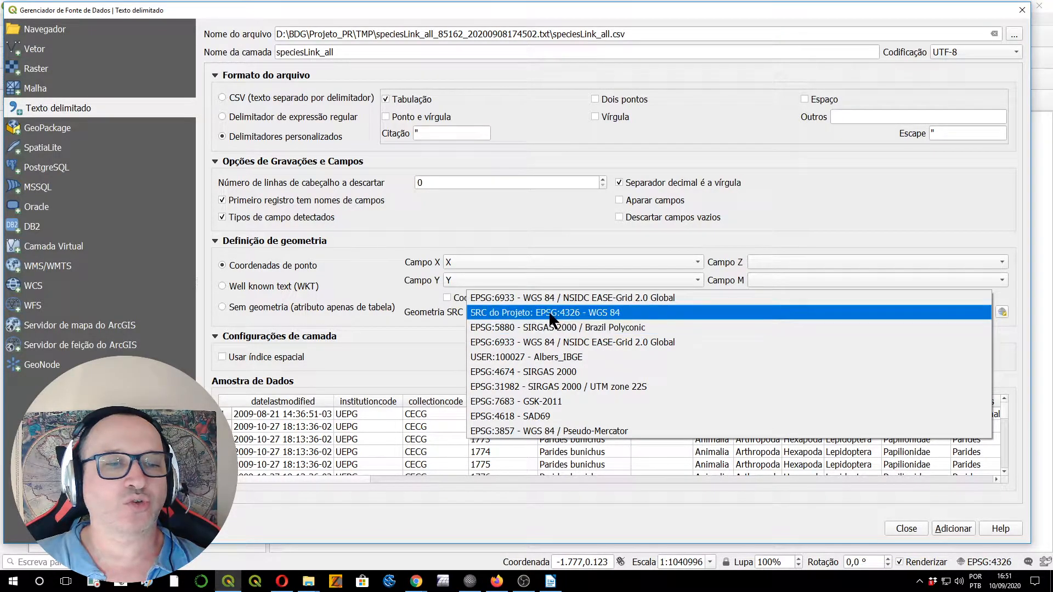
{"action": "left_click", "coordinate": [531, 372]}
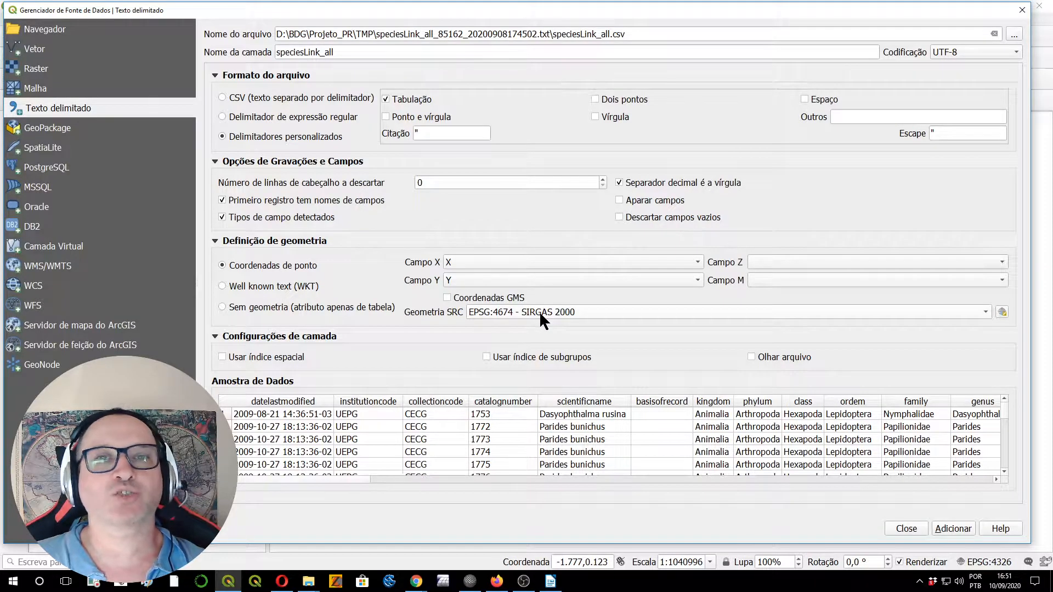
{"action": "mouse_move", "coordinate": [539, 311]}
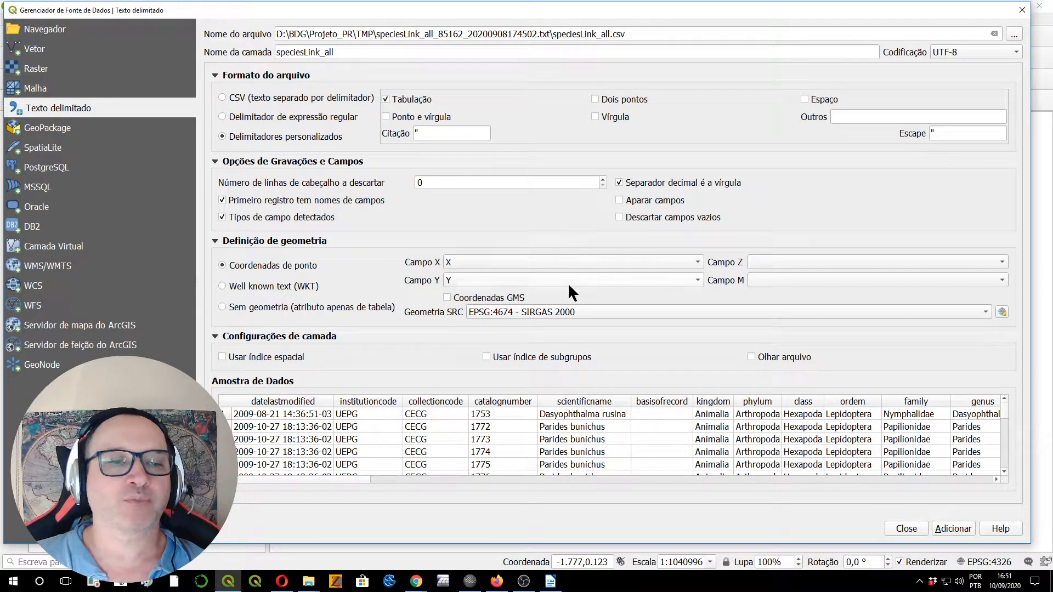
{"action": "left_click", "coordinate": [570, 313]}
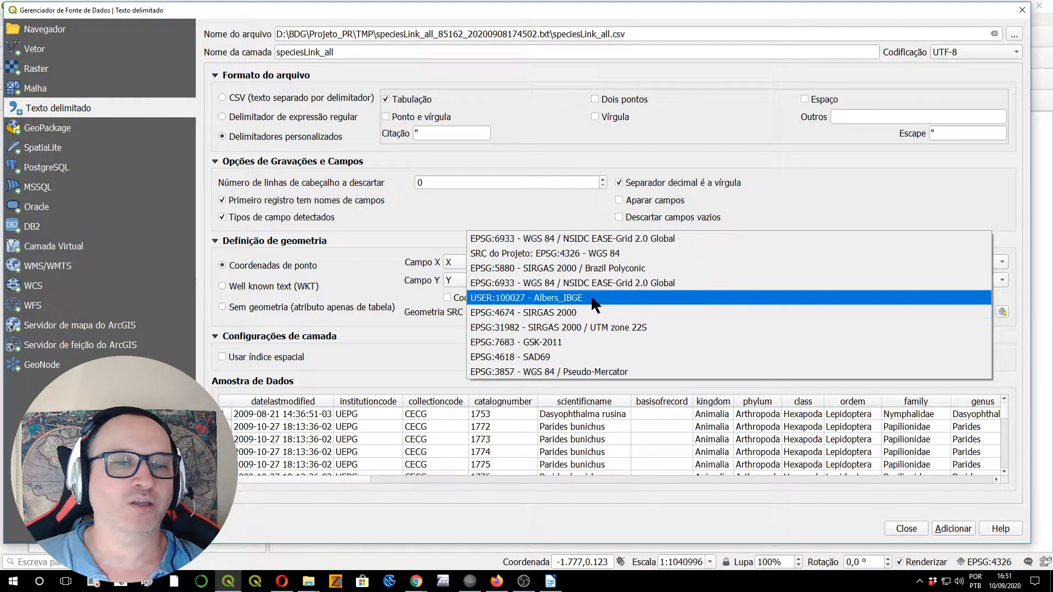
{"action": "left_click", "coordinate": [606, 252]}
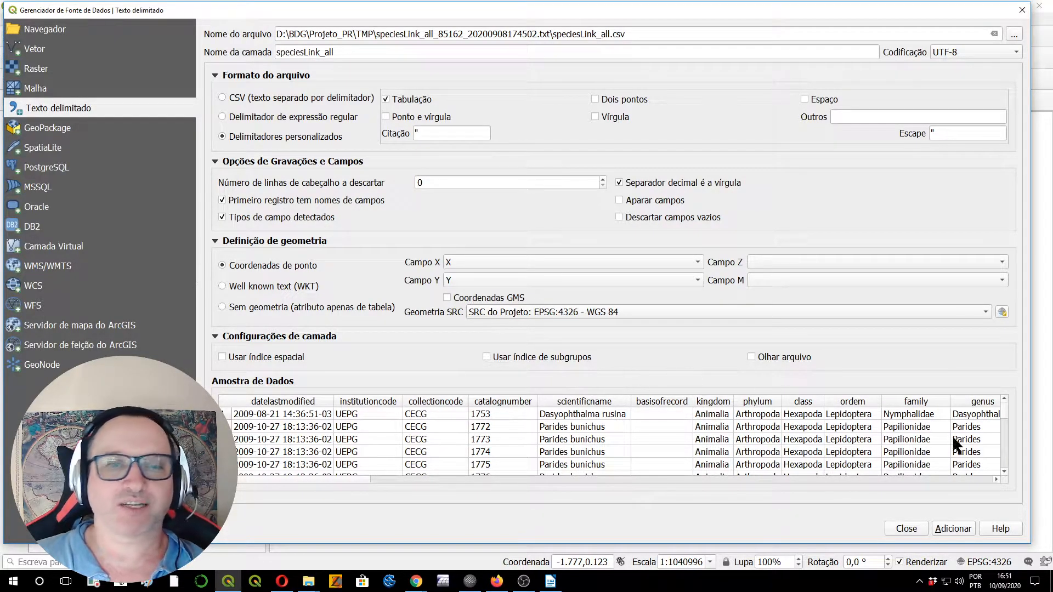
Add the speciesLink_all point layer to the map and close the data source manager
{"action": "left_click", "coordinate": [942, 528]}
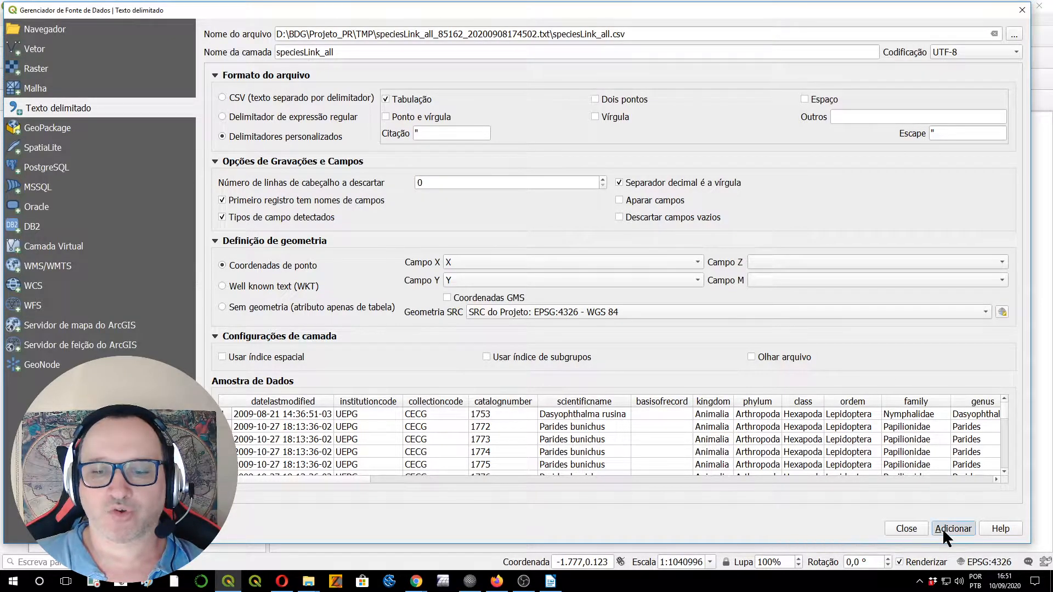
{"action": "left_click", "coordinate": [905, 528]}
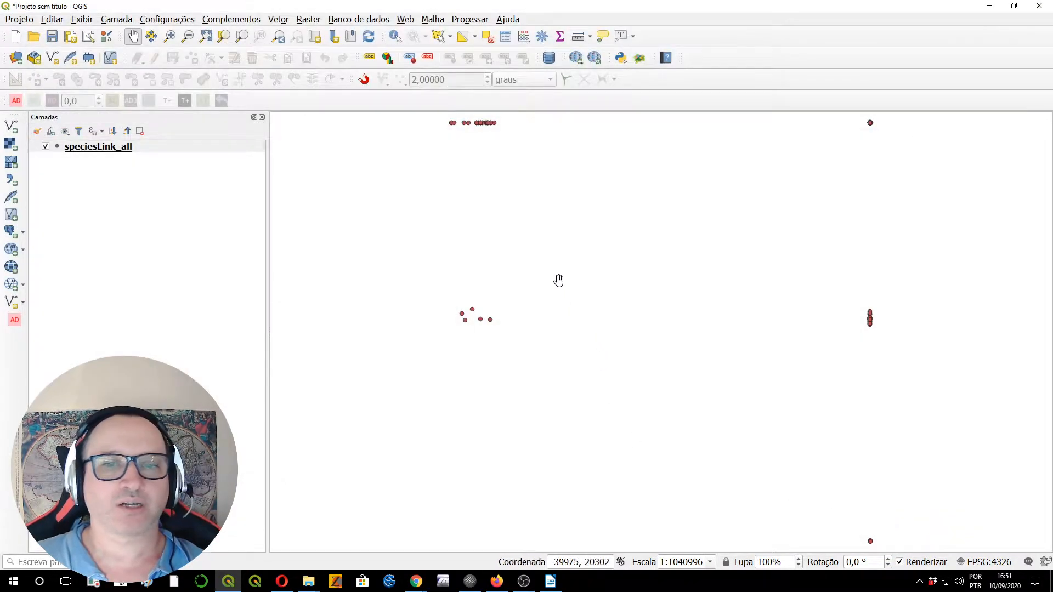
{"action": "scroll", "coordinate": [558, 280], "scroll_direction": "down", "scroll_amount": 2}
{"action": "scroll", "coordinate": [536, 291], "scroll_direction": "up", "scroll_amount": 2}
{"action": "scroll", "coordinate": [545, 282], "scroll_direction": "down", "scroll_amount": 1}
{"action": "scroll", "coordinate": [545, 282], "scroll_direction": "up", "scroll_amount": 3}
{"action": "scroll", "coordinate": [587, 284], "scroll_direction": "up", "scroll_amount": 1}
{"action": "scroll", "coordinate": [596, 285], "scroll_direction": "up", "scroll_amount": 1}
{"action": "scroll", "coordinate": [581, 274], "scroll_direction": "down", "scroll_amount": 1}
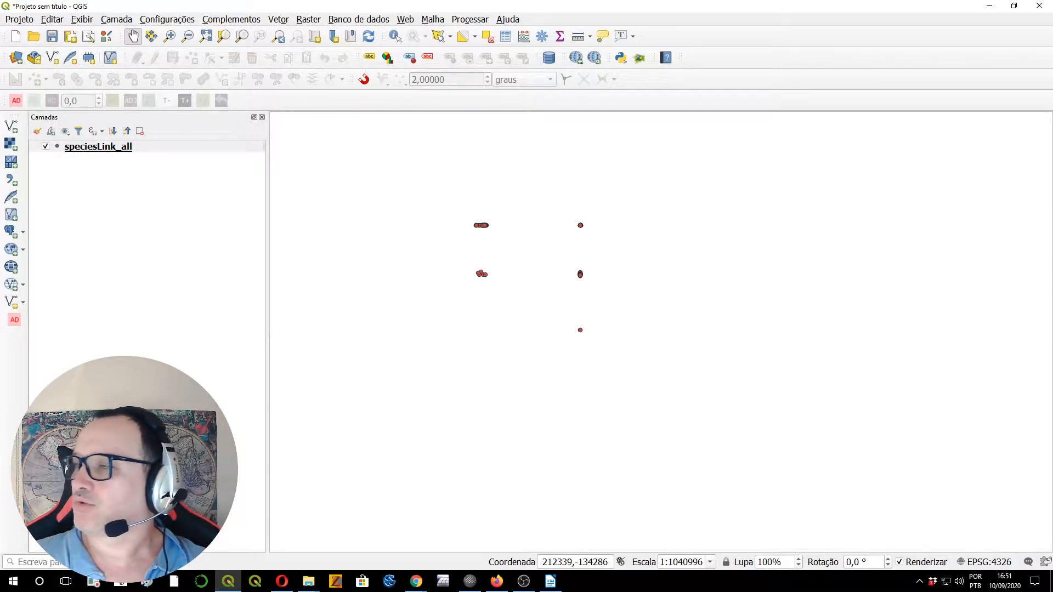
Switch to File Explorer, open the PR folder inside Projeto_PR\TMP, and place its reduced window over QGIS with the layer list uncovered
{"action": "key", "text": "alt+Tab"}
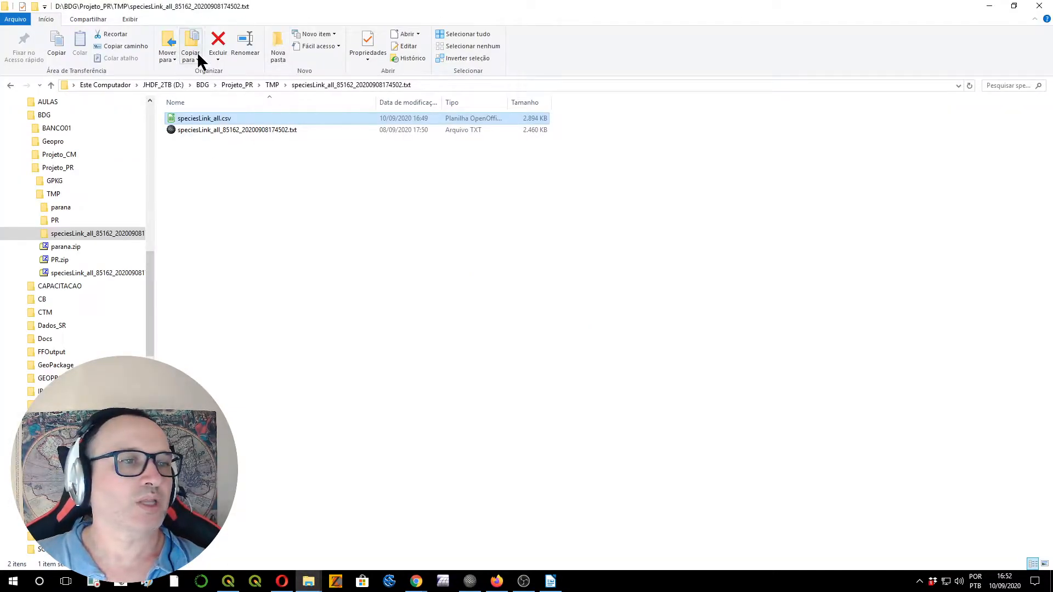
{"action": "left_click", "coordinate": [237, 85]}
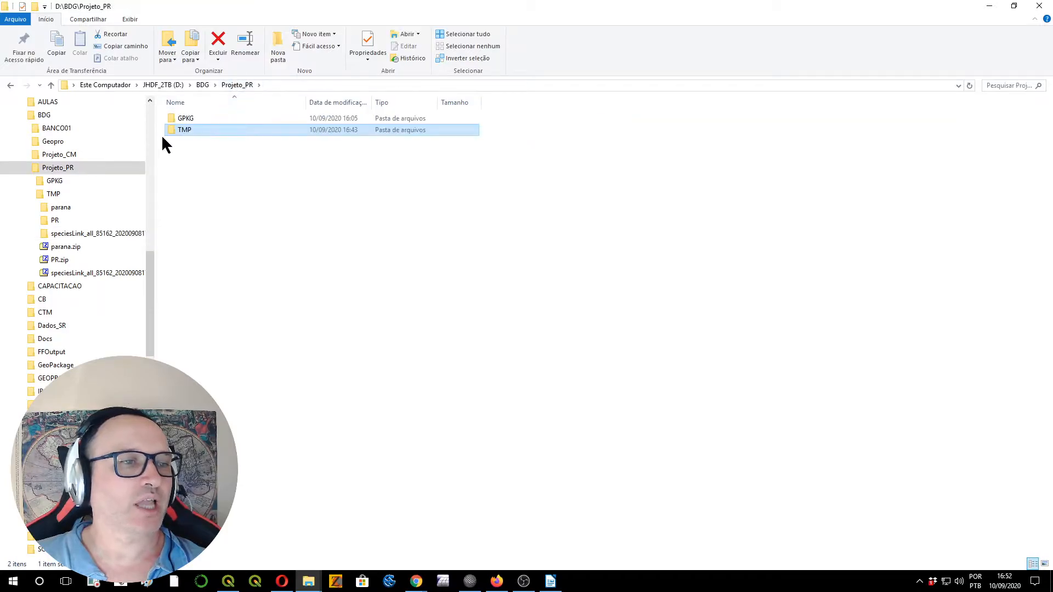
{"action": "double_click", "coordinate": [181, 131]}
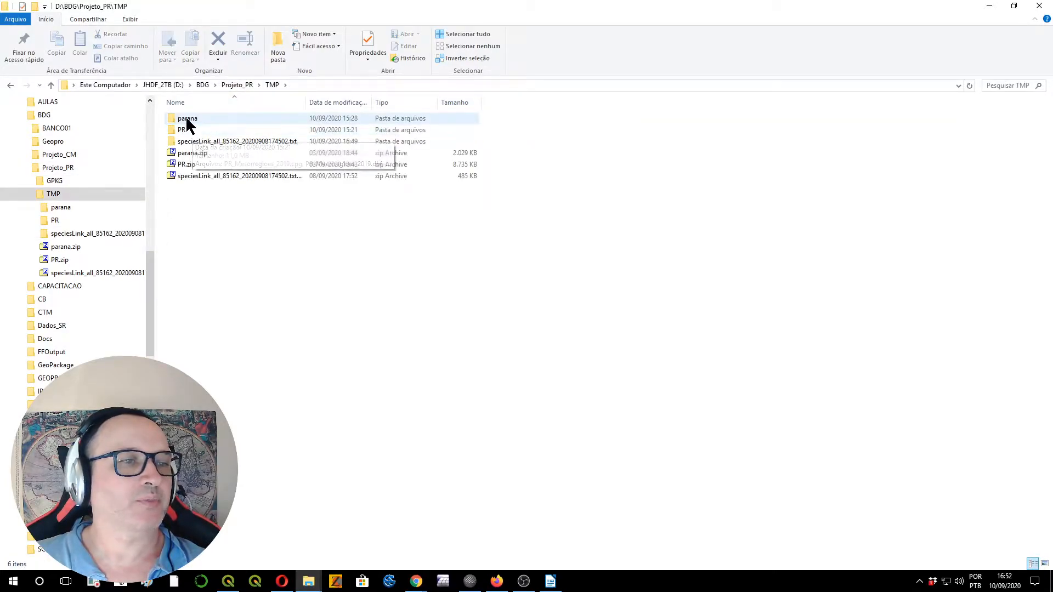
{"action": "double_click", "coordinate": [181, 130]}
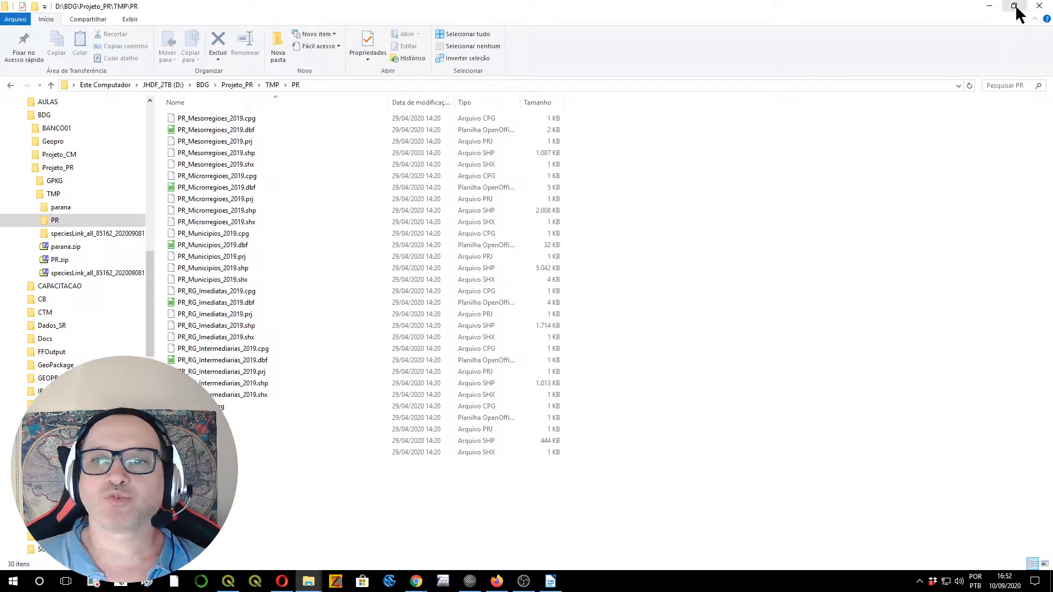
{"action": "left_click", "coordinate": [1013, 6]}
{"action": "left_click_drag", "start_coordinate": [728, 111], "coordinate": [895, 61]}
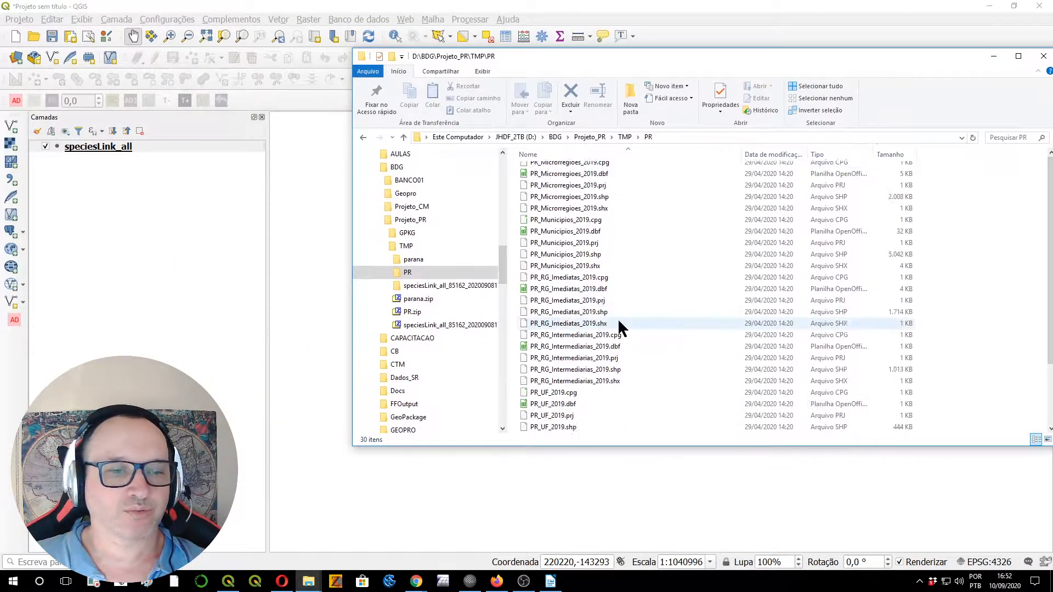
Add PR_Municipios_2019.shp from the PR folder to the QGIS project and order it below speciesLink_all
{"action": "left_click", "coordinate": [556, 404]}
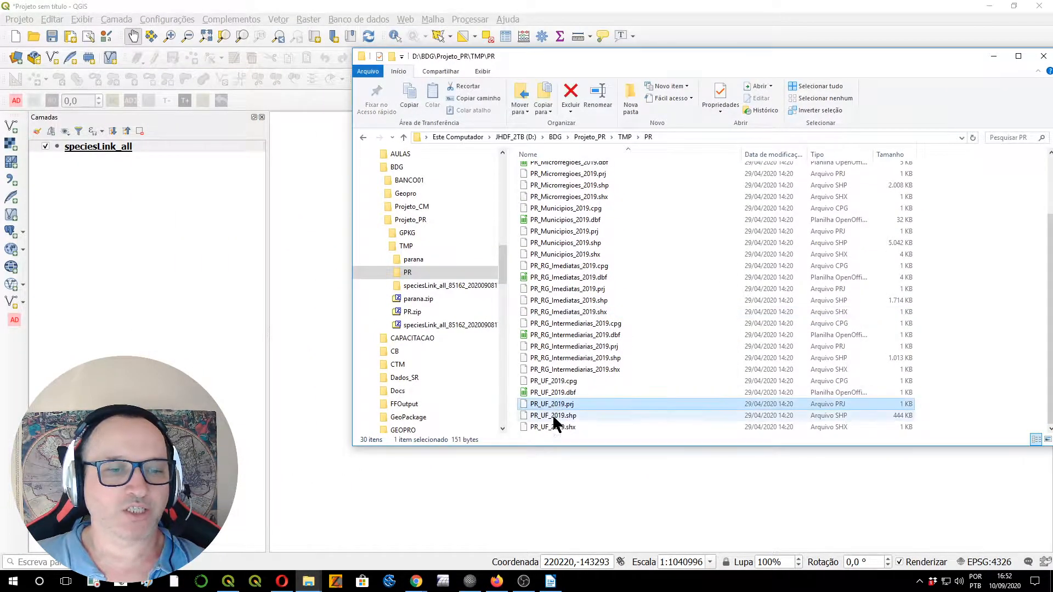
{"action": "left_click", "coordinate": [556, 421]}
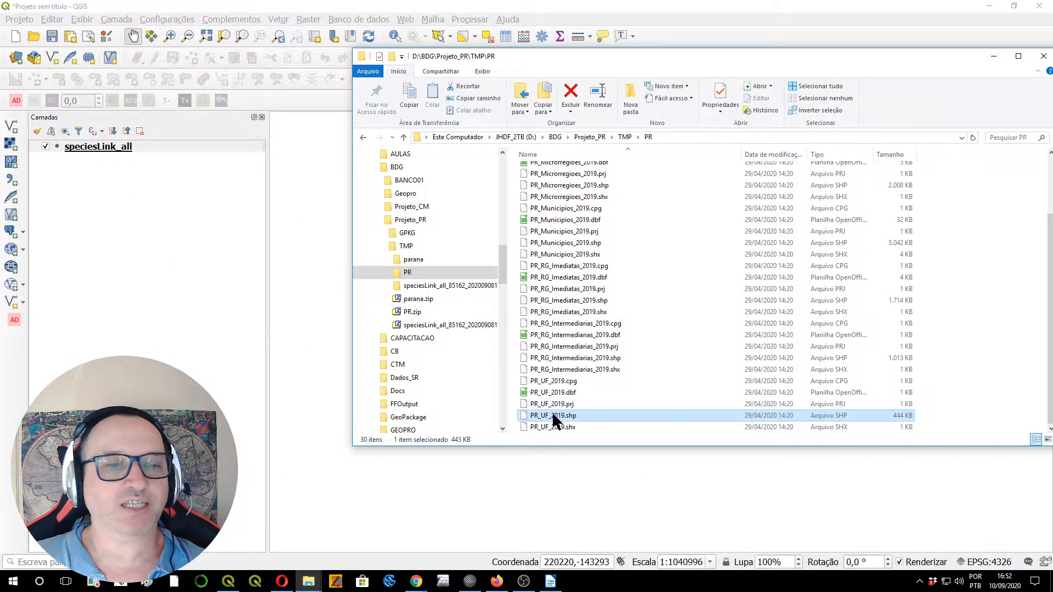
{"action": "left_click", "coordinate": [562, 244]}
{"action": "left_click_drag", "start_coordinate": [572, 247], "coordinate": [144, 314]}
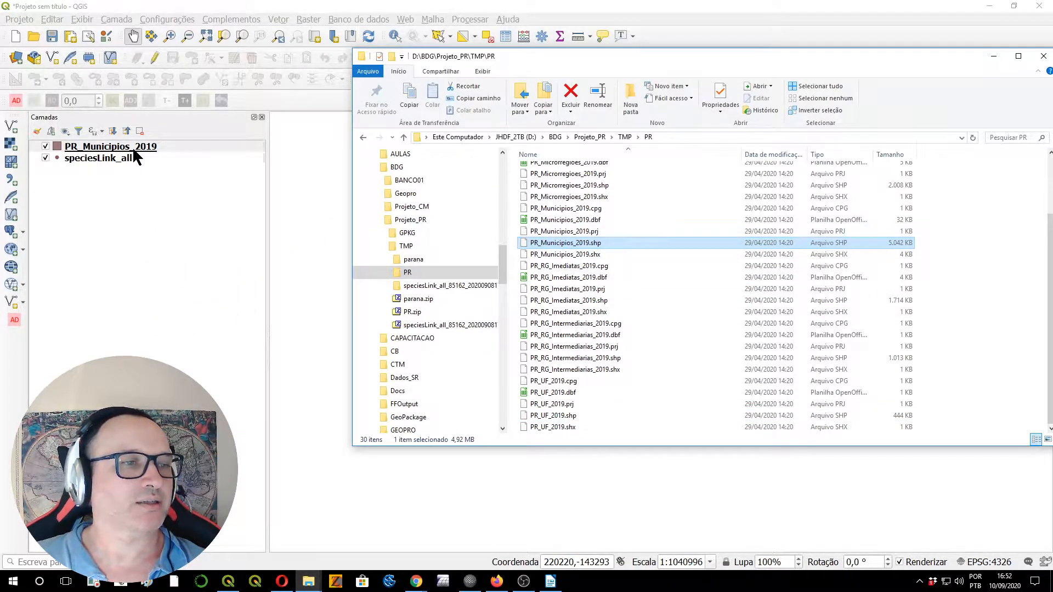
{"action": "left_click", "coordinate": [135, 153]}
{"action": "left_click_drag", "start_coordinate": [135, 153], "coordinate": [129, 188]}
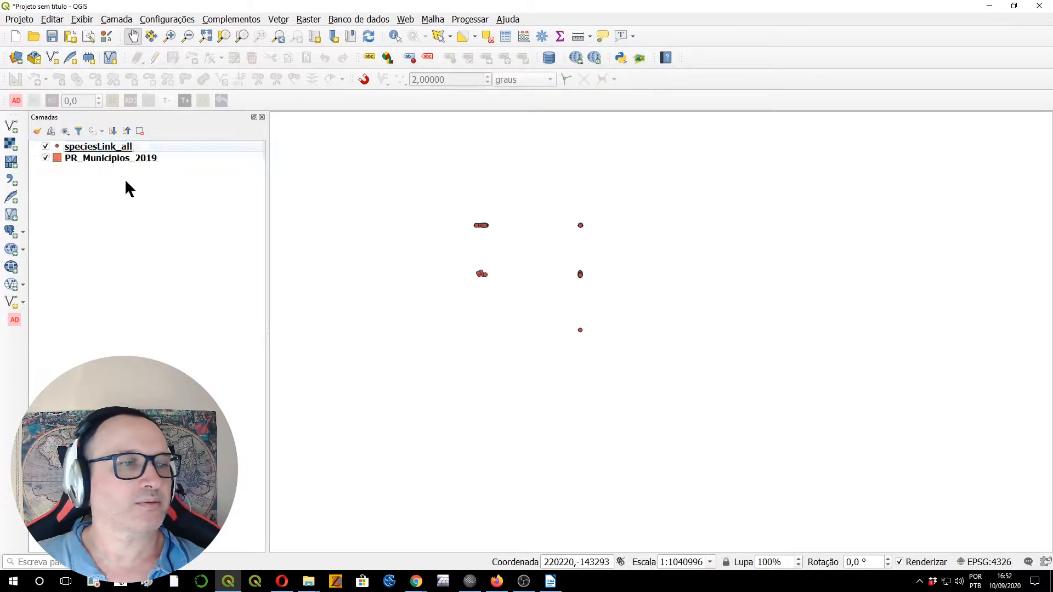
Zoom the map to the extent of speciesLink_all, and after that to the extent of PR_Municipios_2019
{"action": "left_click", "coordinate": [104, 151]}
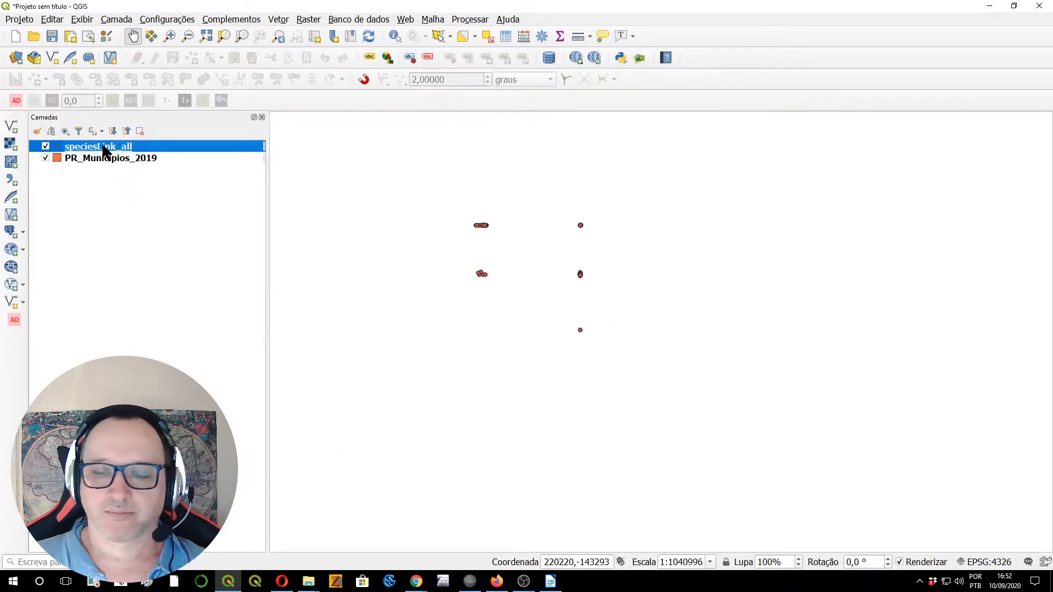
{"action": "right_click", "coordinate": [104, 151]}
{"action": "left_click", "coordinate": [118, 154]}
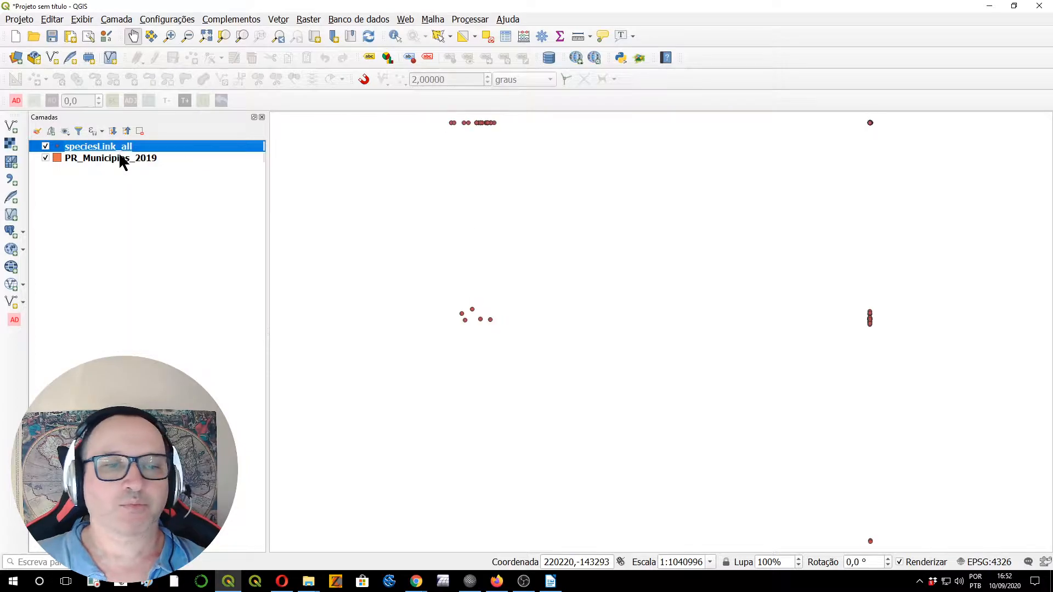
{"action": "left_click", "coordinate": [93, 158]}
{"action": "right_click", "coordinate": [104, 159]}
{"action": "left_click", "coordinate": [120, 173]}
{"action": "scroll", "coordinate": [639, 317], "scroll_direction": "down", "scroll_amount": 1}
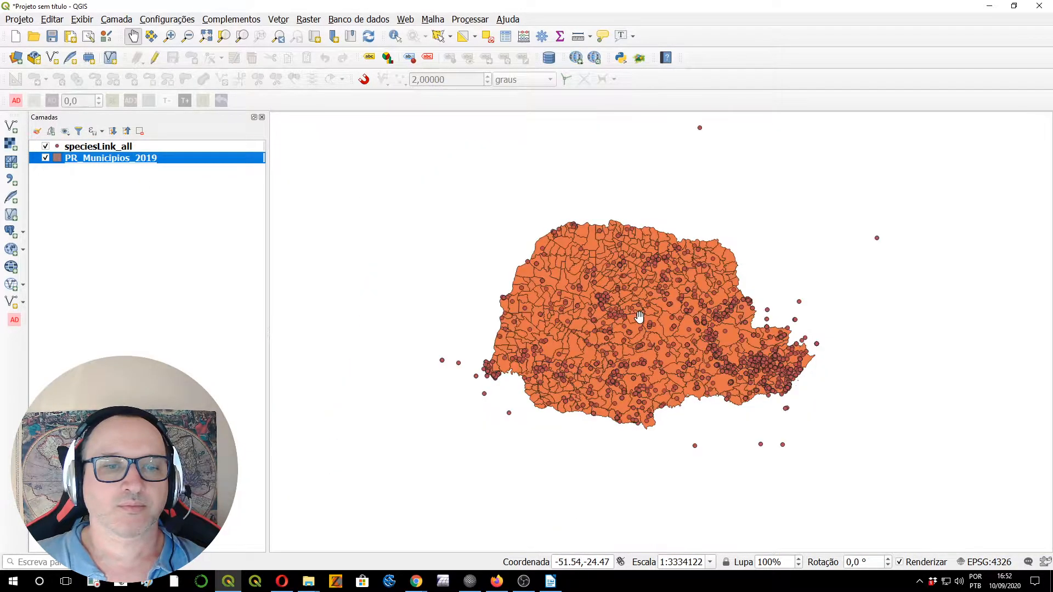
Examine how the species points are distributed outside Paraná and within its municipalities
{"action": "scroll", "coordinate": [691, 341], "scroll_direction": "down", "scroll_amount": 1}
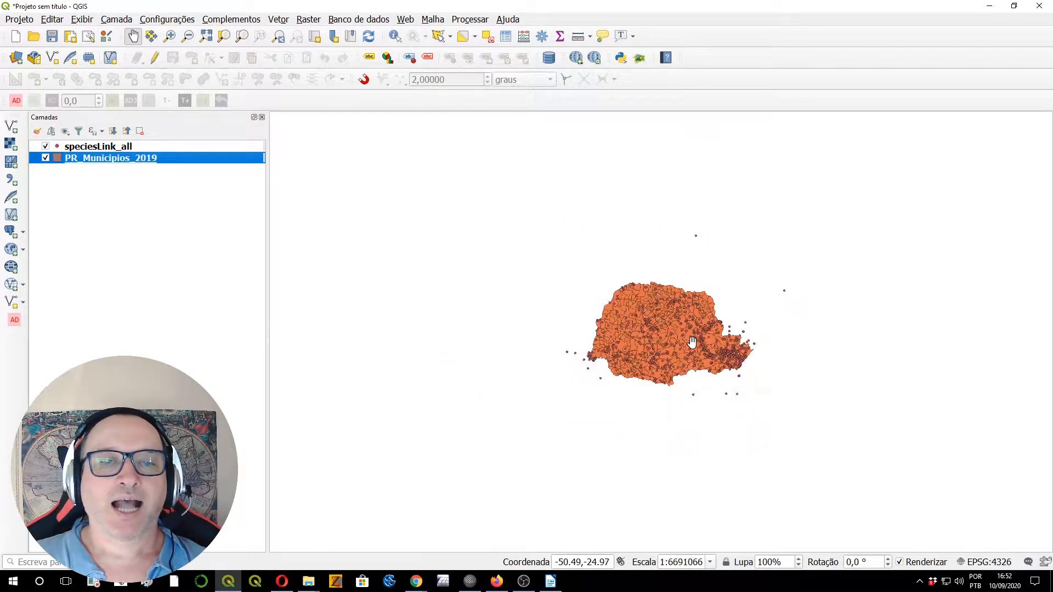
{"action": "scroll", "coordinate": [692, 342], "scroll_direction": "down", "scroll_amount": 3}
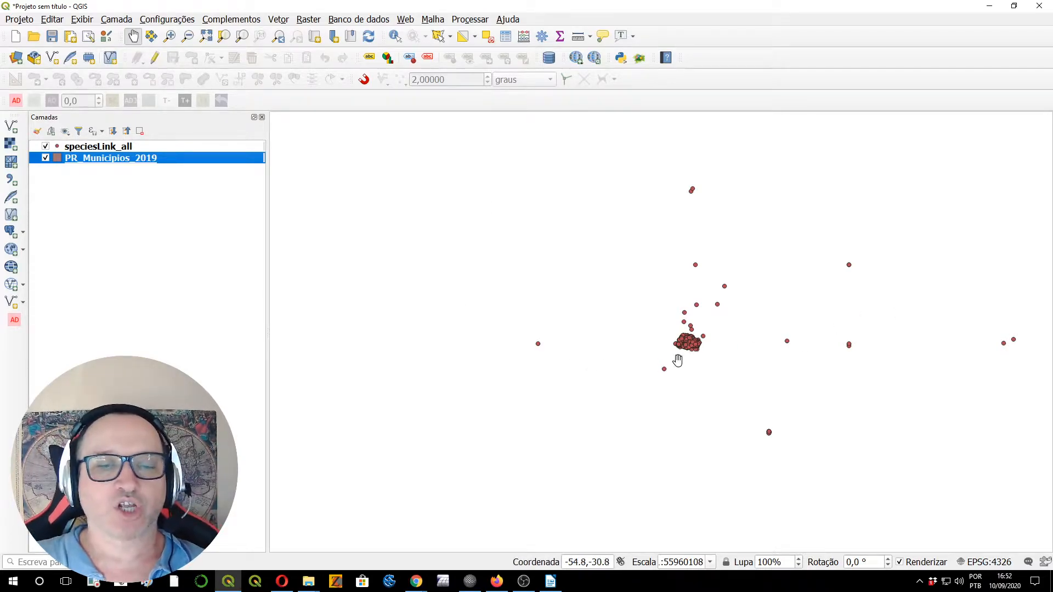
{"action": "scroll", "coordinate": [677, 358], "scroll_direction": "up", "scroll_amount": 3}
{"action": "scroll", "coordinate": [745, 224], "scroll_direction": "up", "scroll_amount": 1}
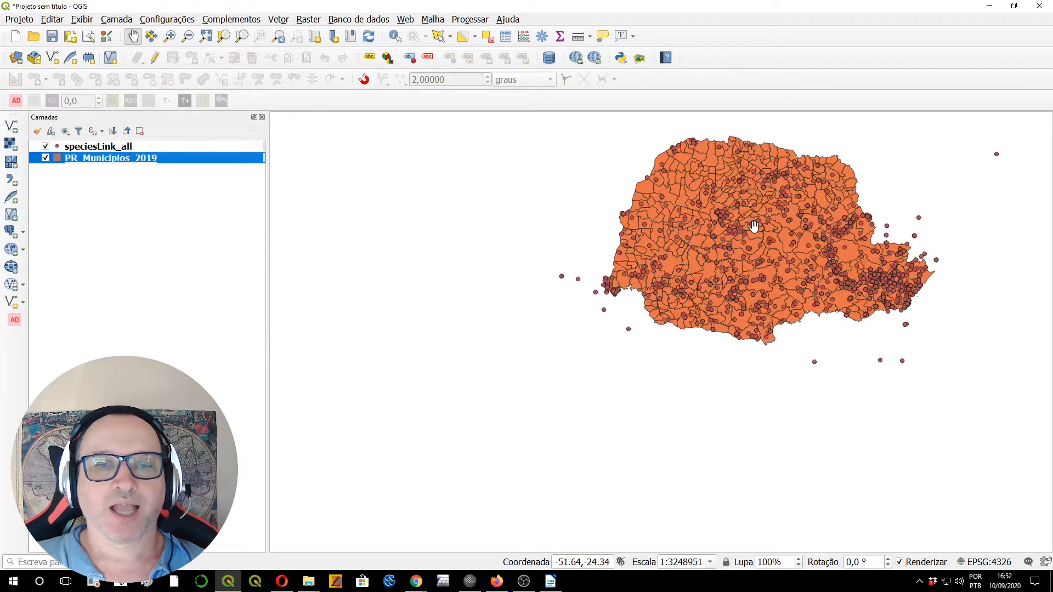
{"action": "left_click_drag", "start_coordinate": [752, 225], "coordinate": [607, 342]}
{"action": "scroll", "coordinate": [579, 378], "scroll_direction": "up", "scroll_amount": 1}
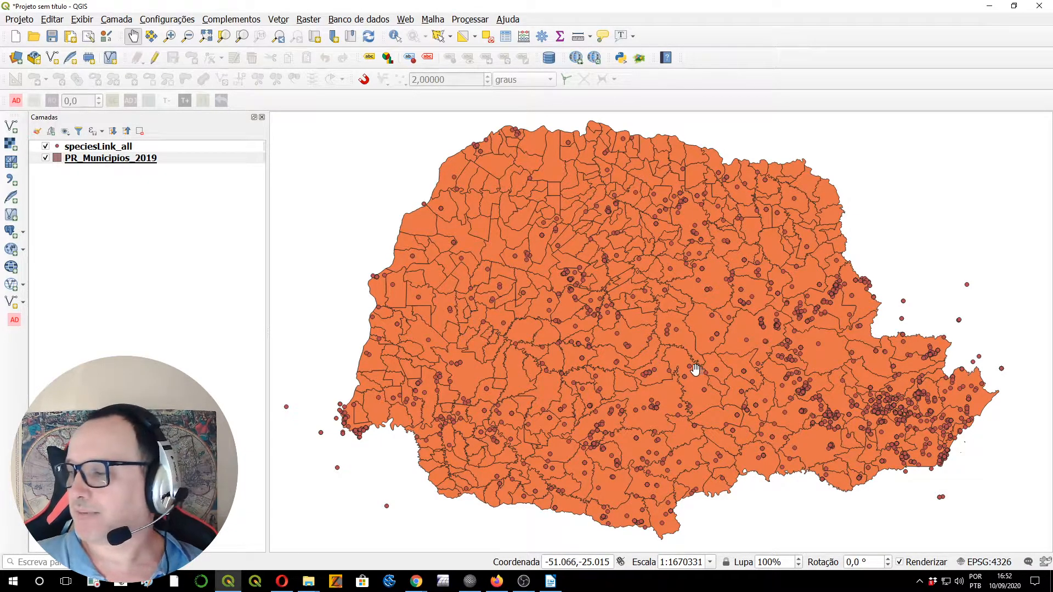
{"action": "scroll", "coordinate": [589, 317], "scroll_direction": "up", "scroll_amount": 1}
{"action": "scroll", "coordinate": [606, 307], "scroll_direction": "up", "scroll_amount": 1}
{"action": "scroll", "coordinate": [586, 305], "scroll_direction": "up", "scroll_amount": 1}
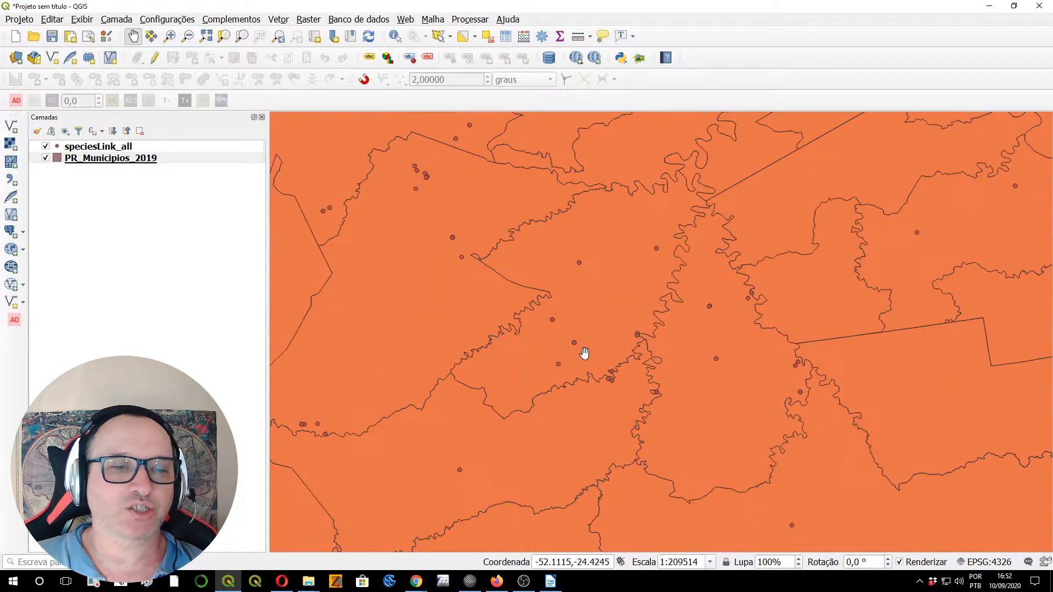
{"action": "scroll", "coordinate": [609, 369], "scroll_direction": "up", "scroll_amount": 1}
{"action": "scroll", "coordinate": [657, 298], "scroll_direction": "up", "scroll_amount": 2}
{"action": "scroll", "coordinate": [657, 298], "scroll_direction": "down", "scroll_amount": 3}
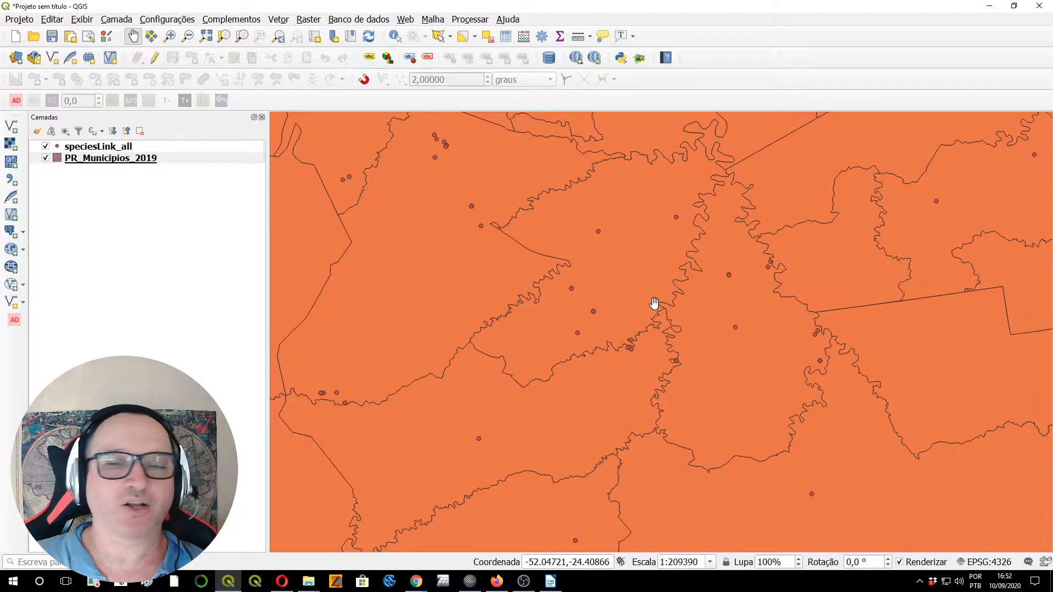
Check the coordinate reference systems of the PR_Municipios_2019 and speciesLink_all layers
{"action": "left_click", "coordinate": [77, 159]}
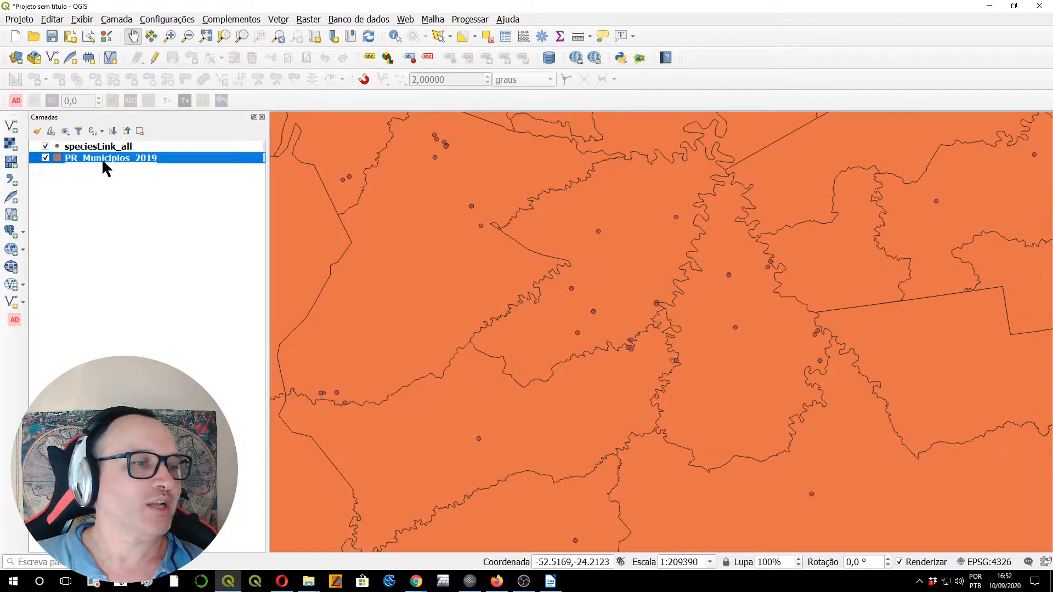
{"action": "double_click", "coordinate": [103, 162]}
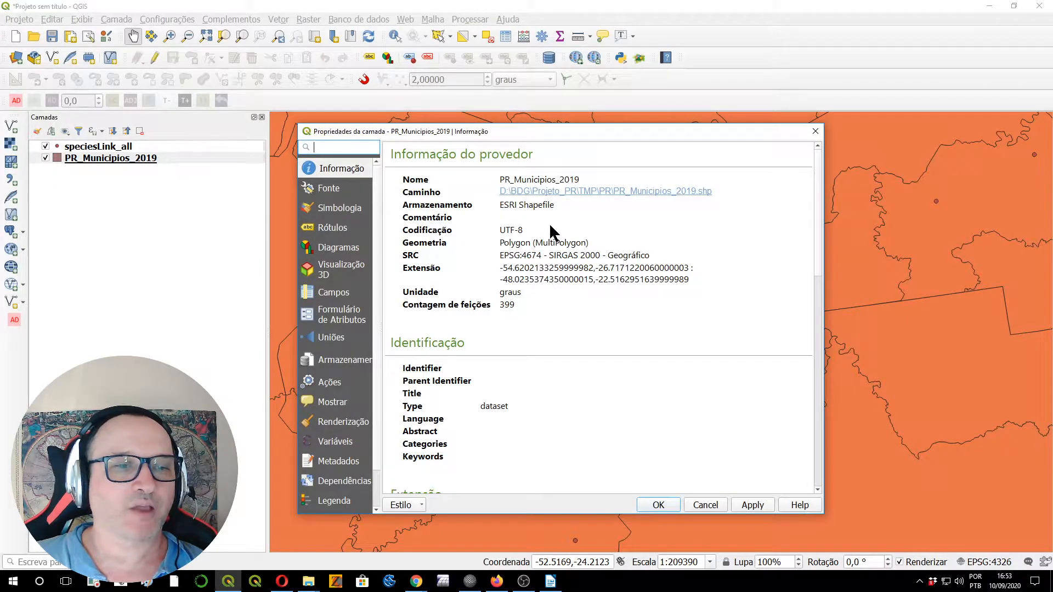
{"action": "left_click", "coordinate": [701, 502]}
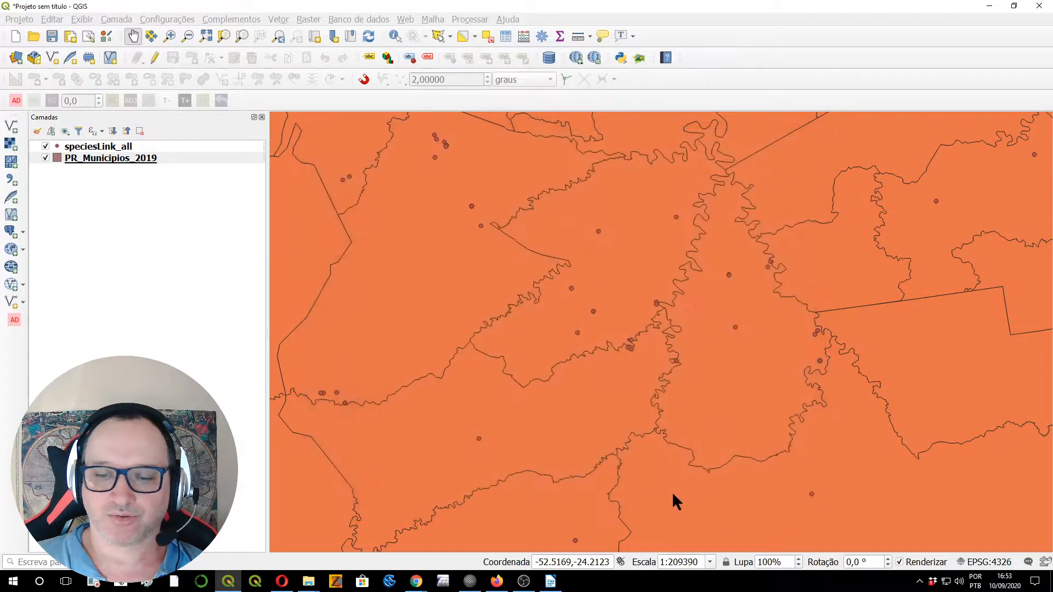
{"action": "left_click", "coordinate": [103, 147]}
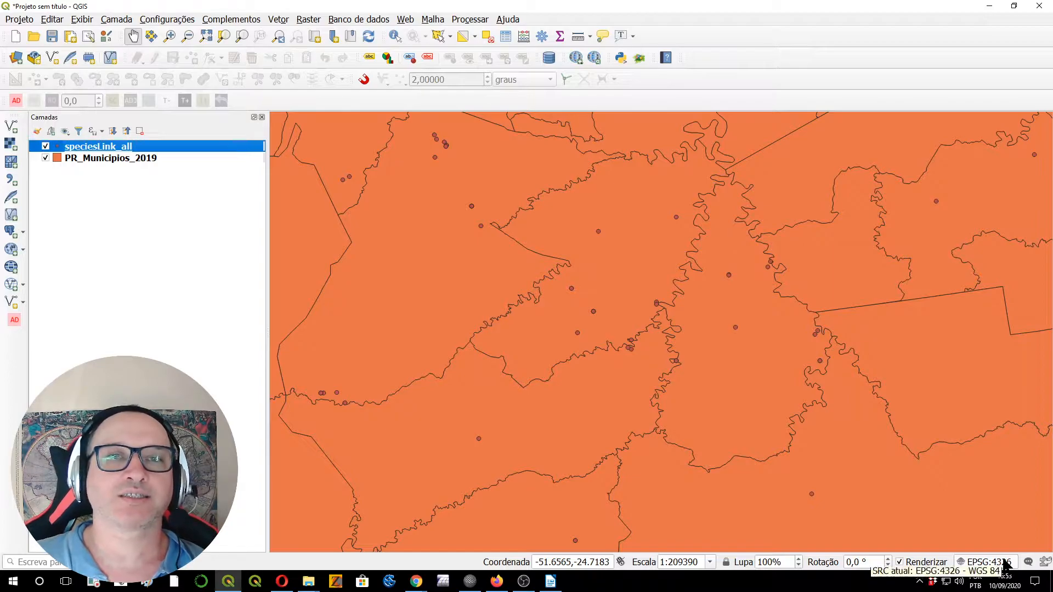
{"action": "mouse_move", "coordinate": [94, 148]}
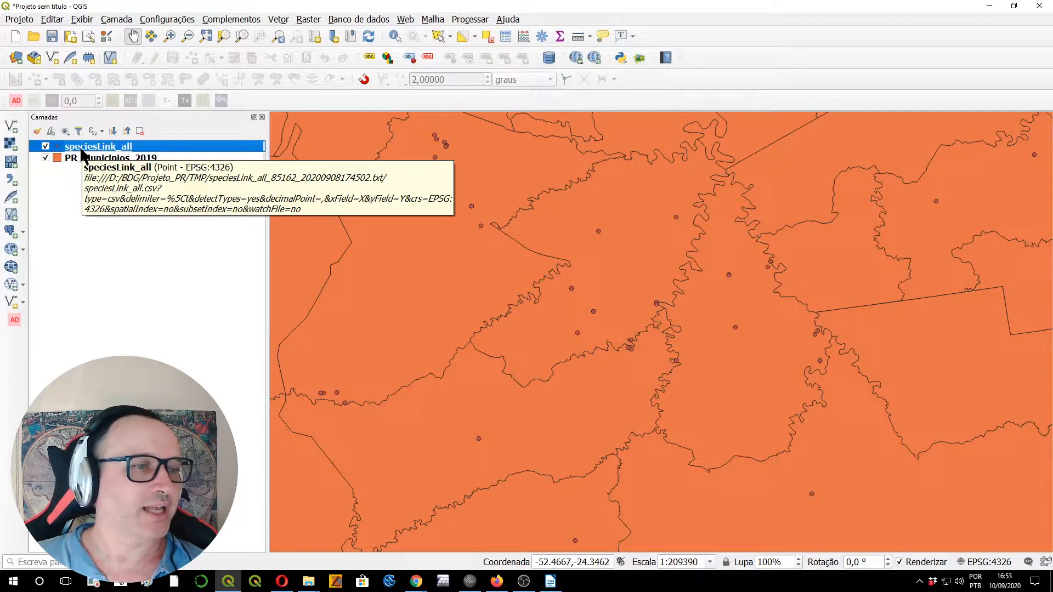
Start exporting the speciesLink_all layer to a new vector file in Shapefile format
{"action": "right_click", "coordinate": [81, 148]}
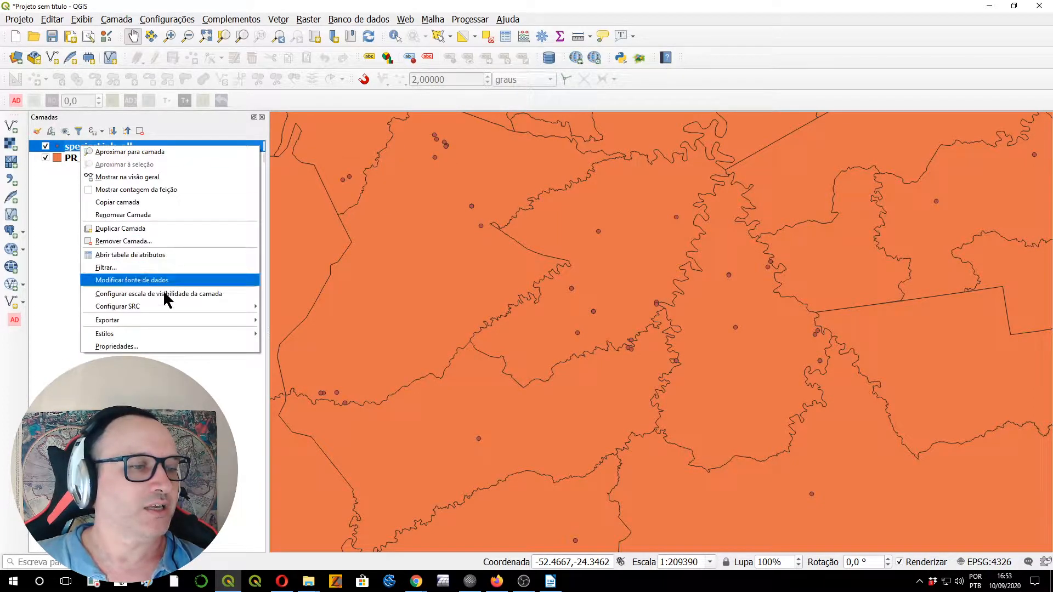
{"action": "mouse_move", "coordinate": [212, 321]}
{"action": "left_click", "coordinate": [301, 323]}
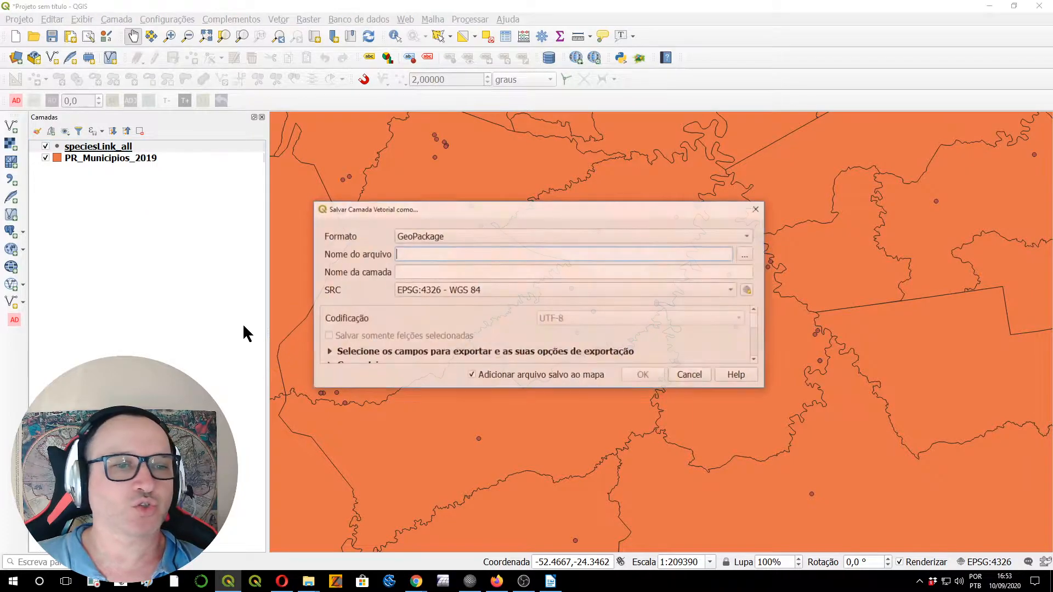
{"action": "left_click", "coordinate": [752, 234]}
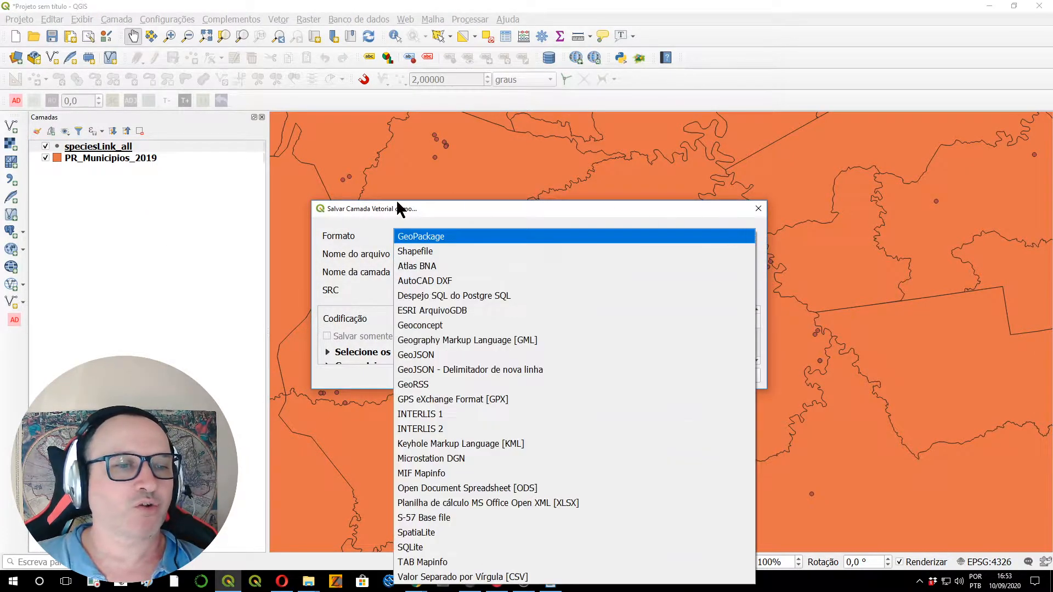
{"action": "left_click", "coordinate": [430, 245]}
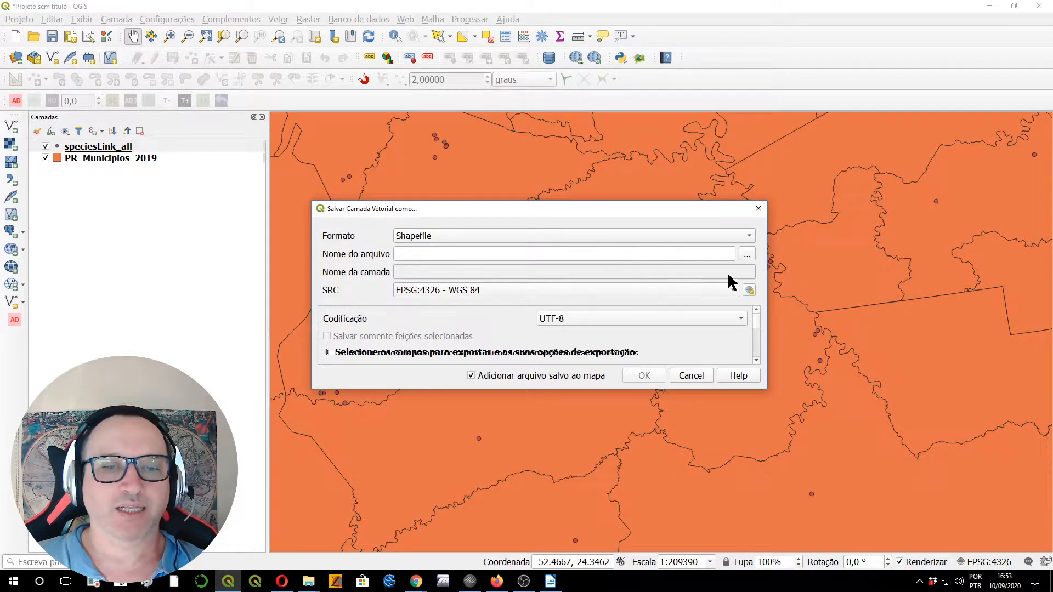
Set the export file to PR_Lista_vermelha_MMA in the speciesLink_all_85162_20200908174502.txt folder under Projeto_PR\TMP
{"action": "left_click", "coordinate": [747, 254]}
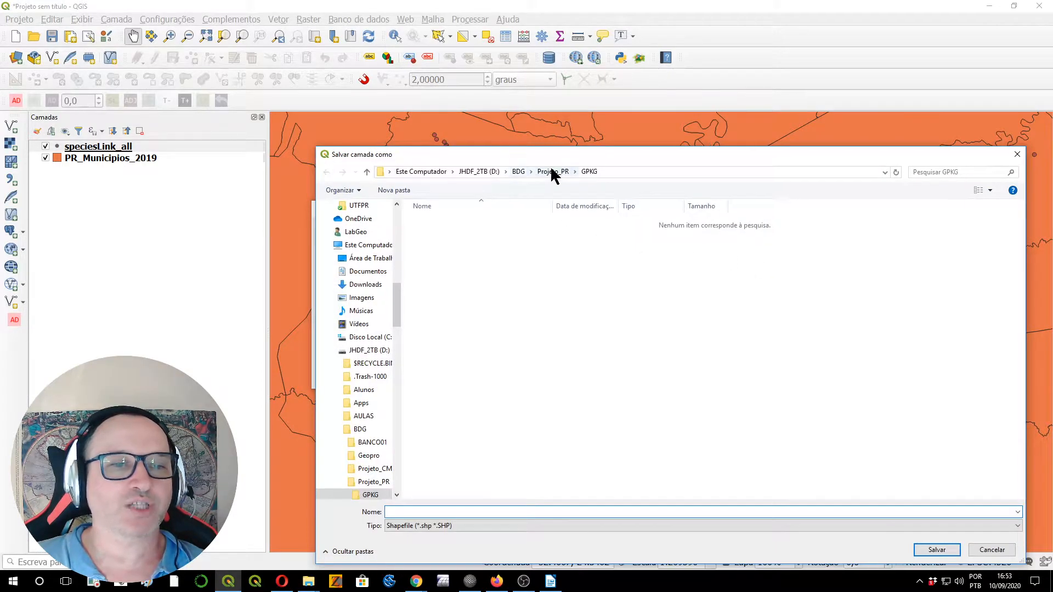
{"action": "left_click", "coordinate": [553, 174]}
{"action": "double_click", "coordinate": [427, 231]}
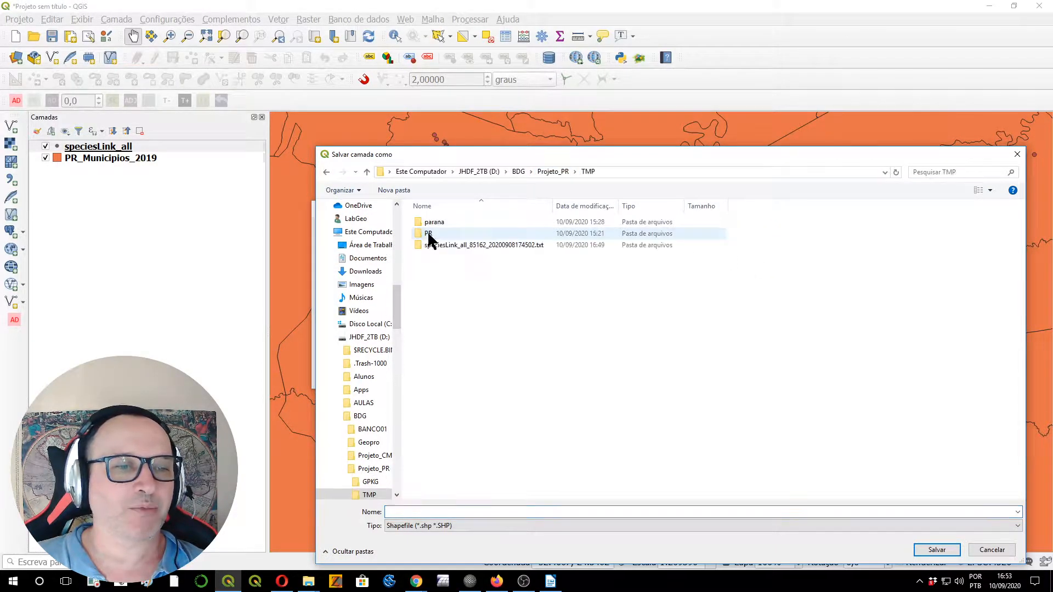
{"action": "double_click", "coordinate": [437, 245]}
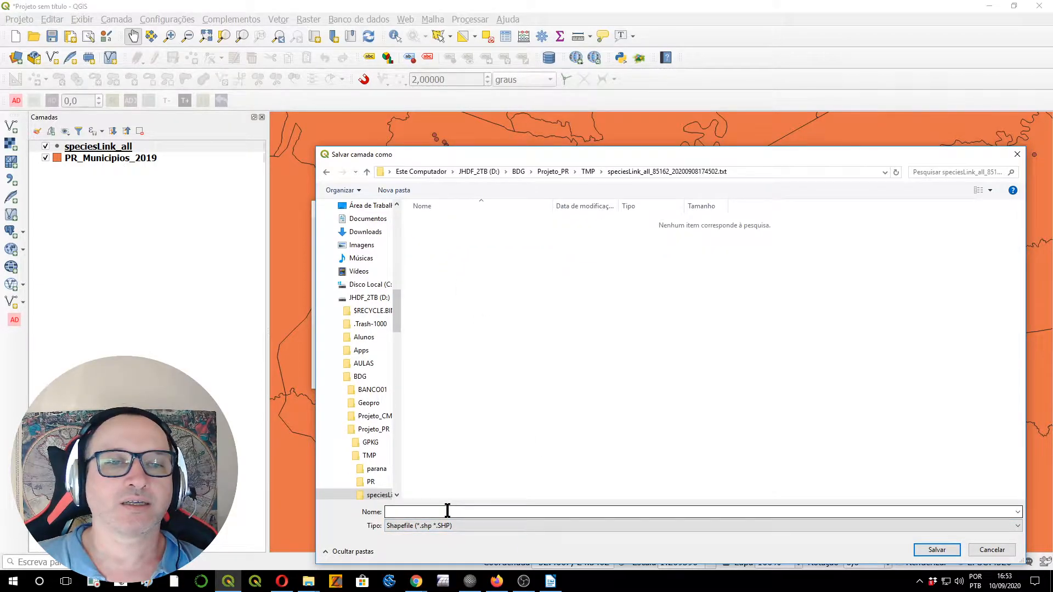
{"action": "left_click", "coordinate": [447, 511]}
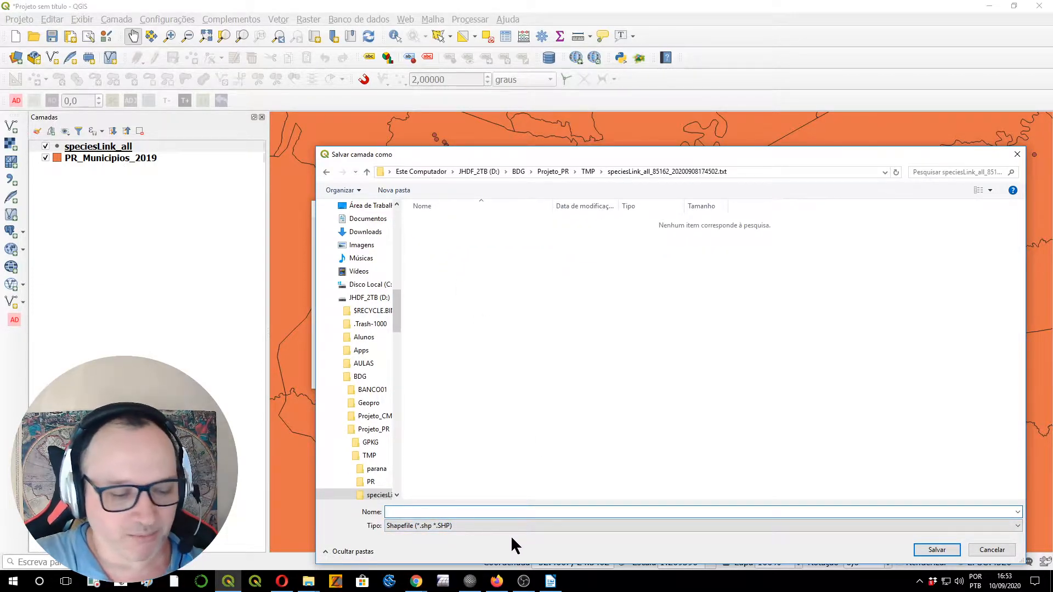
{"action": "type", "text": "PR_Lista_vermelha_MMA"}
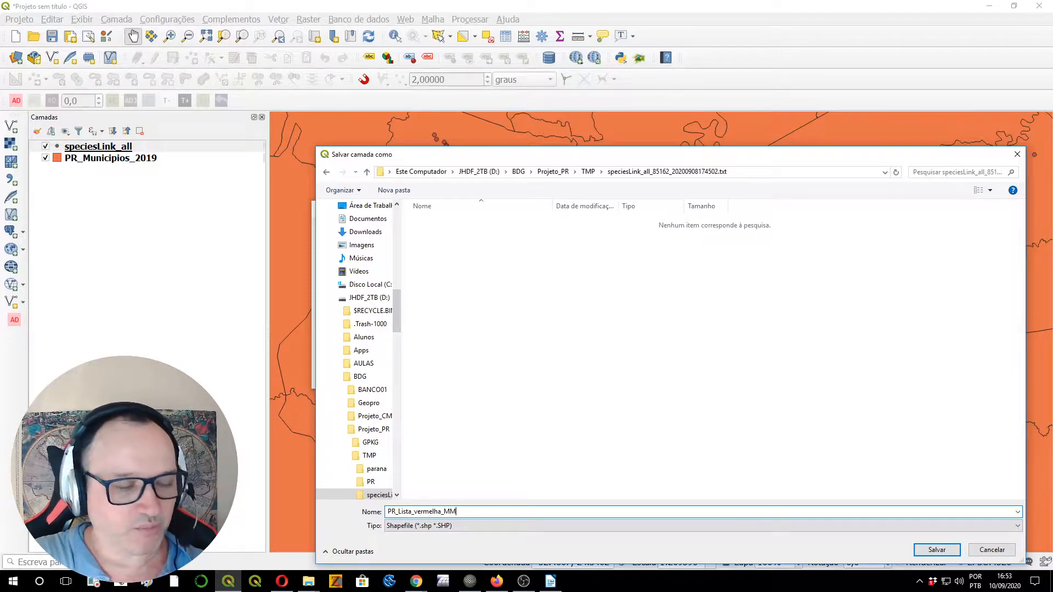
{"action": "left_click", "coordinate": [936, 549]}
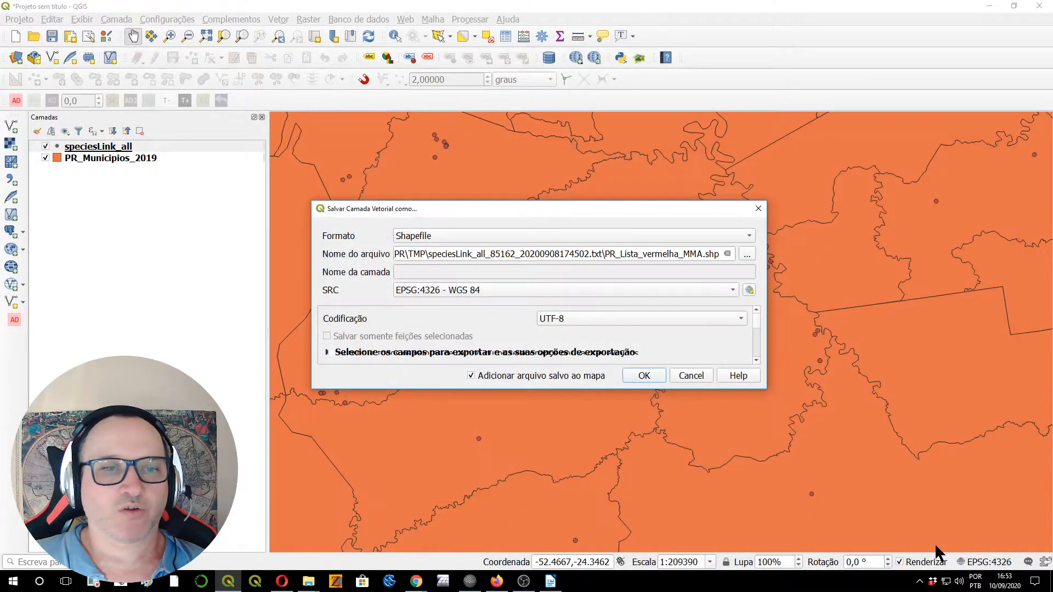
Choose EPSG:4674 - SIRGAS 2000 as the output coordinate system and export the layer
{"action": "left_click", "coordinate": [428, 296]}
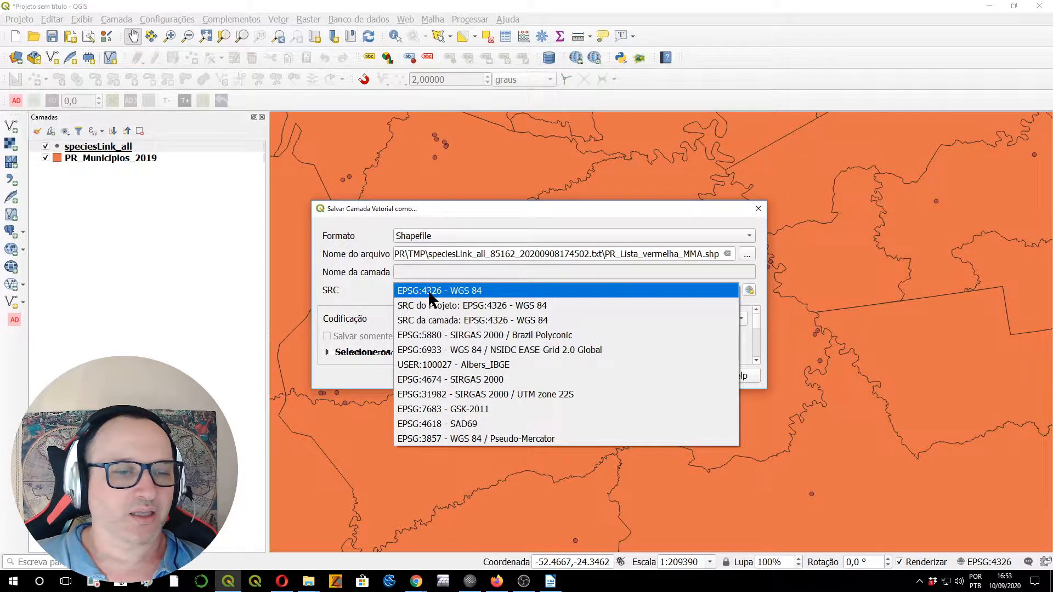
{"action": "left_click", "coordinate": [449, 379]}
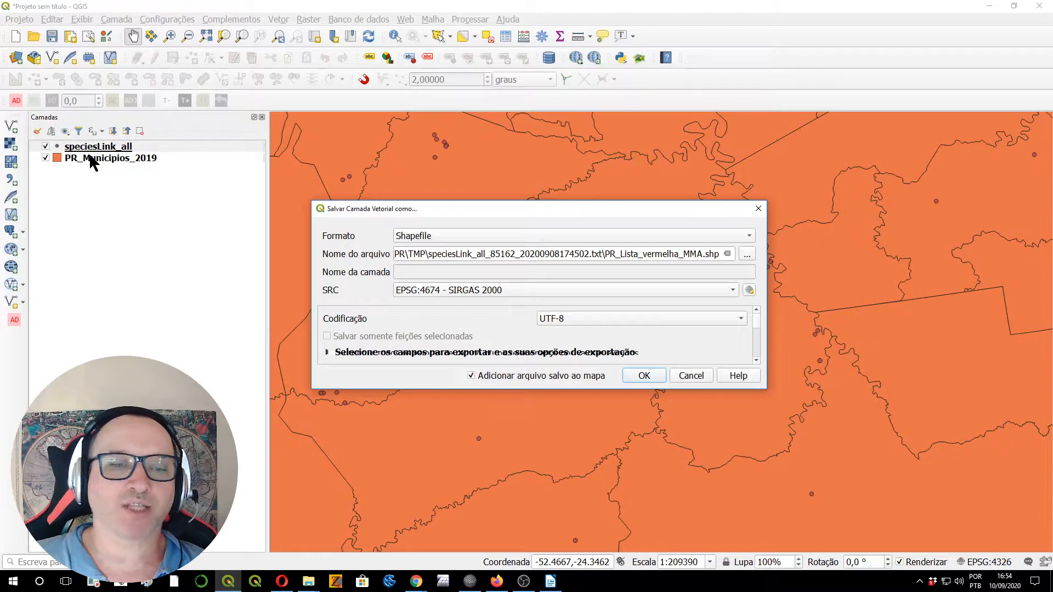
{"action": "left_click", "coordinate": [642, 376]}
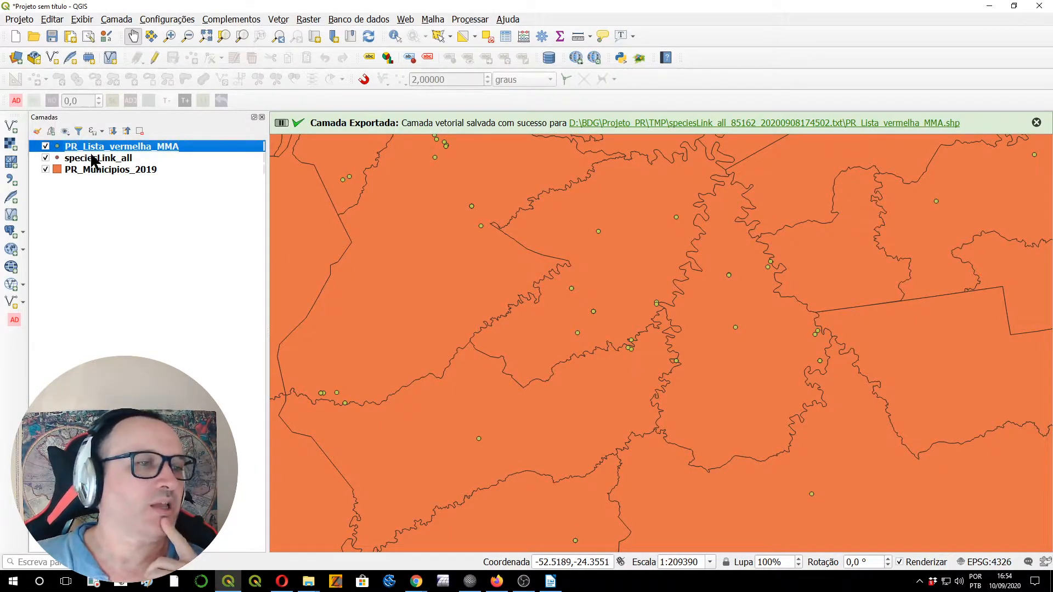
Remove the original speciesLink_all layer from the project
{"action": "left_click", "coordinate": [93, 160]}
{"action": "right_click", "coordinate": [92, 160]}
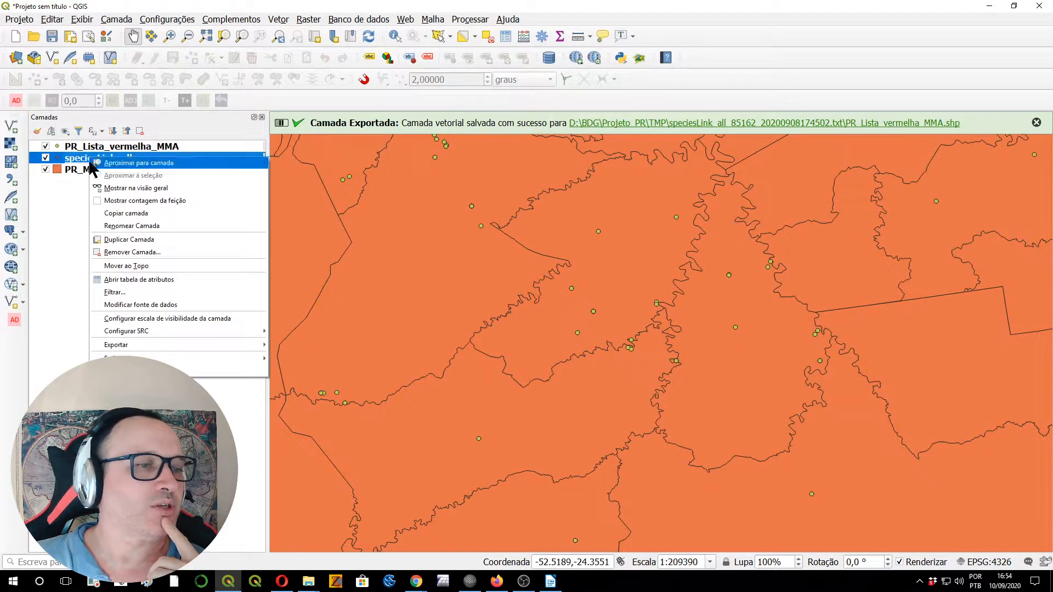
{"action": "left_click", "coordinate": [148, 252]}
{"action": "left_click", "coordinate": [544, 302]}
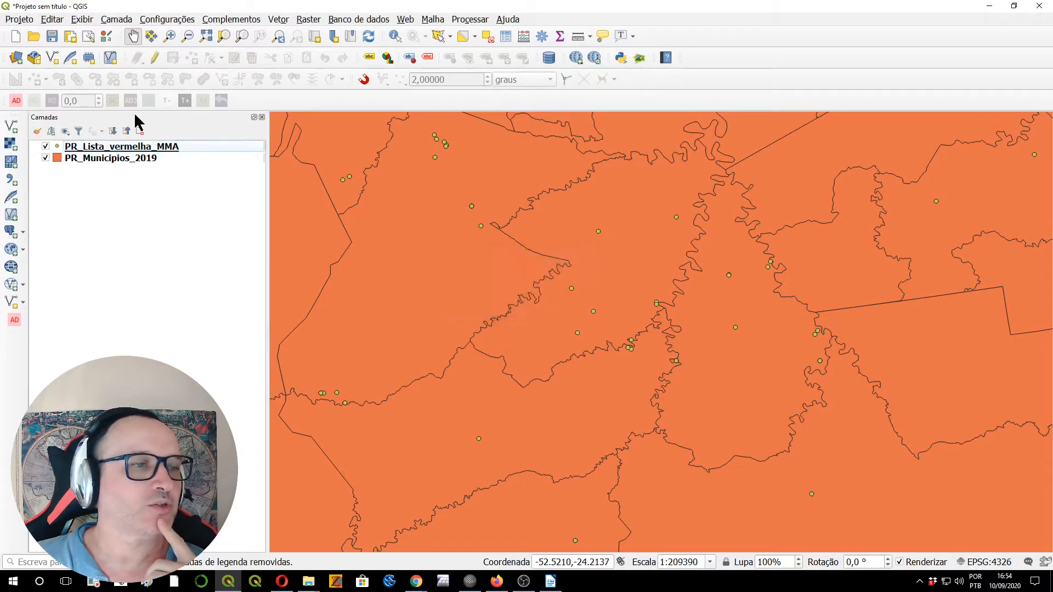
Set the project's coordinate reference system to SIRGAS 2000 (EPSG:4674)
{"action": "left_click", "coordinate": [136, 158]}
{"action": "left_click", "coordinate": [134, 148]}
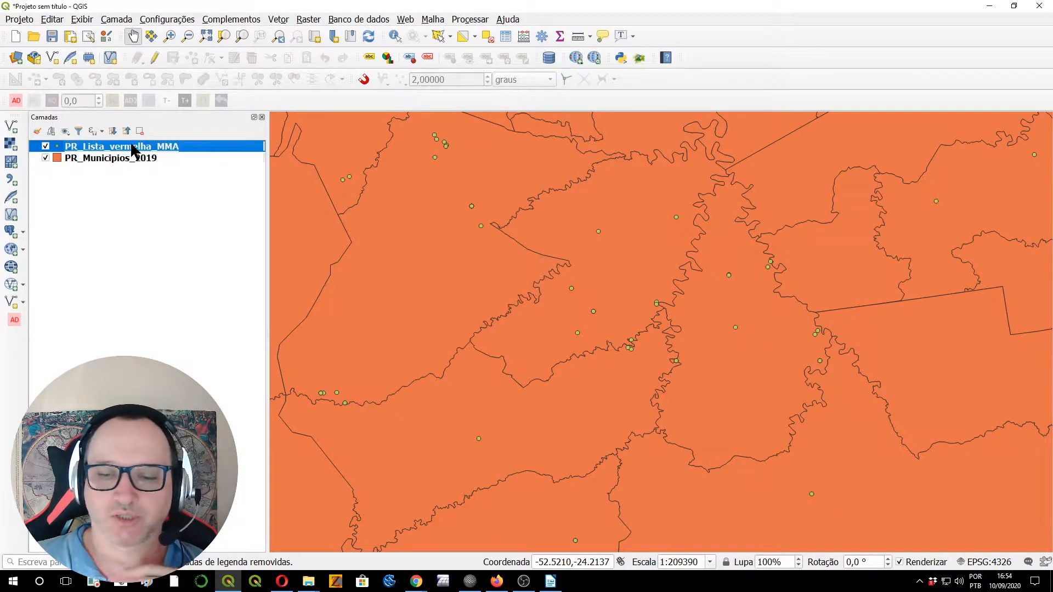
{"action": "left_click", "coordinate": [997, 560]}
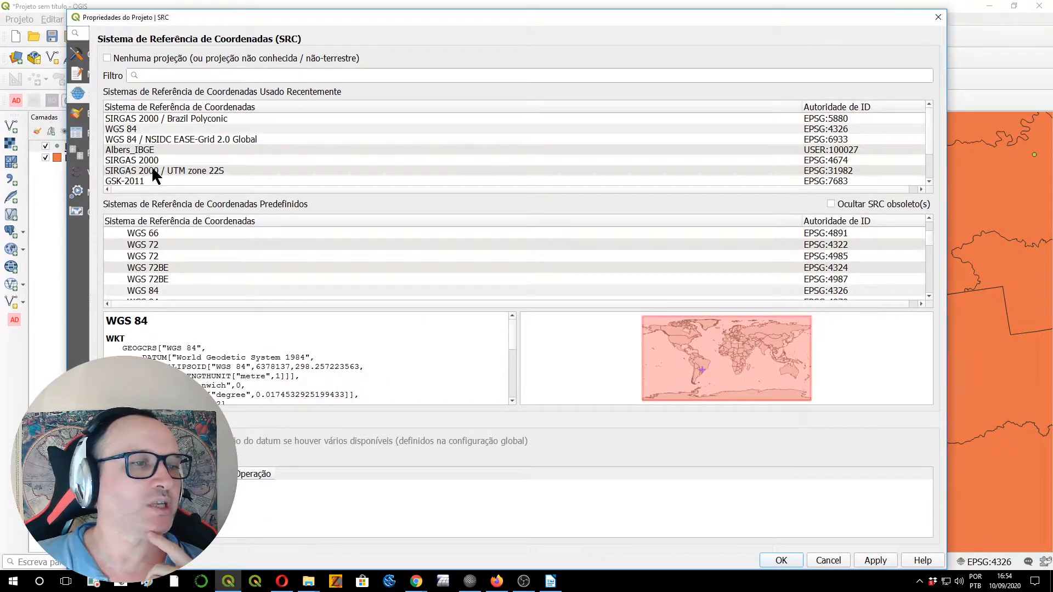
{"action": "left_click", "coordinate": [220, 75]}
{"action": "type", "text": "4674"}
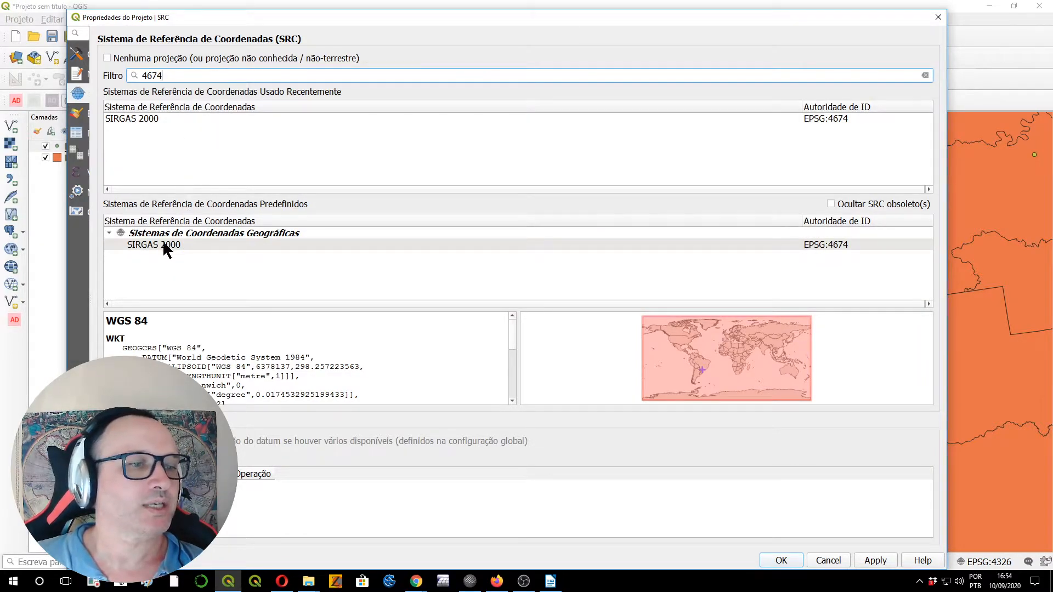
{"action": "left_click", "coordinate": [163, 247]}
{"action": "left_click", "coordinate": [781, 560]}
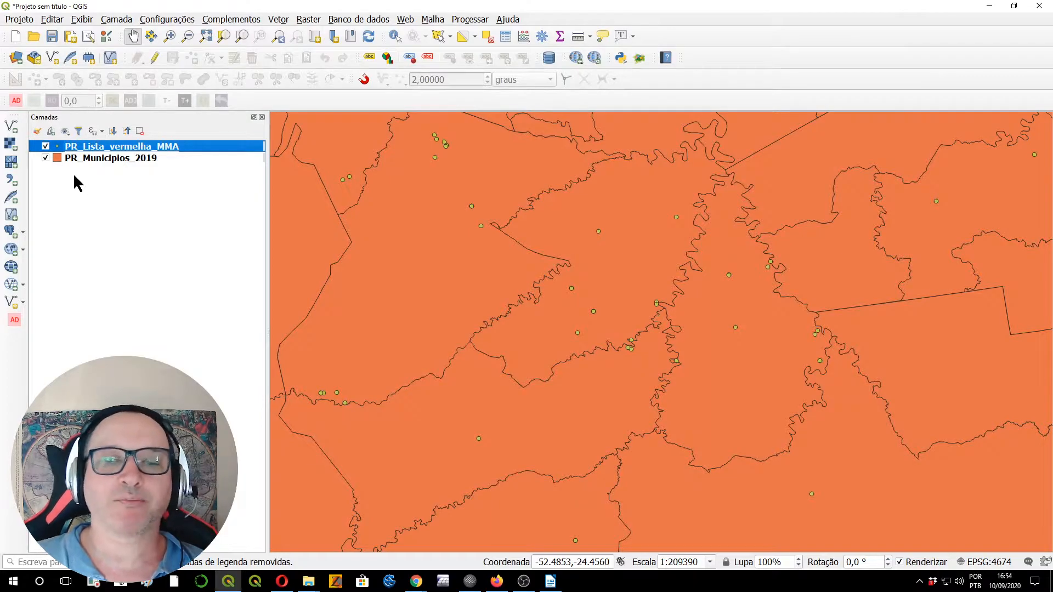
Show more of the state on the map and make PR_Municipios_2019 the active layer
{"action": "scroll", "coordinate": [701, 264], "scroll_direction": "down", "scroll_amount": 1}
{"action": "scroll", "coordinate": [701, 263], "scroll_direction": "down", "scroll_amount": 1}
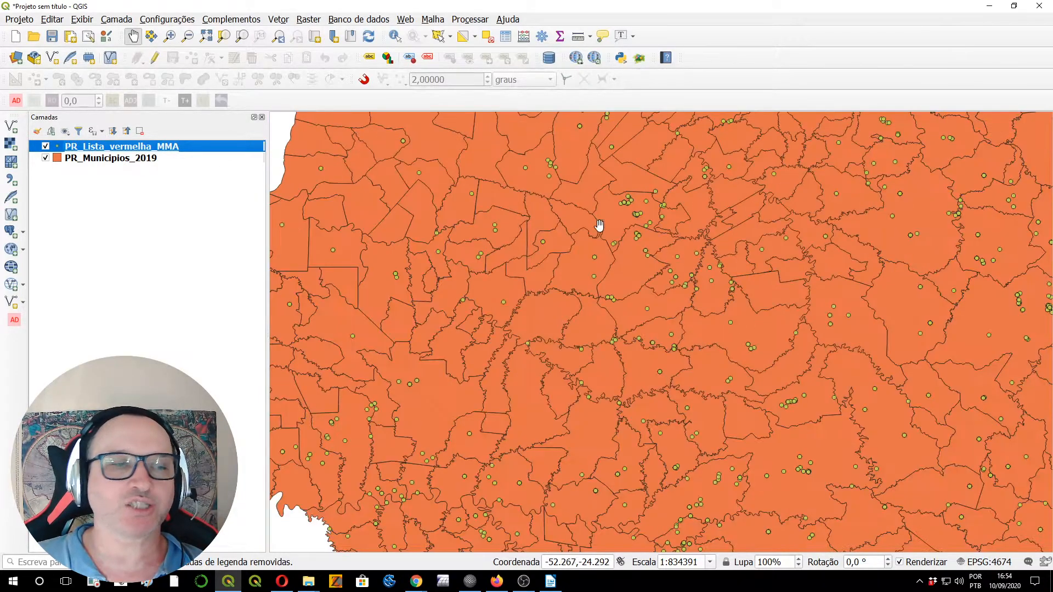
{"action": "left_click", "coordinate": [116, 158]}
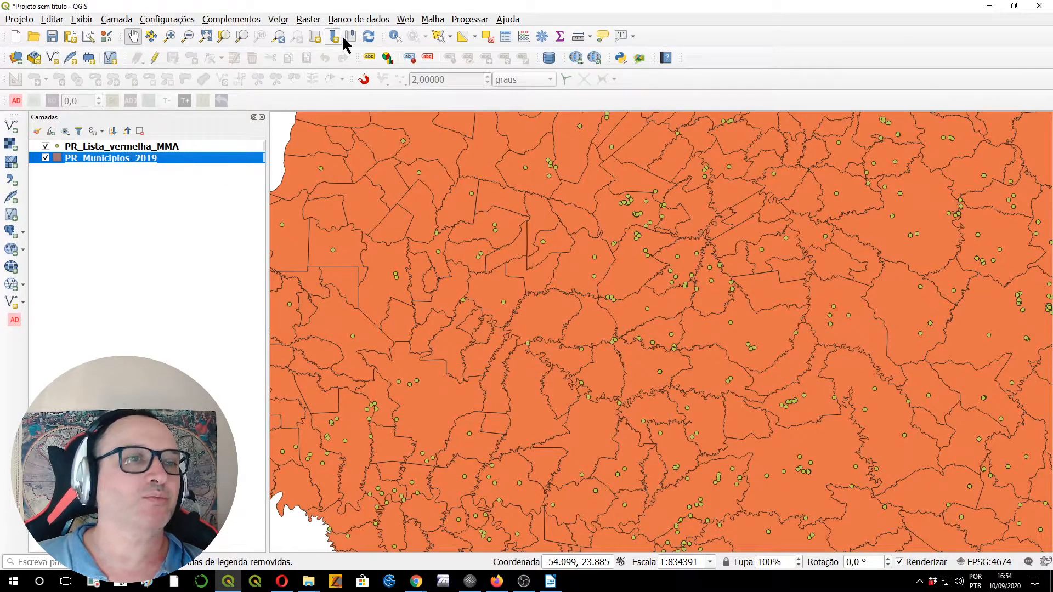
{"action": "left_click", "coordinate": [278, 20]}
{"action": "mouse_move", "coordinate": [320, 66]}
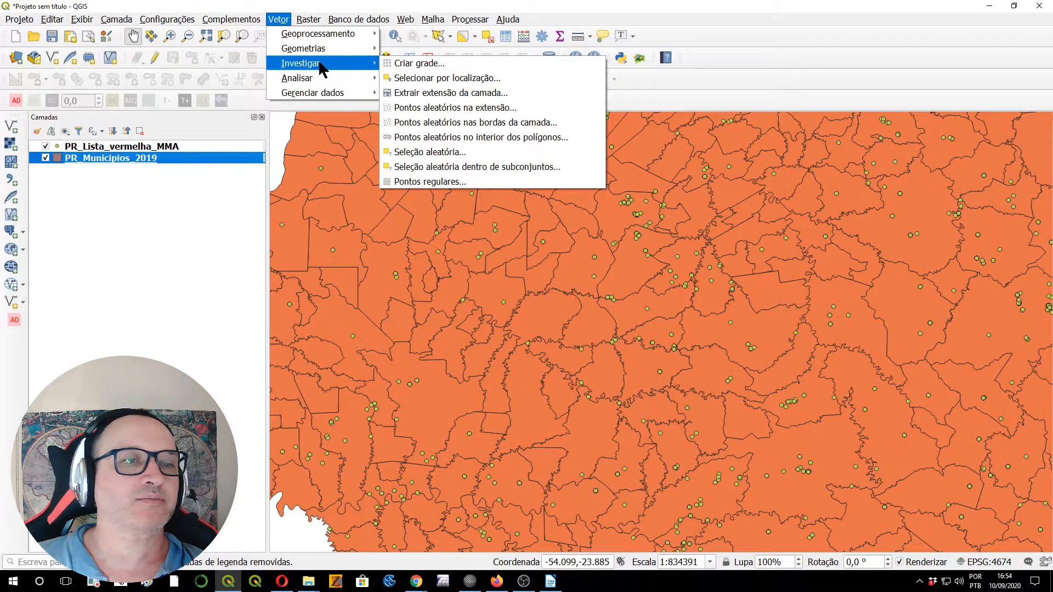
{"action": "mouse_move", "coordinate": [341, 80]}
{"action": "mouse_move", "coordinate": [342, 98]}
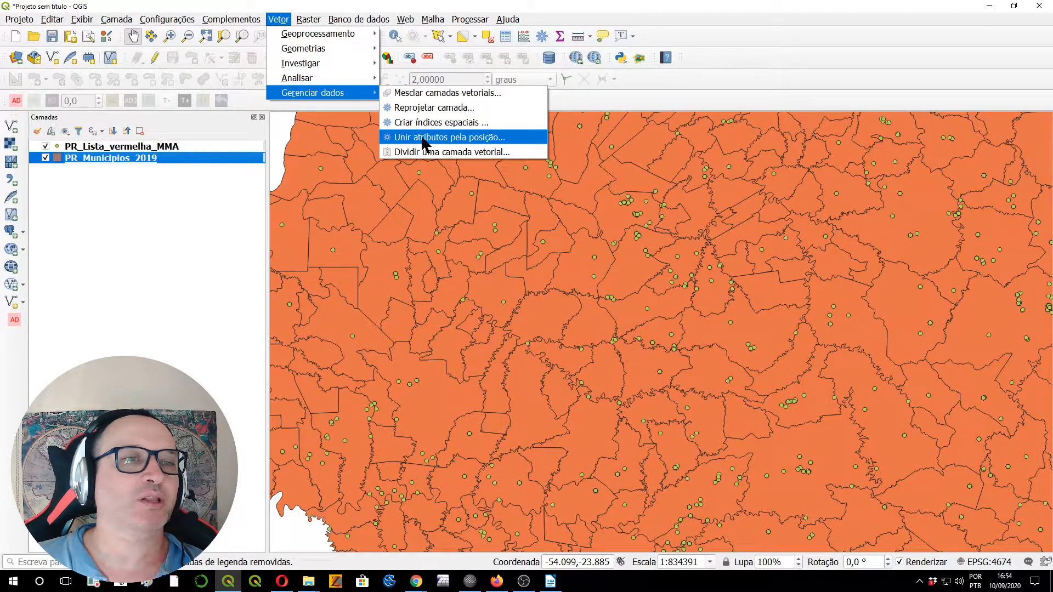
{"action": "left_click", "coordinate": [429, 20]}
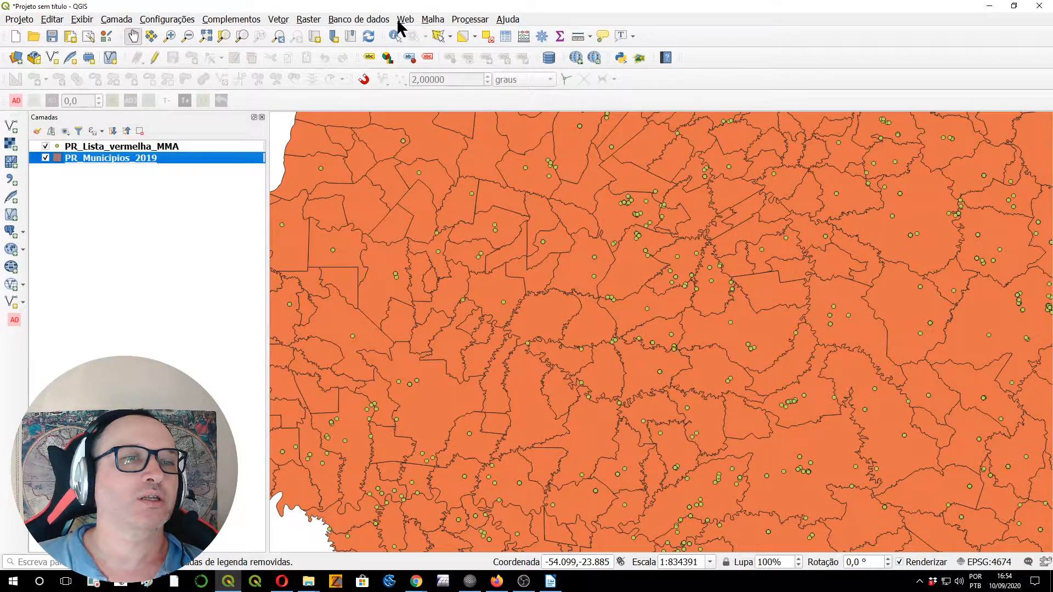
Search the processing tools for "unir" and open Unir atributos pela localização (sumário)
{"action": "left_click", "coordinate": [470, 20]}
{"action": "left_click", "coordinate": [476, 31]}
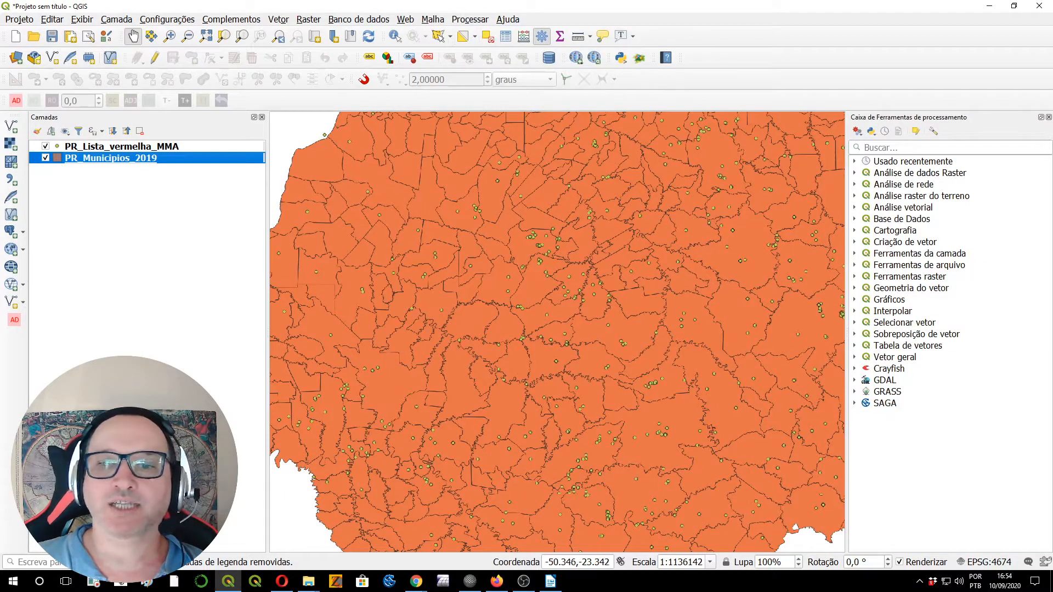
{"action": "left_click", "coordinate": [960, 147]}
{"action": "type", "text": "unir"}
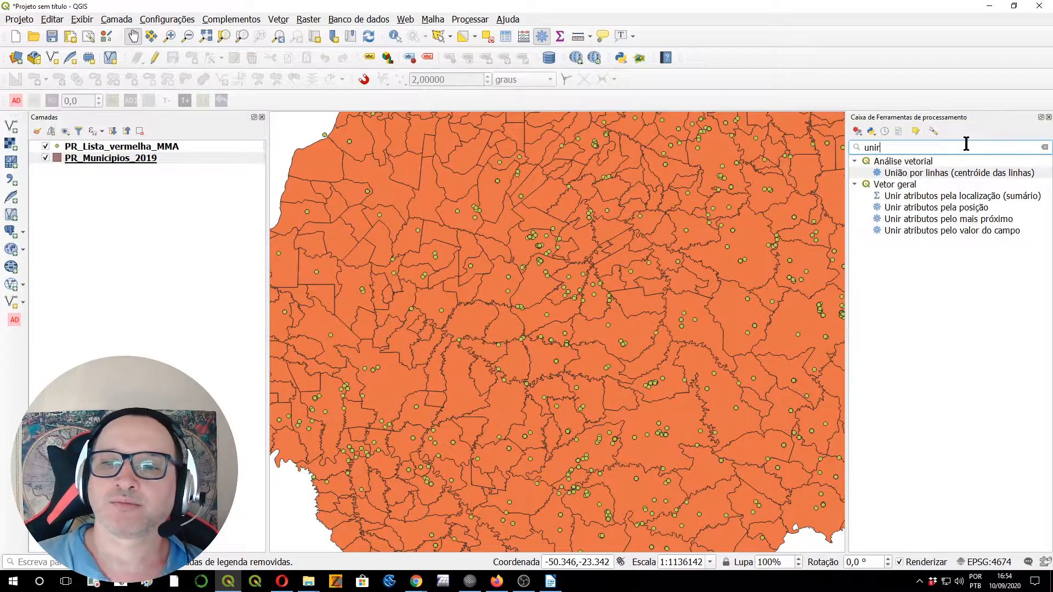
{"action": "left_click", "coordinate": [957, 196]}
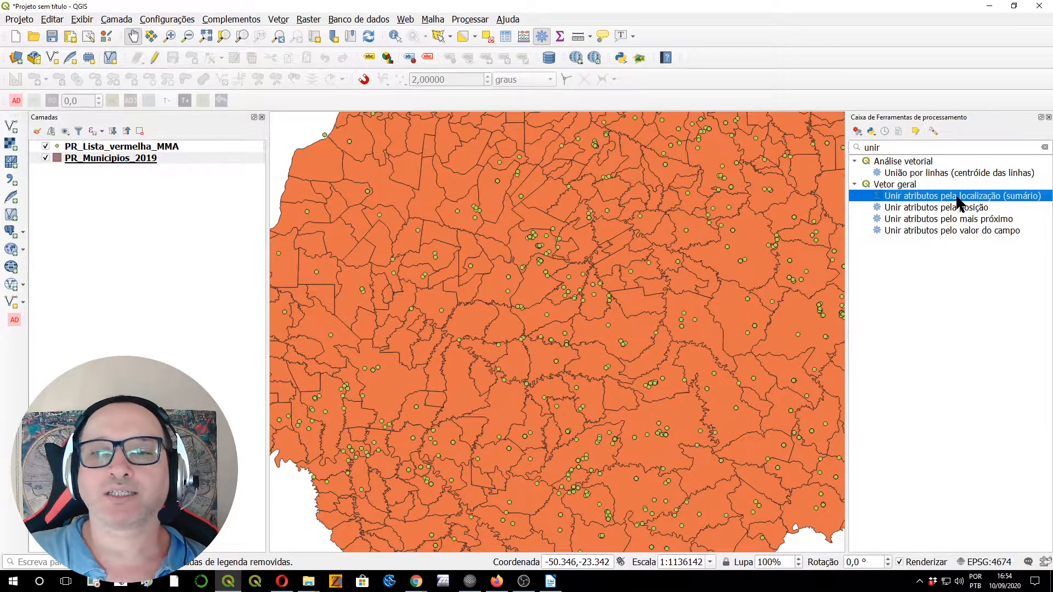
{"action": "double_click", "coordinate": [957, 199]}
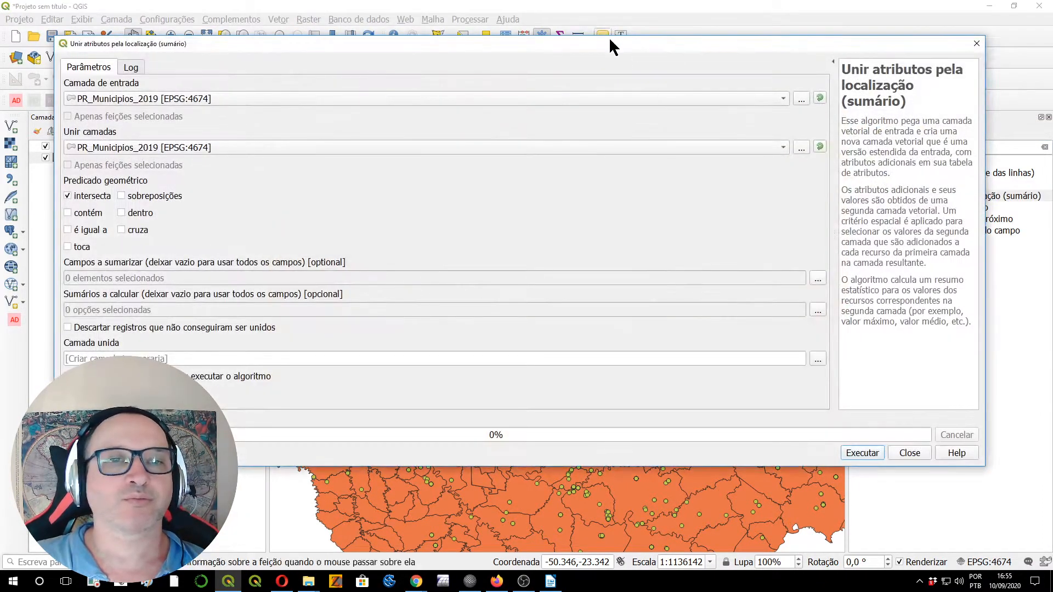
Set the join layer to PR_Lista_vermelha_MMA and add the contém, sobreposições and dentro predicates alongside intersecta
{"action": "left_click_drag", "start_coordinate": [659, 38], "coordinate": [669, 61]}
{"action": "left_click_drag", "start_coordinate": [997, 108], "coordinate": [950, 104]}
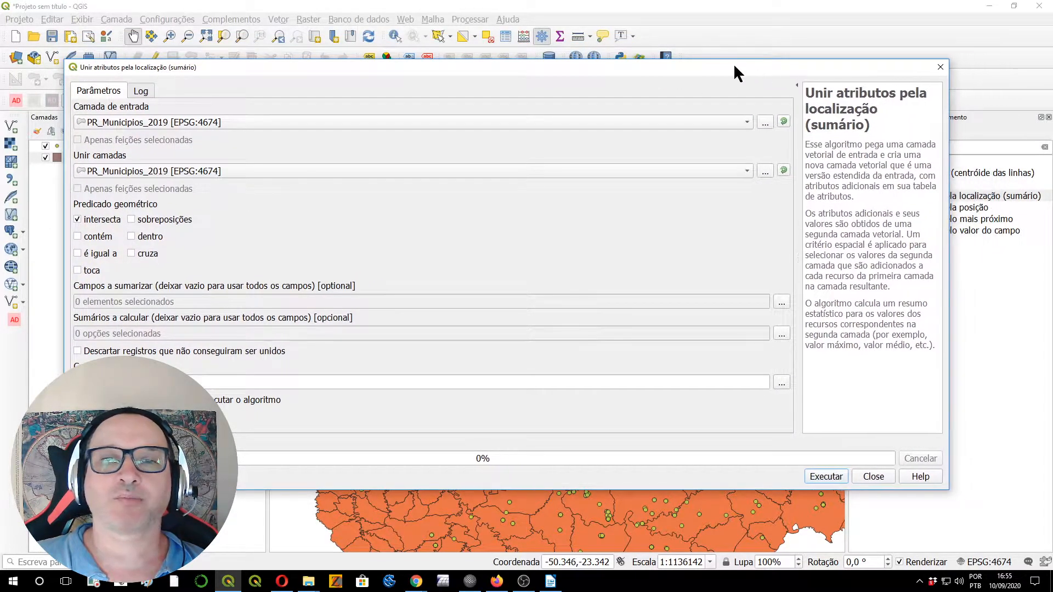
{"action": "left_click_drag", "start_coordinate": [728, 70], "coordinate": [809, 81]}
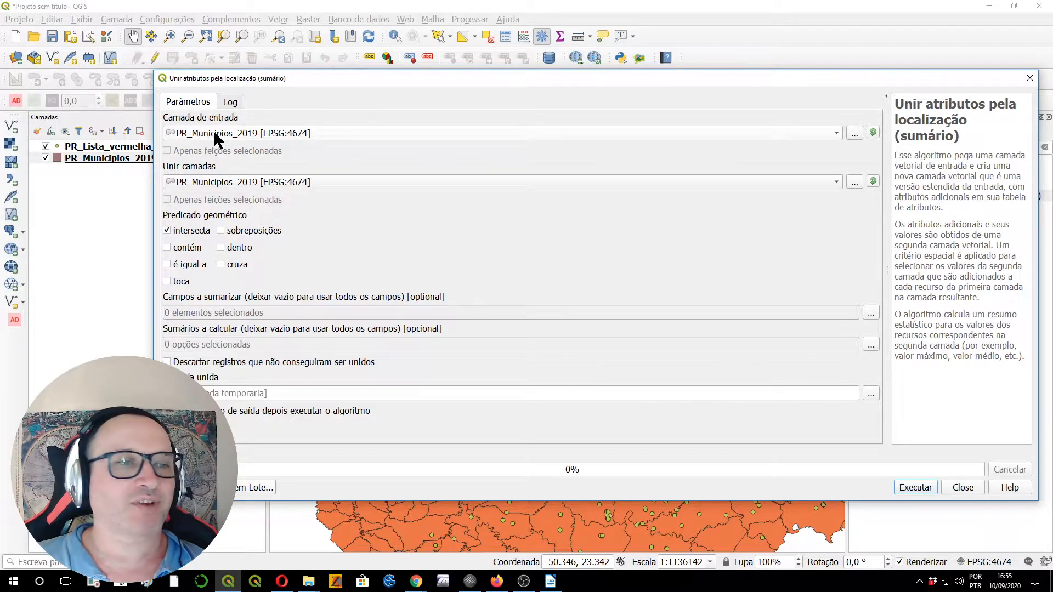
{"action": "left_click", "coordinate": [220, 184]}
{"action": "left_click", "coordinate": [219, 169]}
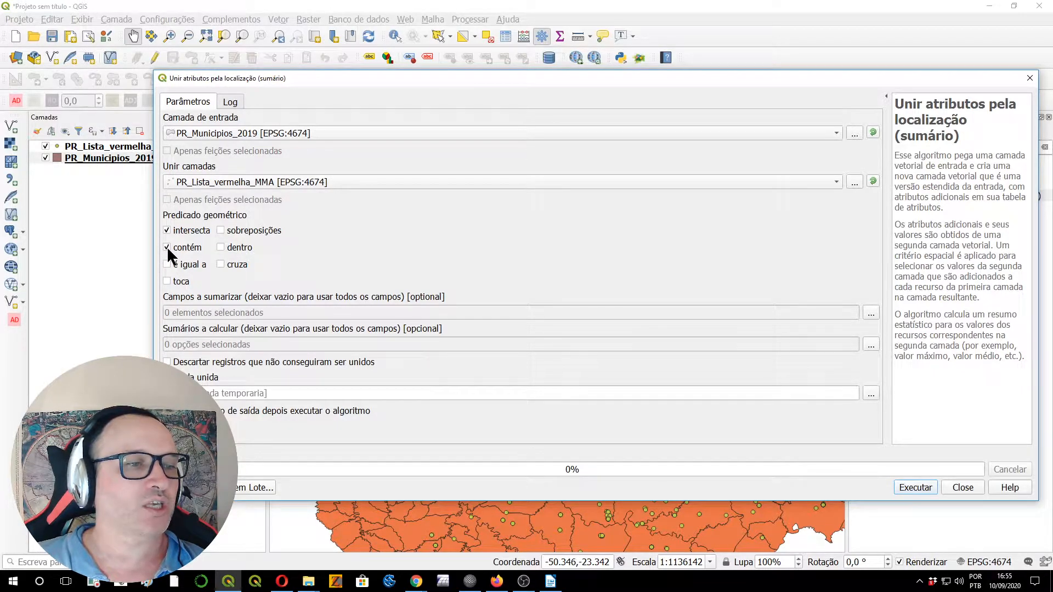
{"action": "left_click", "coordinate": [220, 231]}
{"action": "left_click", "coordinate": [220, 247]}
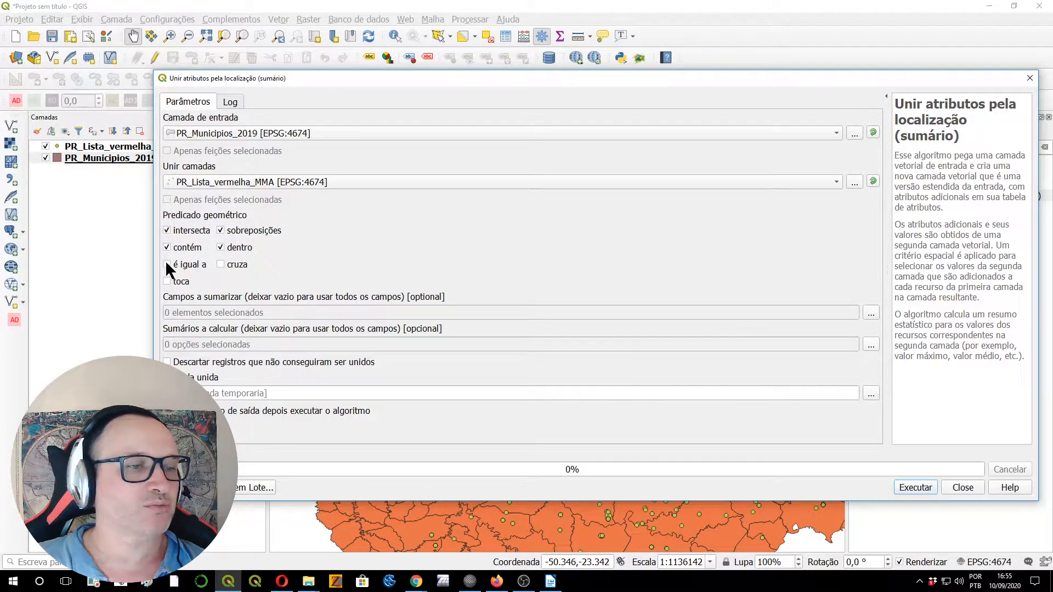
Look through the fields available for summarizing and close the join tool without running it
{"action": "left_click", "coordinate": [871, 313]}
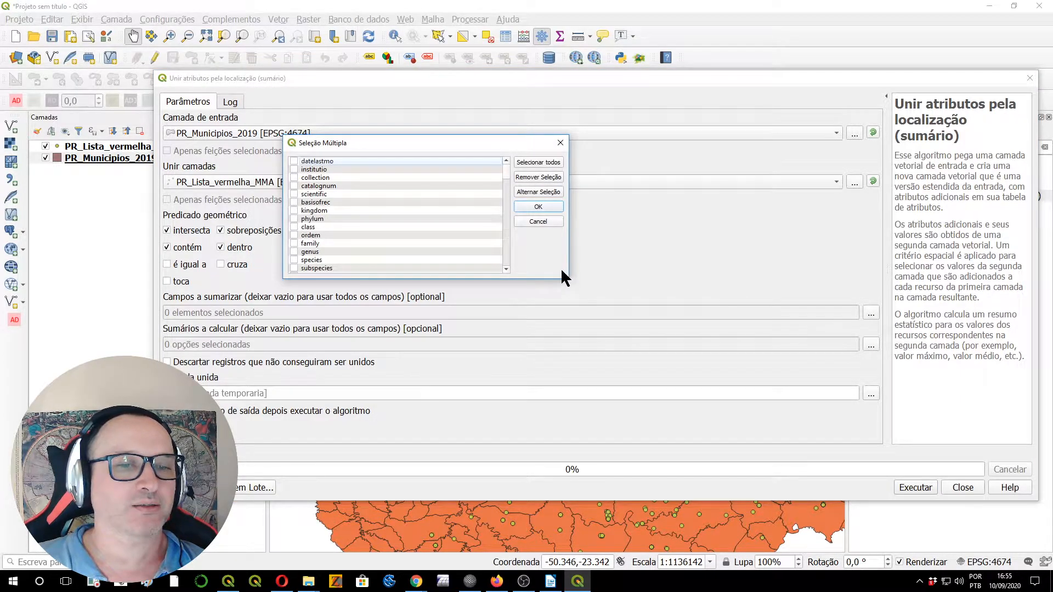
{"action": "scroll", "coordinate": [506, 170], "scroll_direction": "down", "scroll_amount": 15}
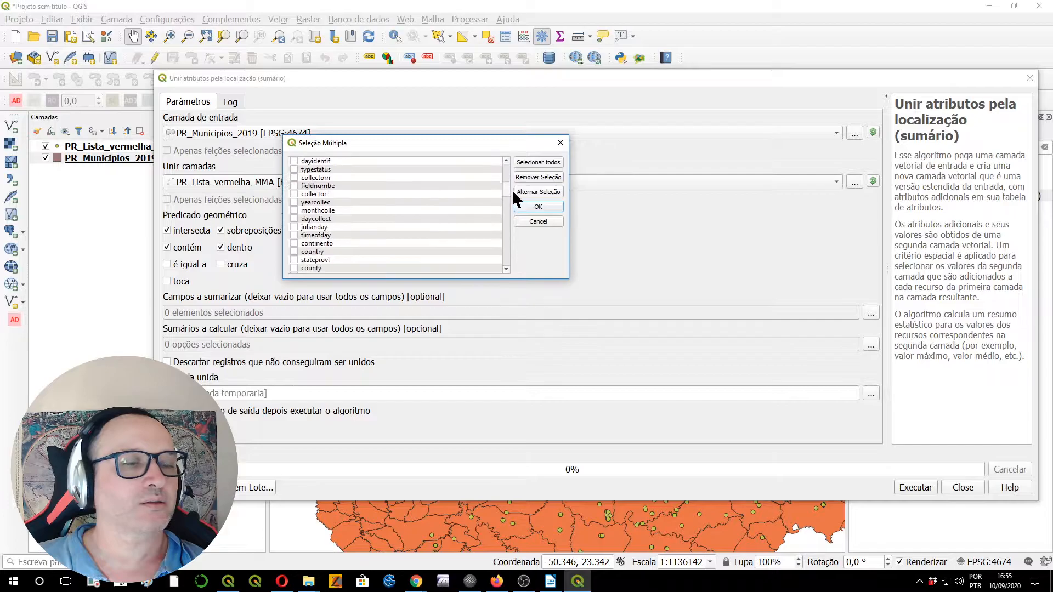
{"action": "left_click_drag", "start_coordinate": [520, 280], "coordinate": [515, 154]}
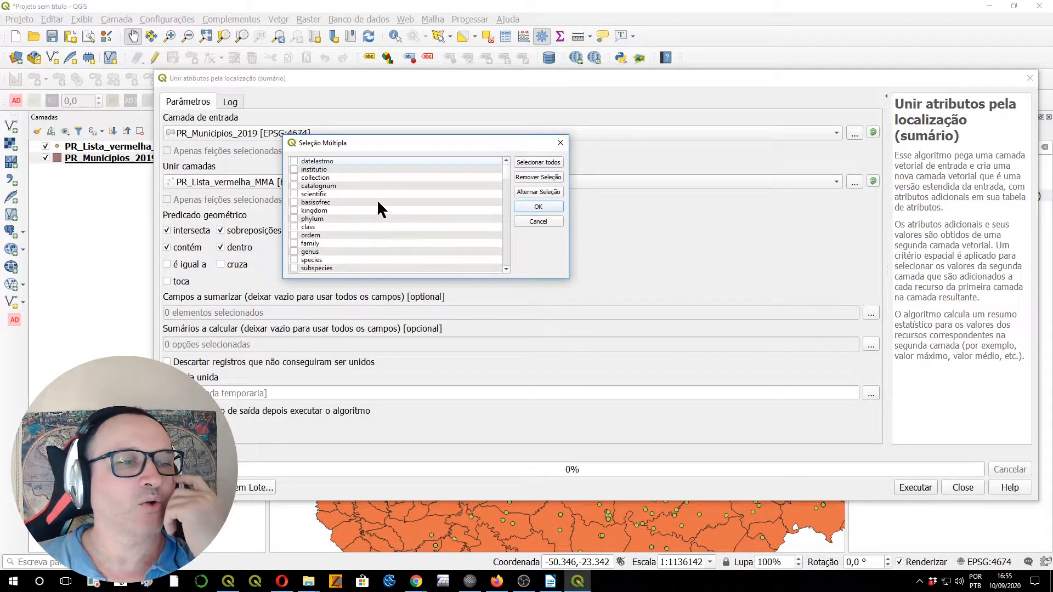
{"action": "left_click", "coordinate": [559, 143]}
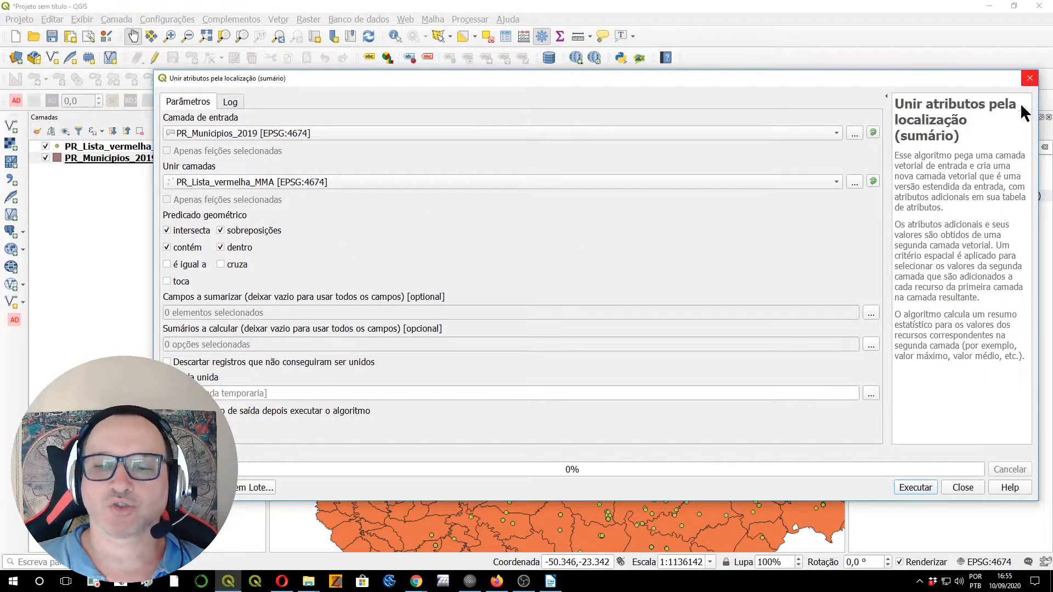
{"action": "left_click", "coordinate": [962, 487]}
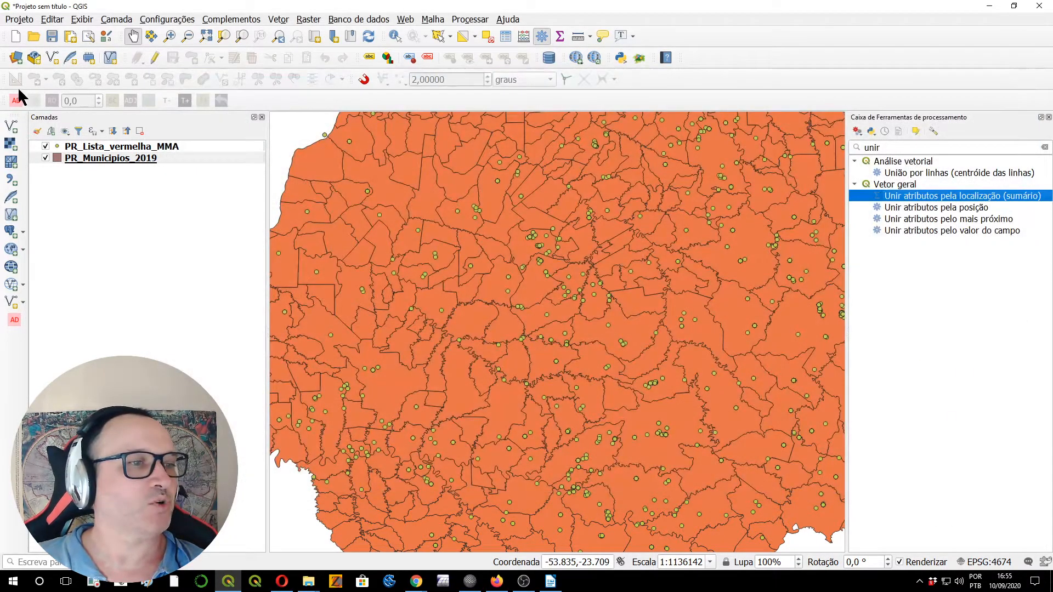
Open the attribute table of PR_Lista_vermelha_MMA and widen the datelastmo and catalognum columns
{"action": "left_click", "coordinate": [129, 159]}
{"action": "left_click", "coordinate": [132, 152]}
{"action": "right_click", "coordinate": [131, 152]}
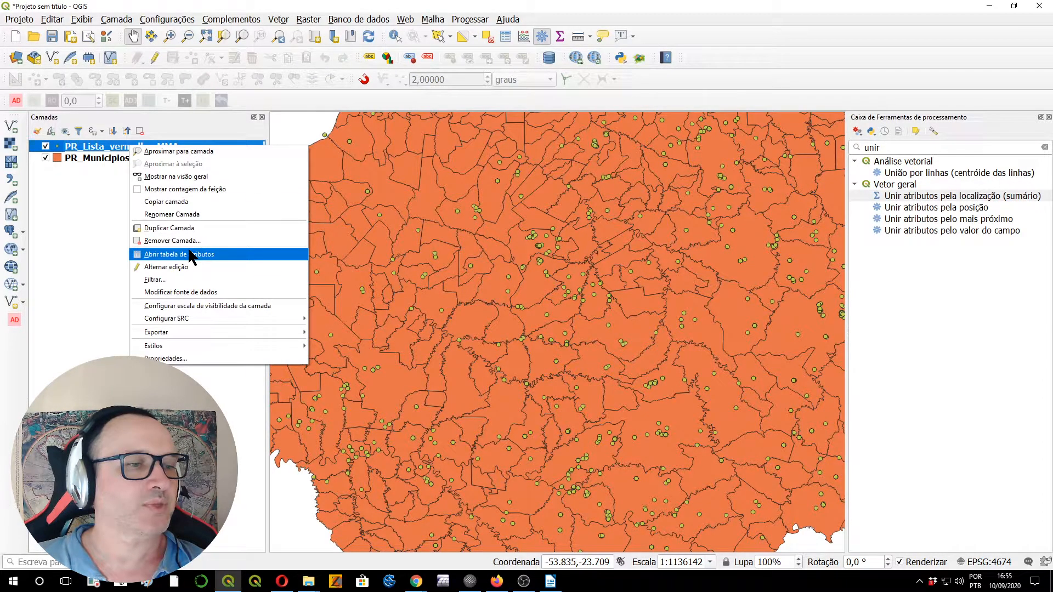
{"action": "left_click", "coordinate": [190, 254]}
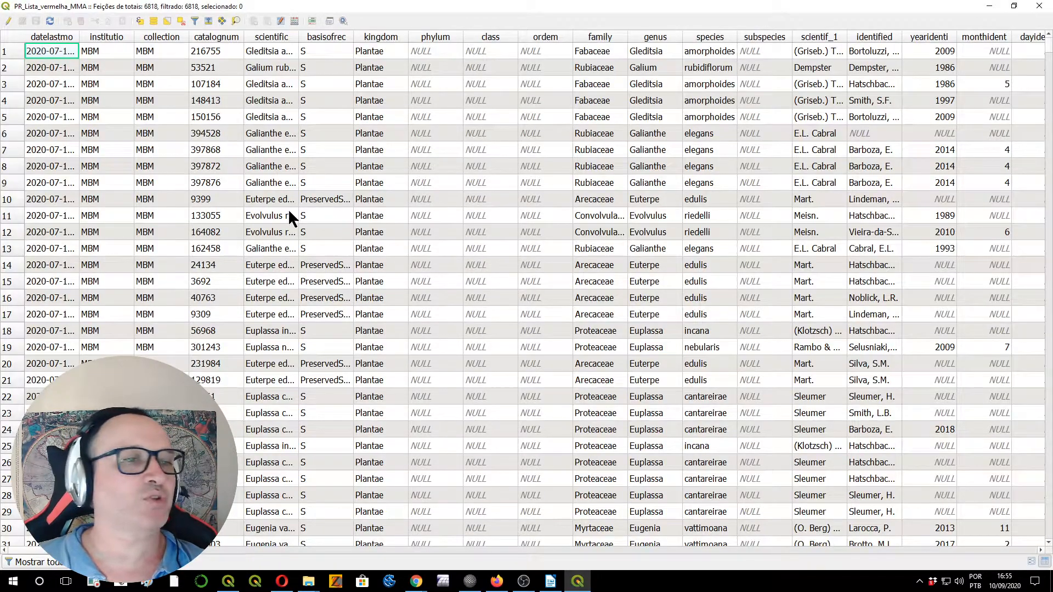
{"action": "left_click_drag", "start_coordinate": [80, 37], "coordinate": [212, 34]}
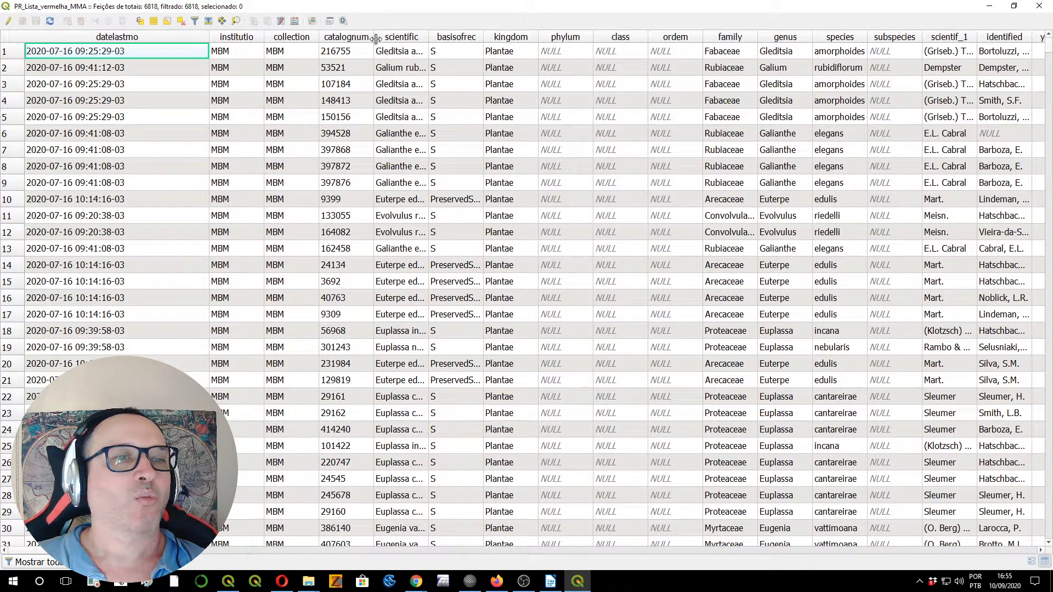
{"action": "left_click_drag", "start_coordinate": [375, 36], "coordinate": [406, 36]}
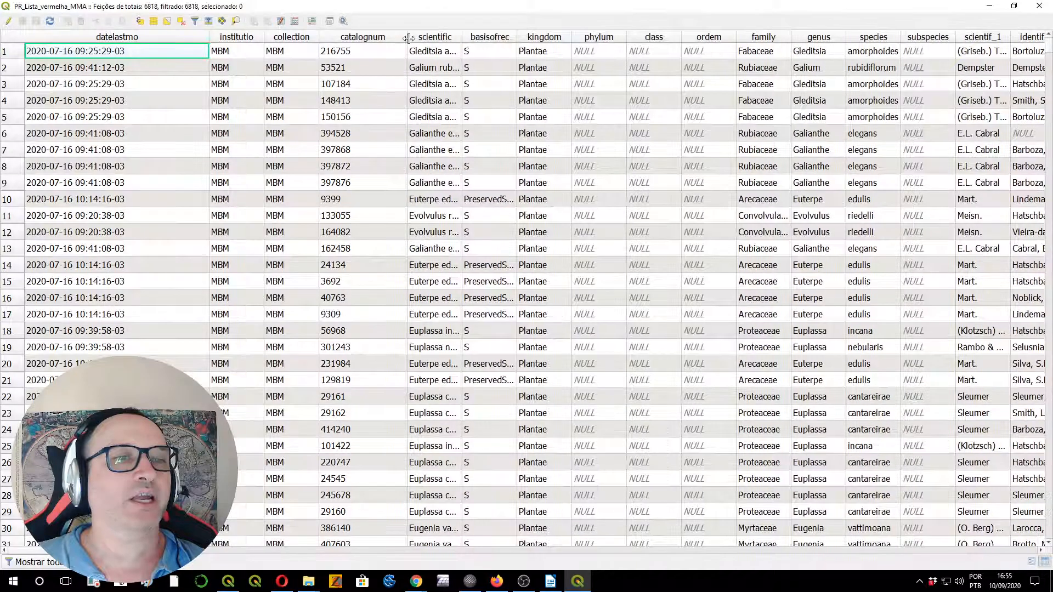
Sort the records by catalognum, widen the scientific column and sort by scientific in ascending order
{"action": "left_click", "coordinate": [377, 38]}
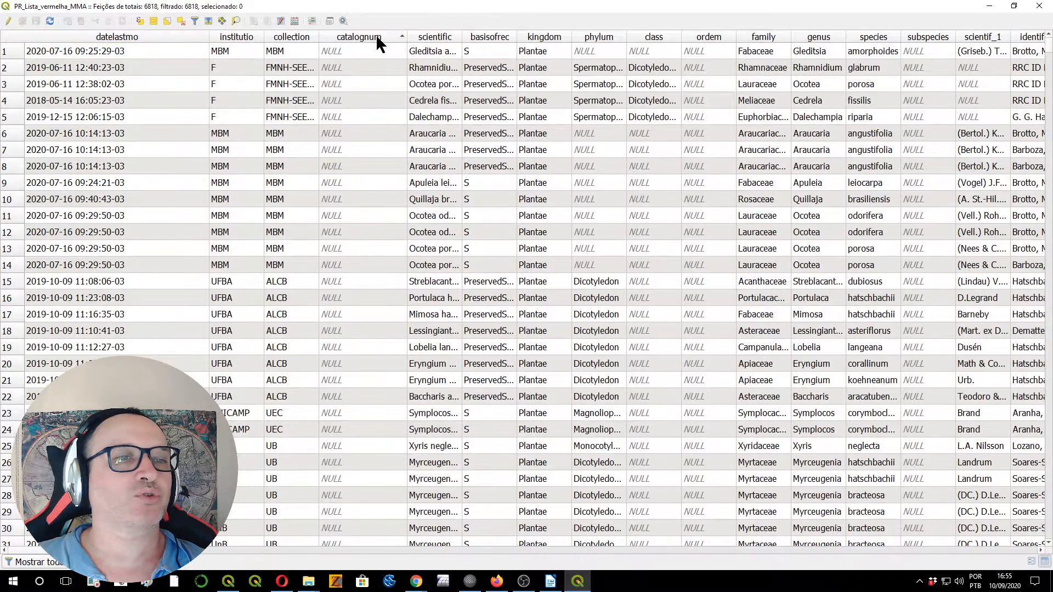
{"action": "left_click", "coordinate": [439, 34]}
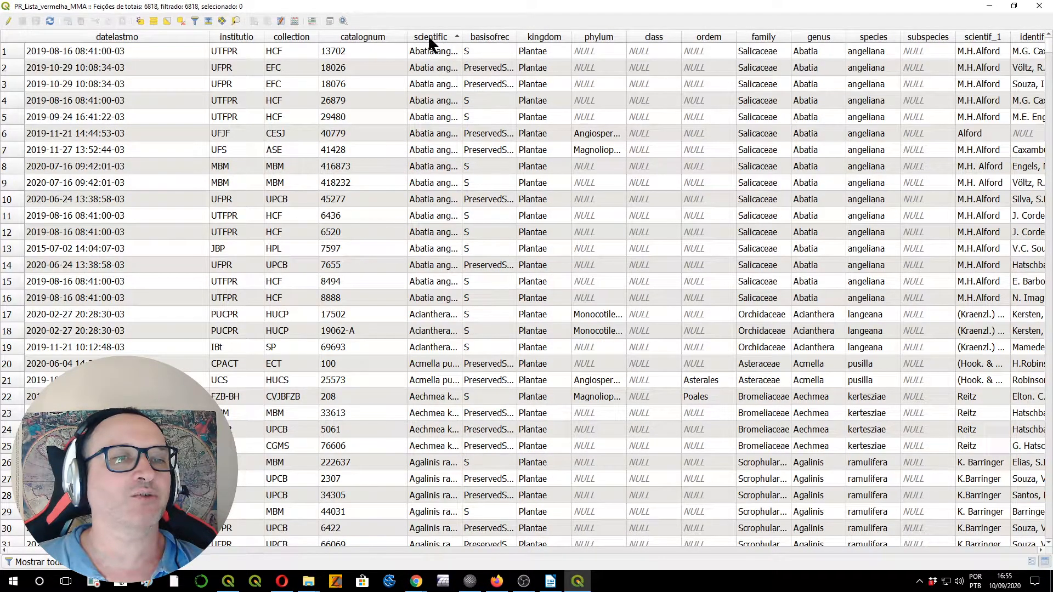
{"action": "left_click", "coordinate": [431, 38]}
{"action": "left_click", "coordinate": [431, 38]}
{"action": "left_click_drag", "start_coordinate": [462, 34], "coordinate": [563, 39]}
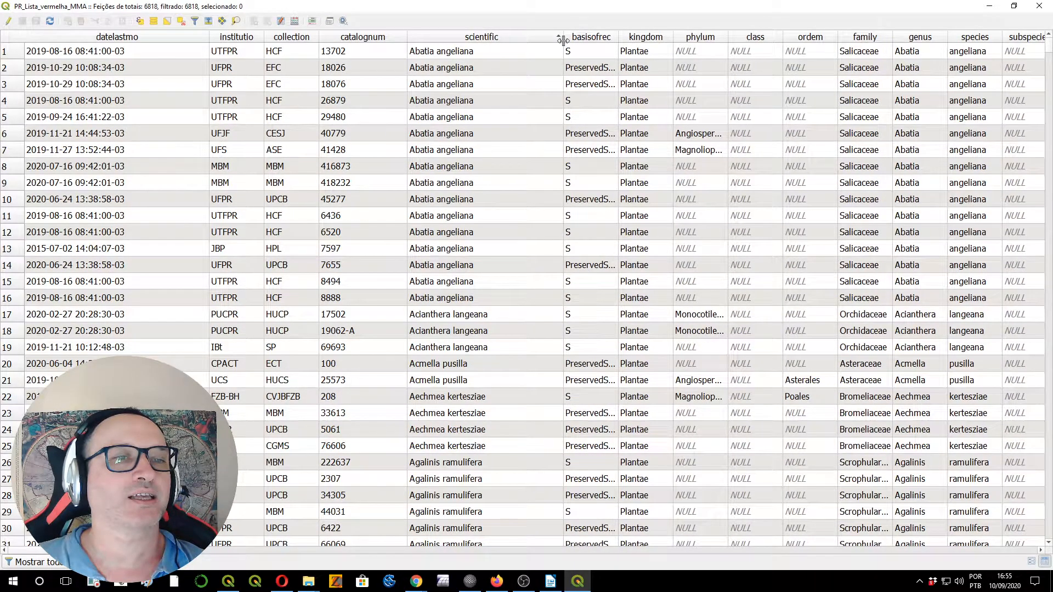
{"action": "left_click", "coordinate": [480, 36]}
{"action": "left_click", "coordinate": [481, 39]}
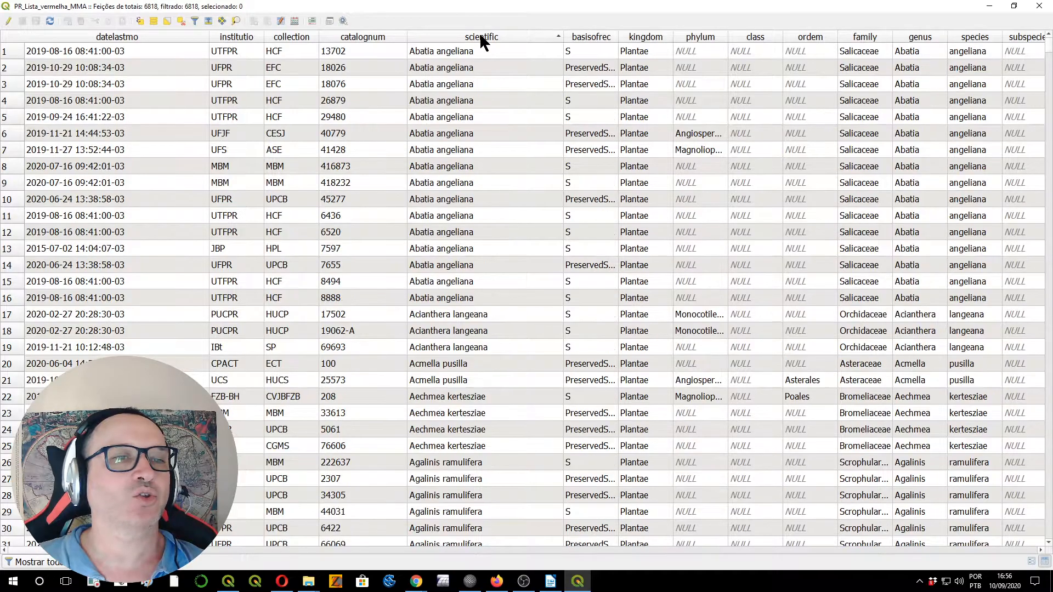
{"action": "left_click", "coordinate": [481, 39]}
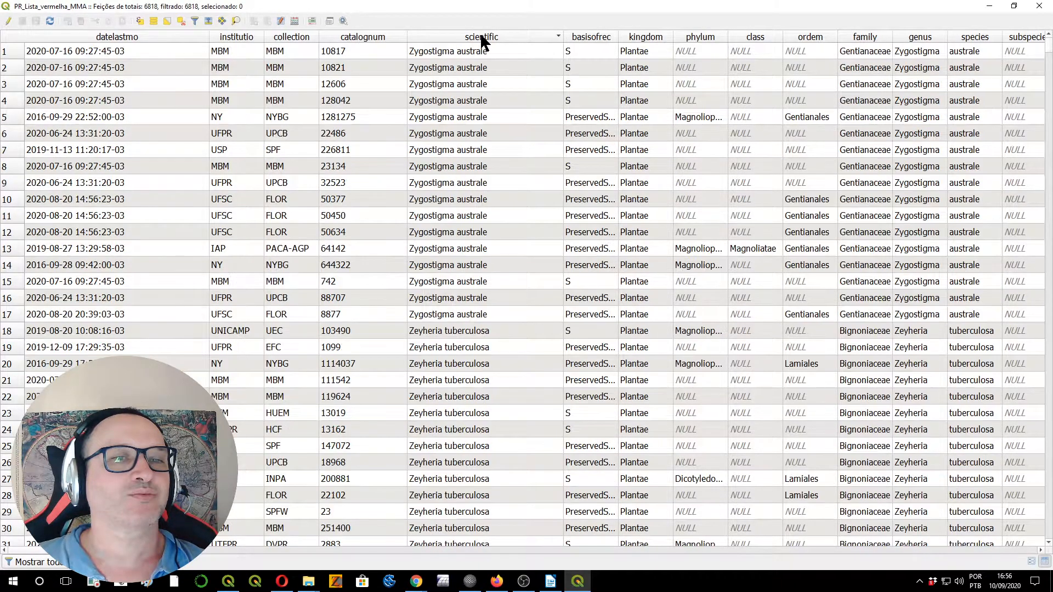
{"action": "left_click", "coordinate": [481, 39]}
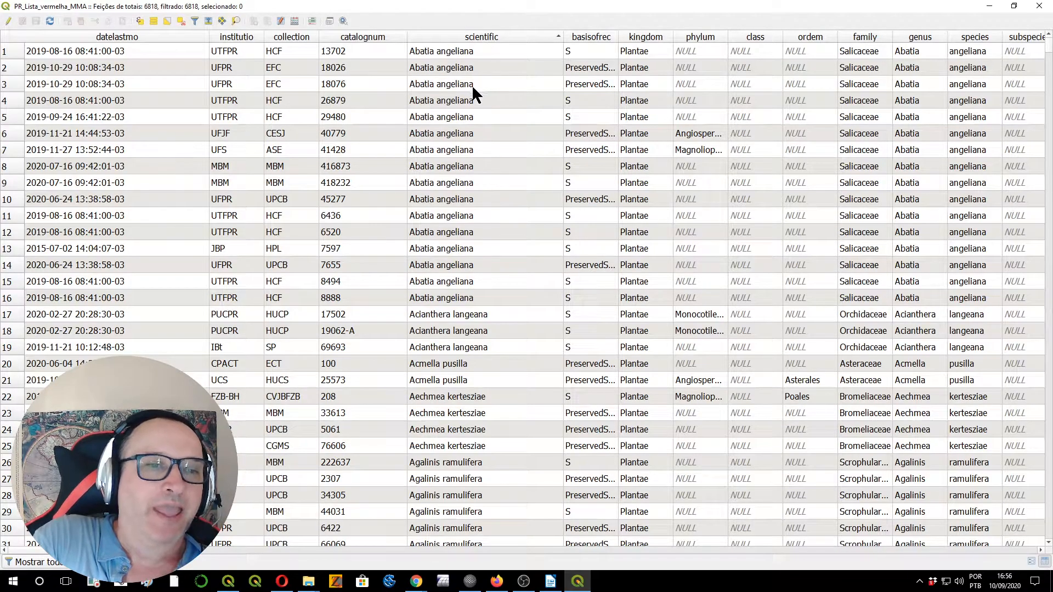
Examine the coordinate columns and remaining fields of the table, sorting by X in descending order, and return to the first columns
{"action": "left_click", "coordinate": [450, 548]}
{"action": "left_click", "coordinate": [497, 549]}
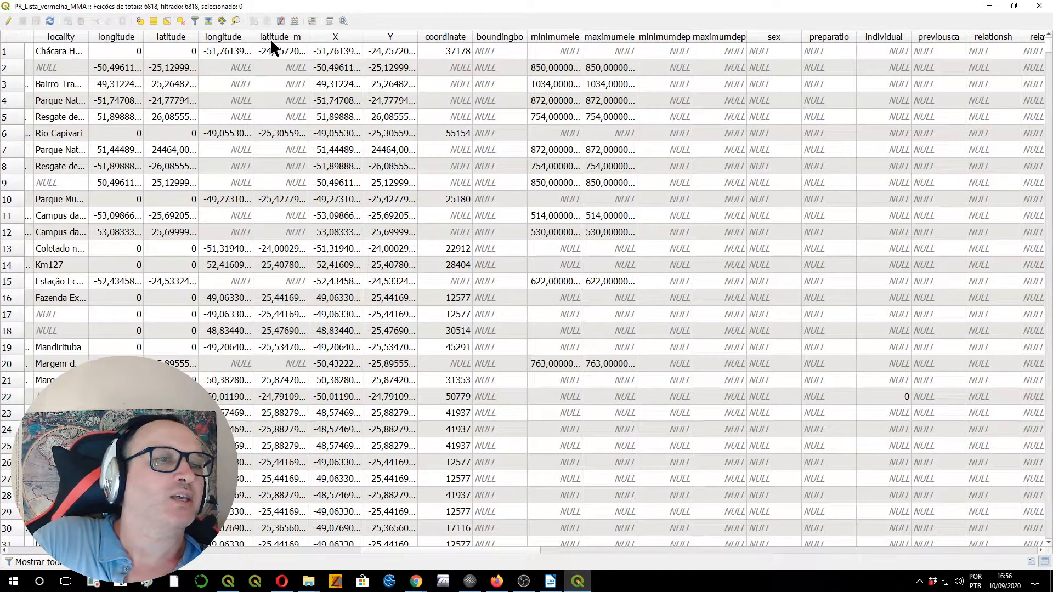
{"action": "left_click", "coordinate": [325, 36]}
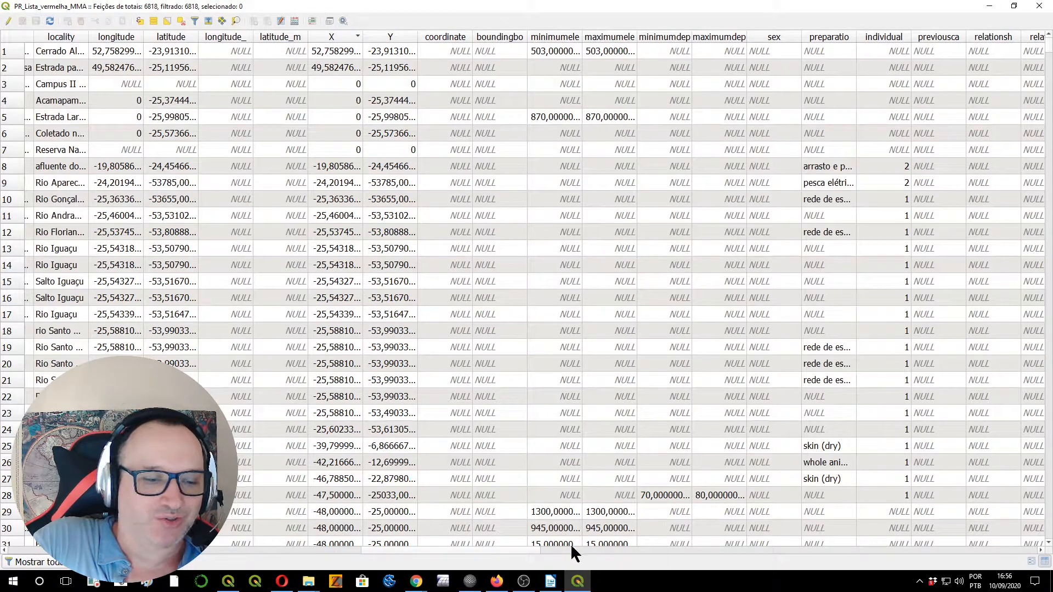
{"action": "left_click", "coordinate": [571, 549]}
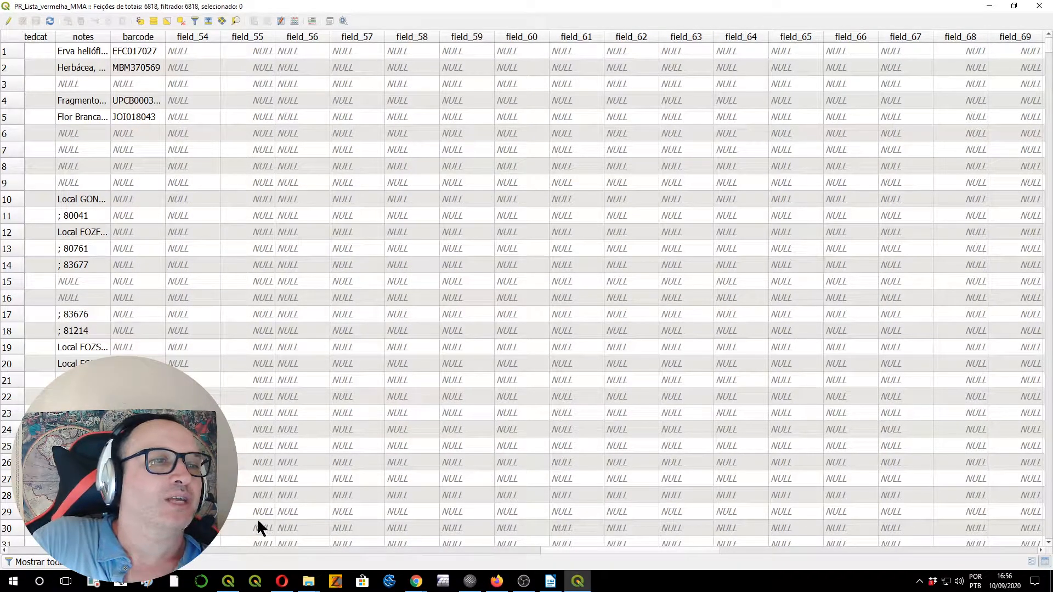
{"action": "left_click", "coordinate": [993, 548]}
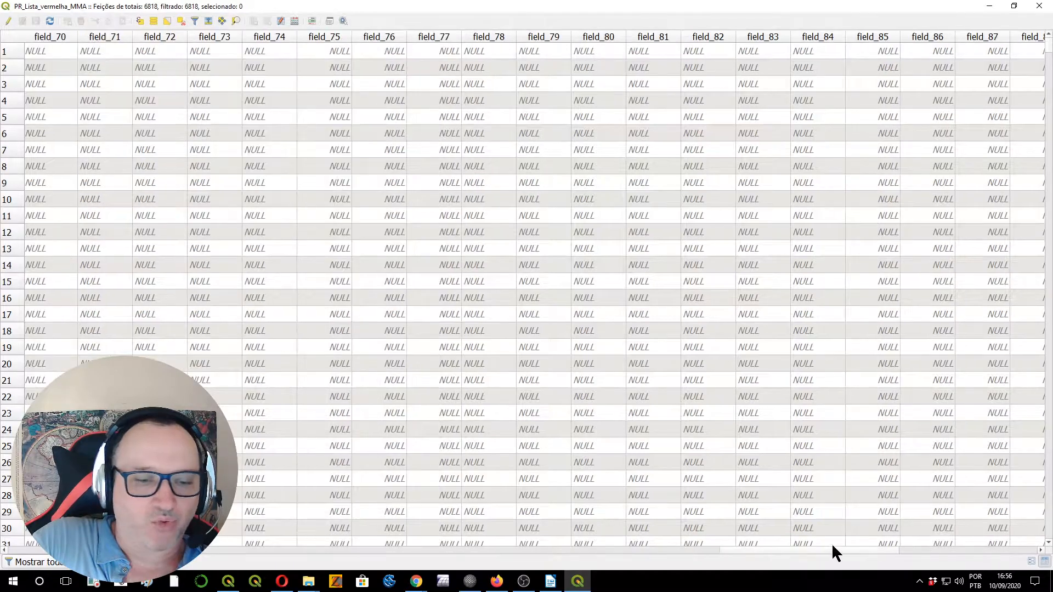
{"action": "left_click", "coordinate": [507, 551]}
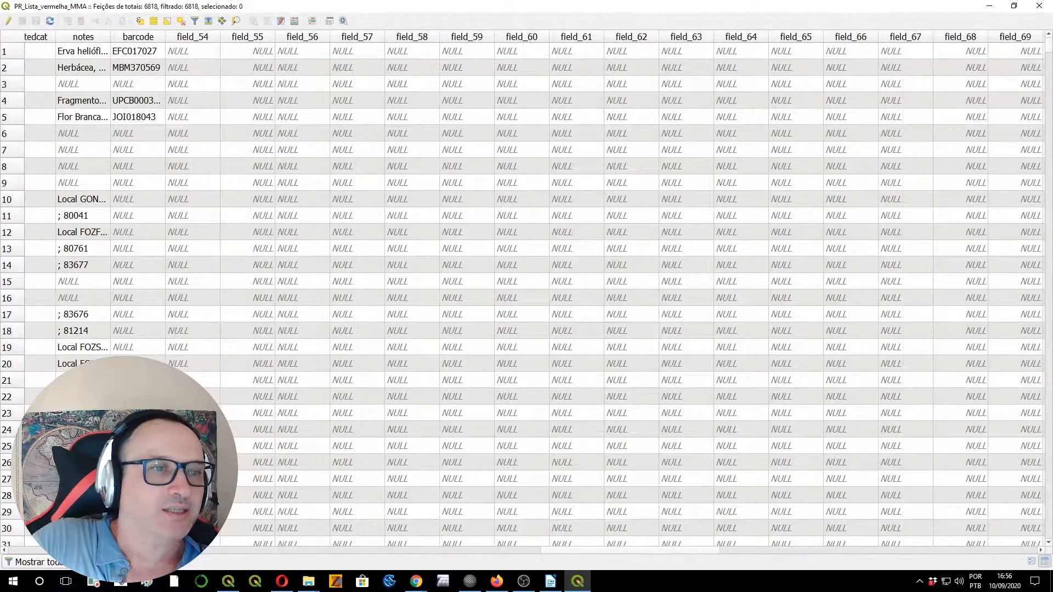
{"action": "left_click", "coordinate": [27, 548]}
{"action": "left_click", "coordinate": [22, 548]}
{"action": "left_click", "coordinate": [22, 548]}
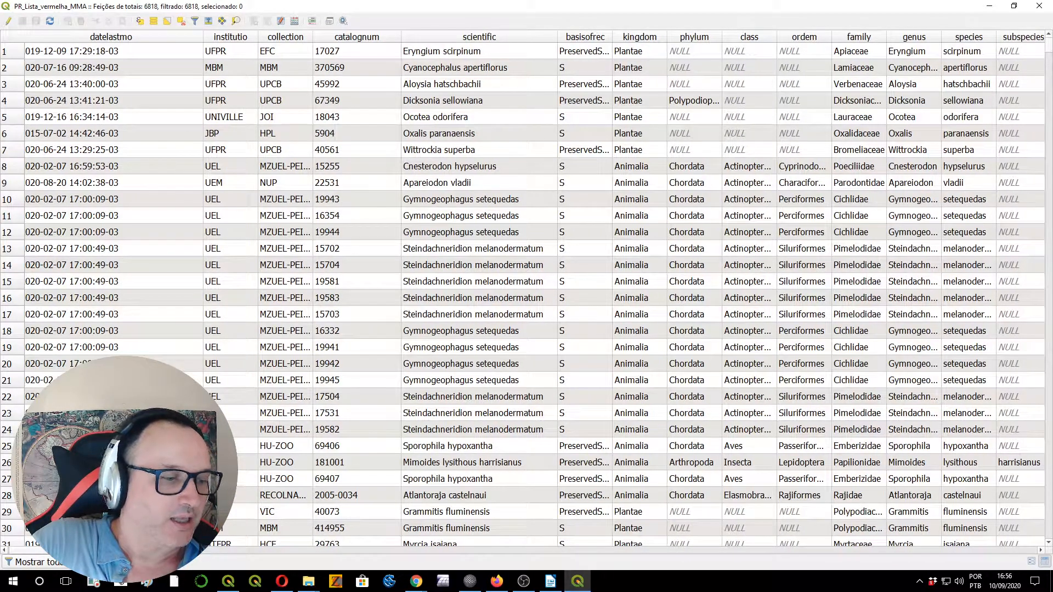
{"action": "left_click", "coordinate": [24, 549]}
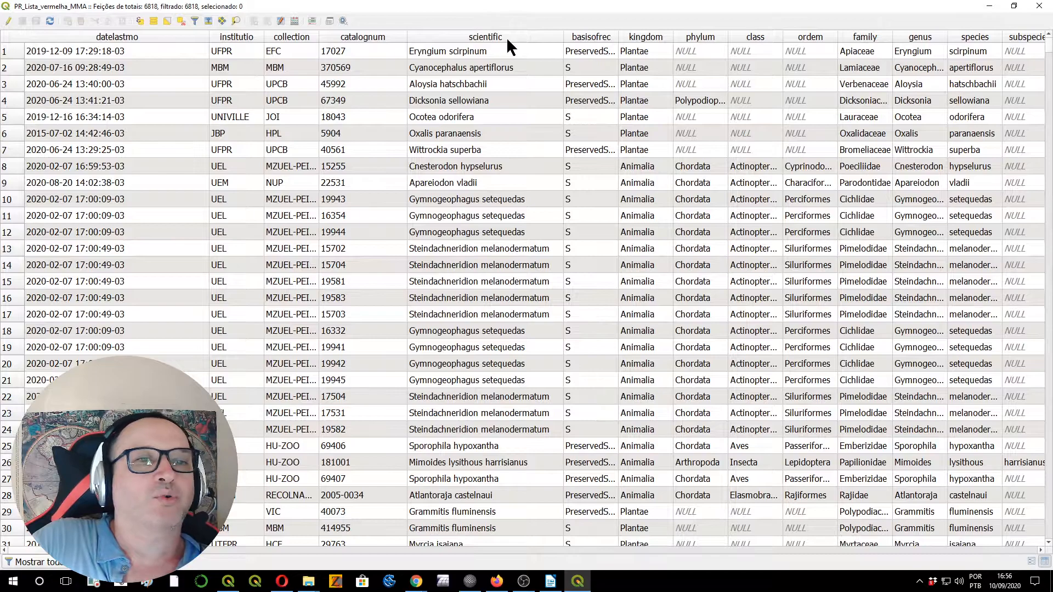
Sort the records by scientific in descending order, widen the basisofrec and family columns, and close the attribute table
{"action": "left_click", "coordinate": [371, 36]}
{"action": "left_click", "coordinate": [378, 37]}
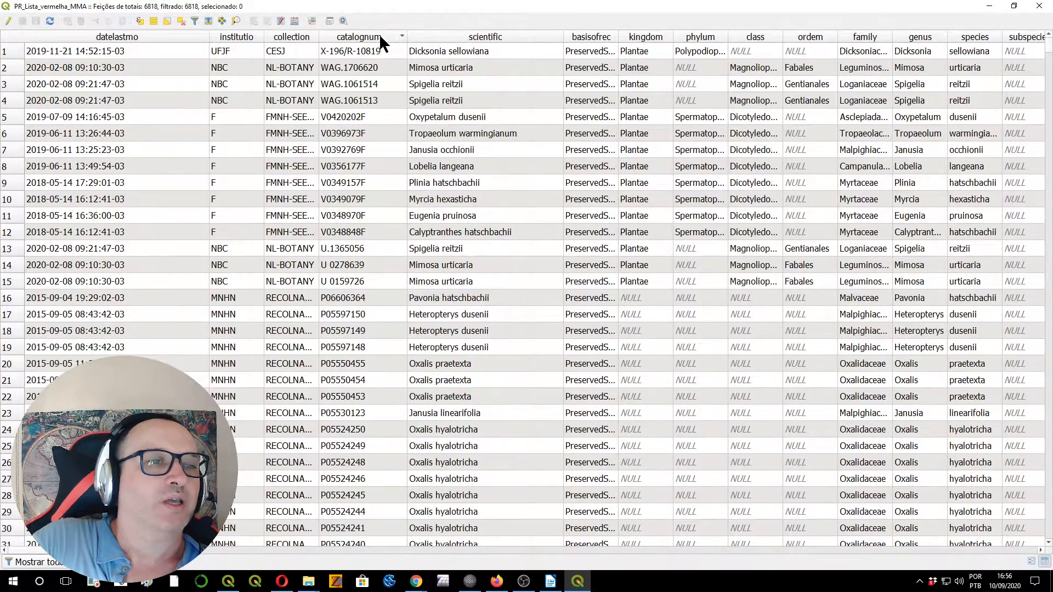
{"action": "left_click", "coordinate": [455, 37]}
{"action": "left_click", "coordinate": [464, 36]}
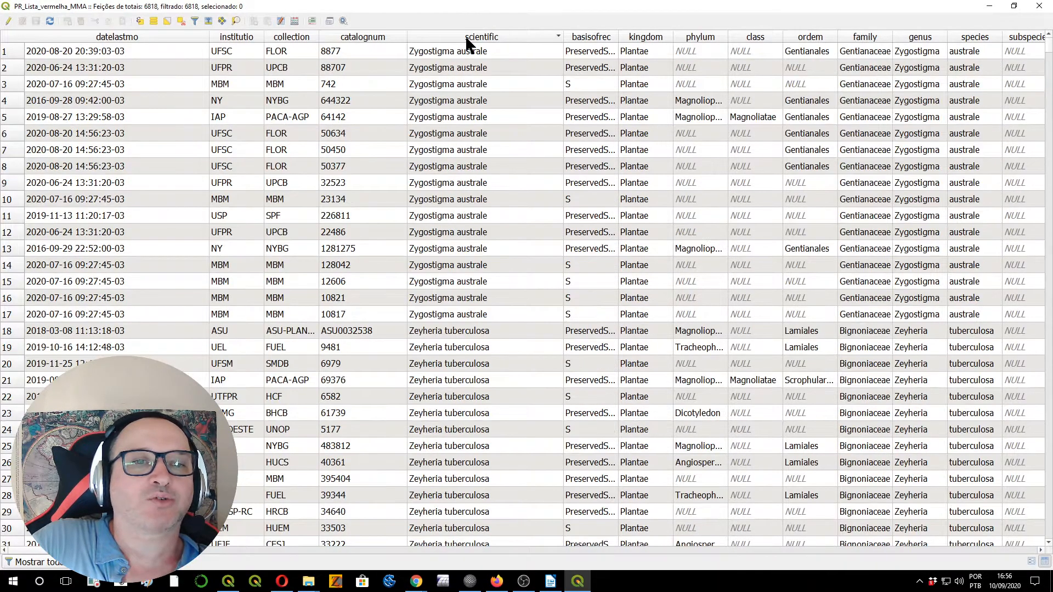
{"action": "left_click_drag", "start_coordinate": [618, 34], "coordinate": [684, 36]}
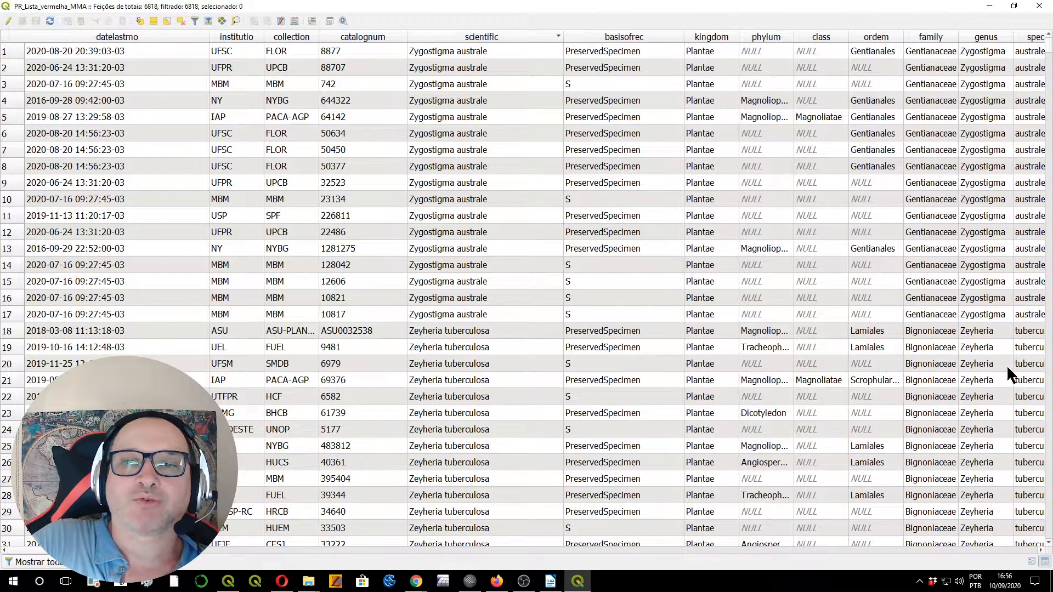
{"action": "left_click_drag", "start_coordinate": [957, 35], "coordinate": [985, 35]}
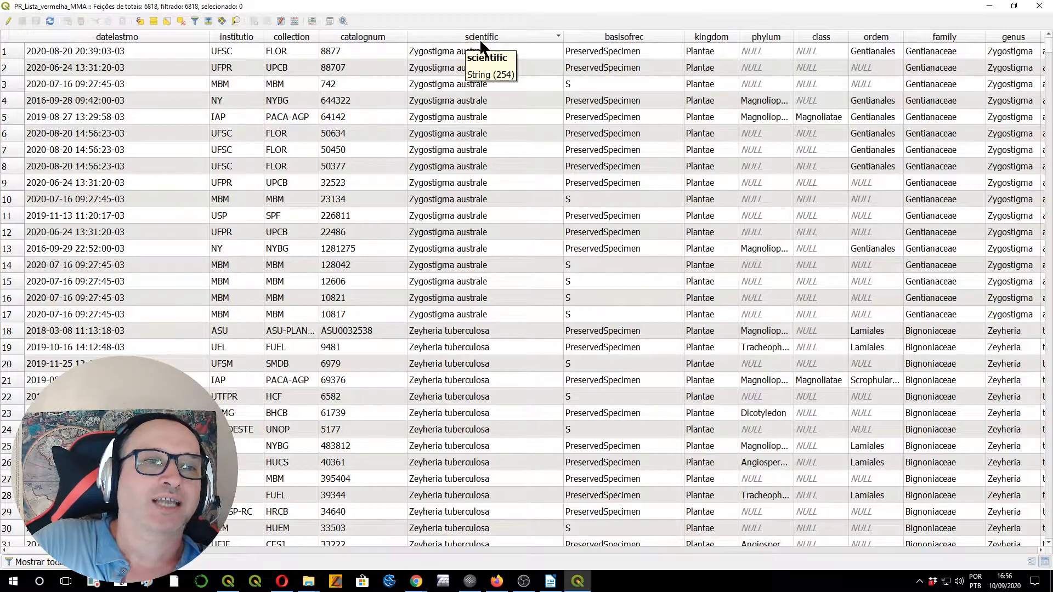
{"action": "left_click", "coordinate": [1039, 6]}
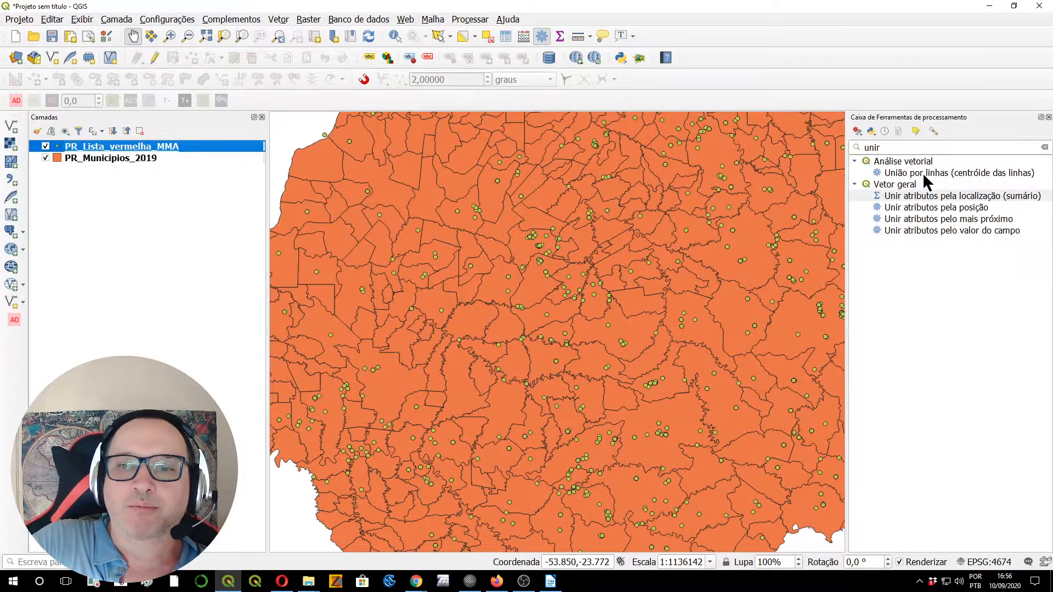
Reopen Unir atributos pela localização (sumário) and set PR_Municipios_2019 as the input layer
{"action": "double_click", "coordinate": [923, 196]}
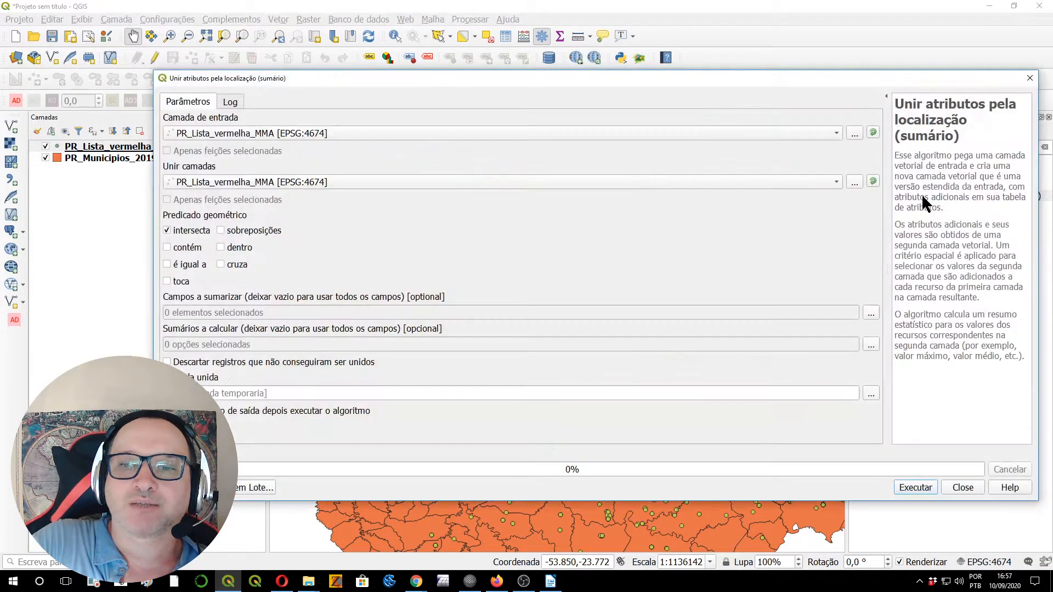
{"action": "left_click", "coordinate": [233, 135]}
{"action": "left_click", "coordinate": [225, 155]}
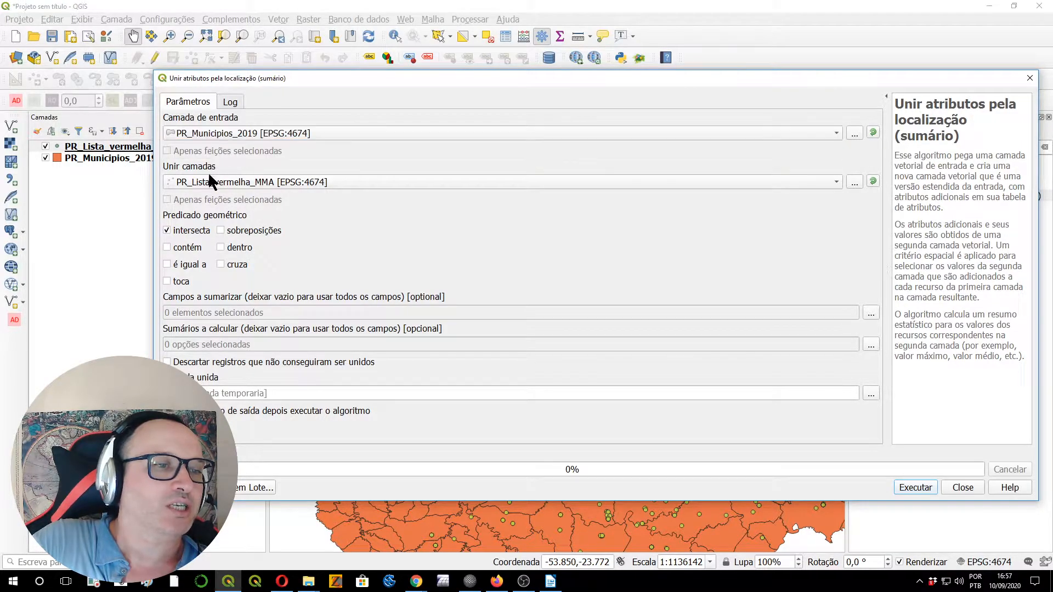
Enable all geometric predicates: intersecta, contém, é igual a, toca, sobreposições, dentro and cruza
{"action": "left_click", "coordinate": [170, 247]}
{"action": "left_click", "coordinate": [180, 268]}
{"action": "left_click", "coordinate": [179, 282]}
{"action": "left_click", "coordinate": [232, 248]}
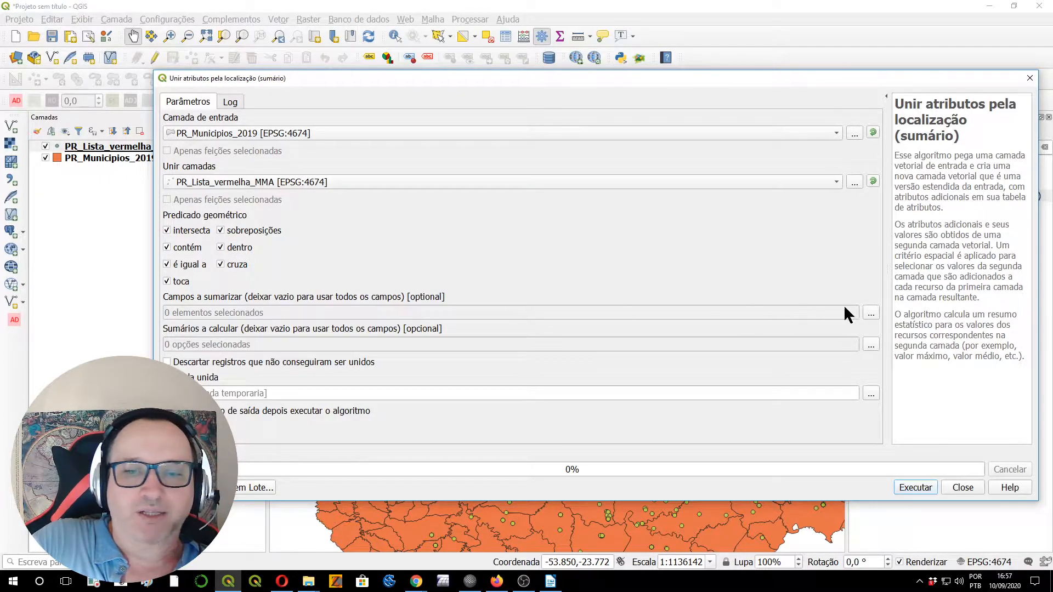
Choose scientific as the only field to summarize in the join
{"action": "left_click", "coordinate": [870, 313]}
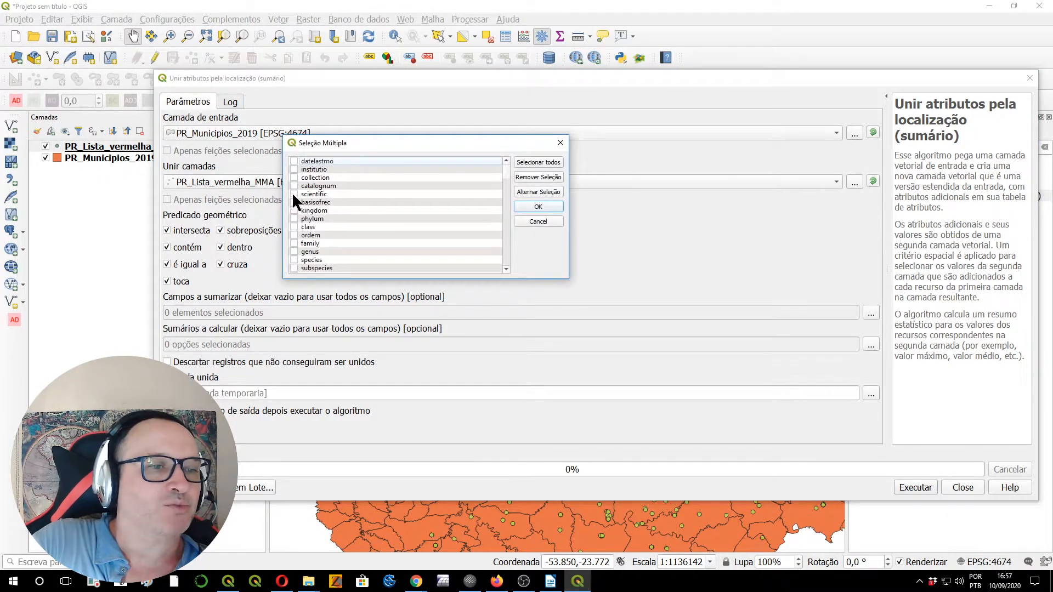
{"action": "left_click", "coordinate": [294, 194]}
{"action": "left_click", "coordinate": [538, 207]}
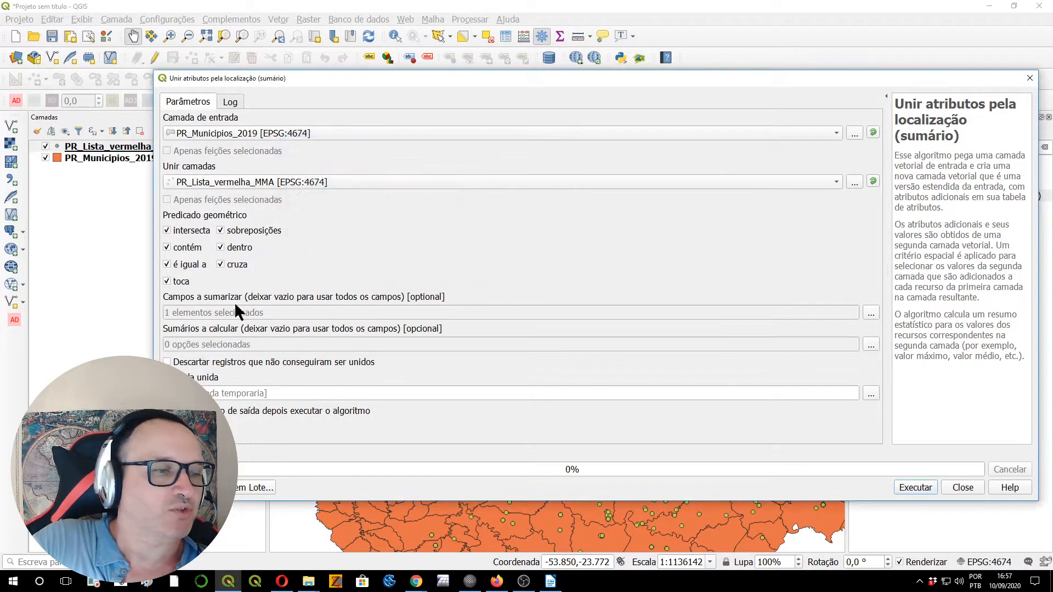
Choose Contagem as the only summary to calculate in the join
{"action": "left_click", "coordinate": [870, 344]}
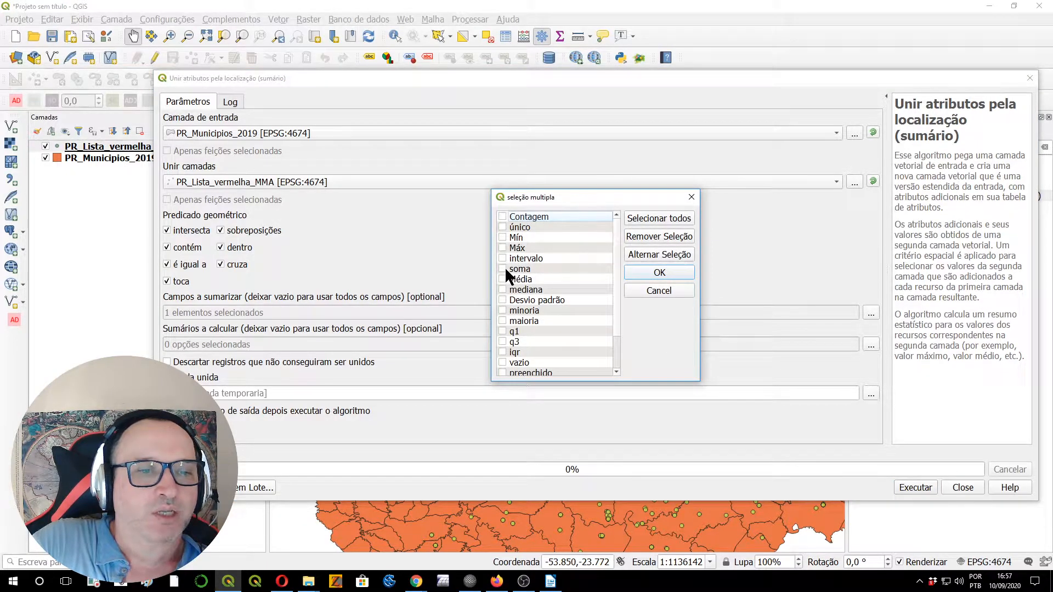
{"action": "left_click", "coordinate": [502, 218]}
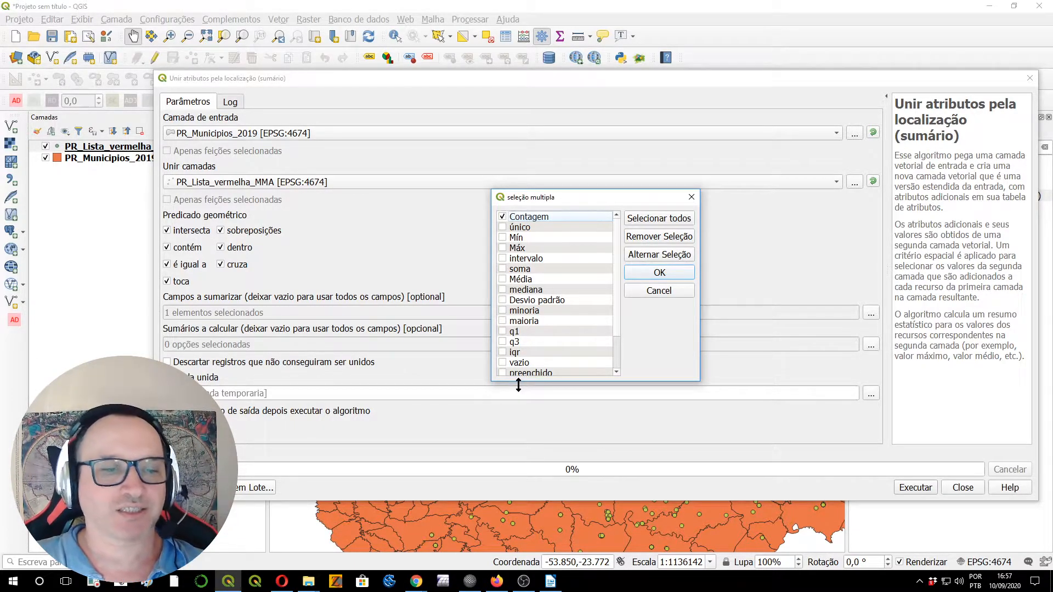
{"action": "left_click_drag", "start_coordinate": [617, 248], "coordinate": [619, 296]}
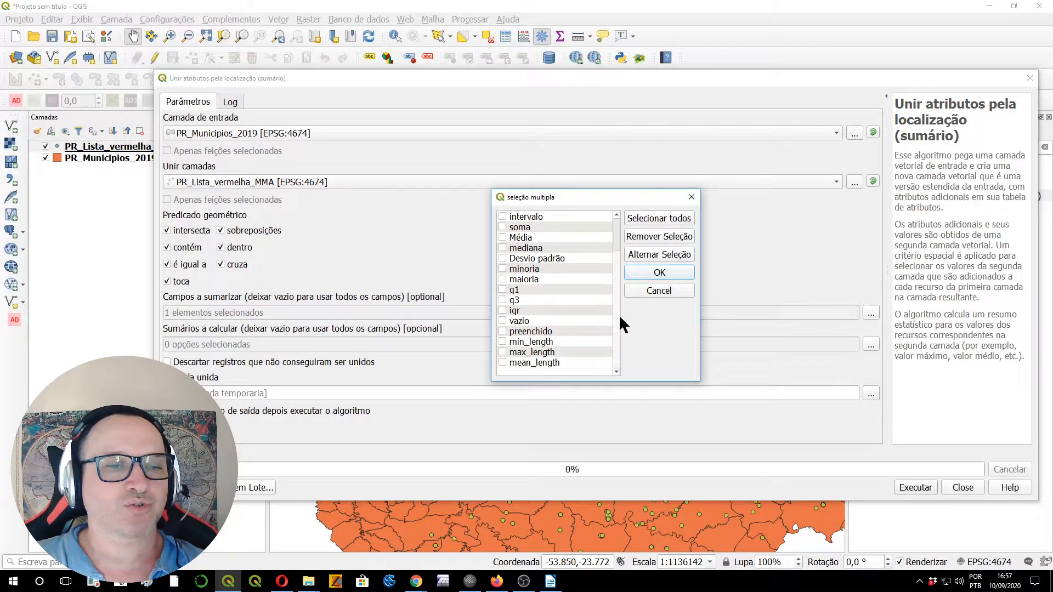
{"action": "scroll", "coordinate": [607, 254], "scroll_direction": "up", "scroll_amount": 2}
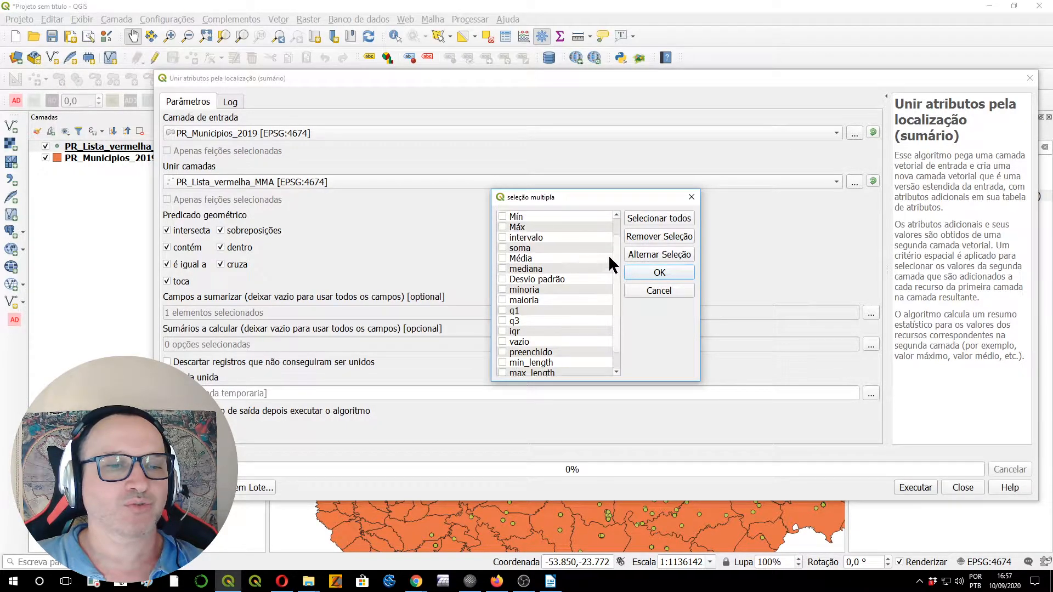
{"action": "left_click", "coordinate": [651, 273]}
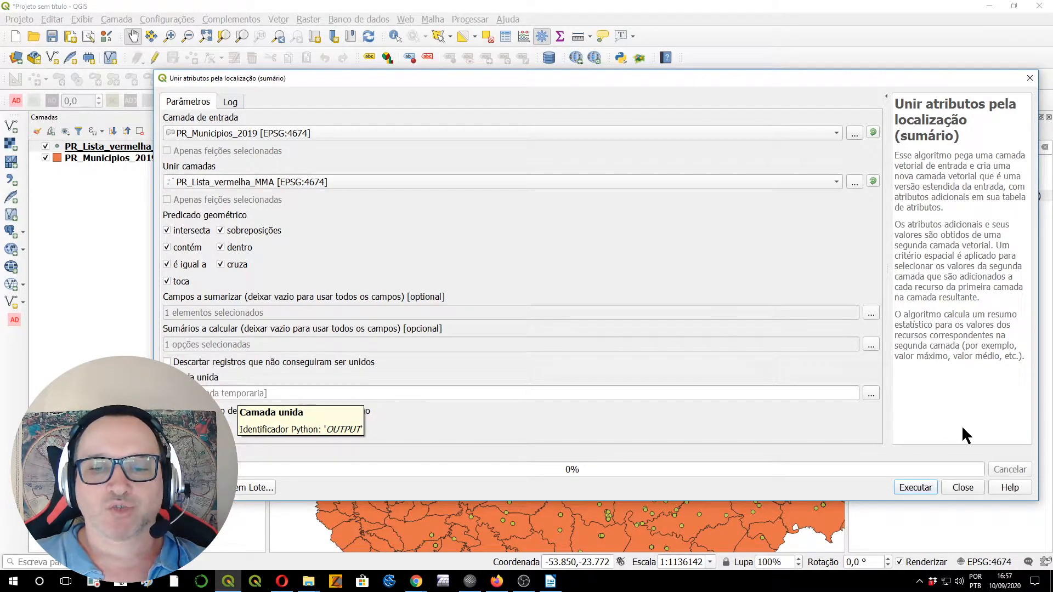
Run the join to a temporary layer, close its dialog, and hide PR_Municipios_2019 and PR_Lista_vermelha_MMA
{"action": "left_click", "coordinate": [915, 484]}
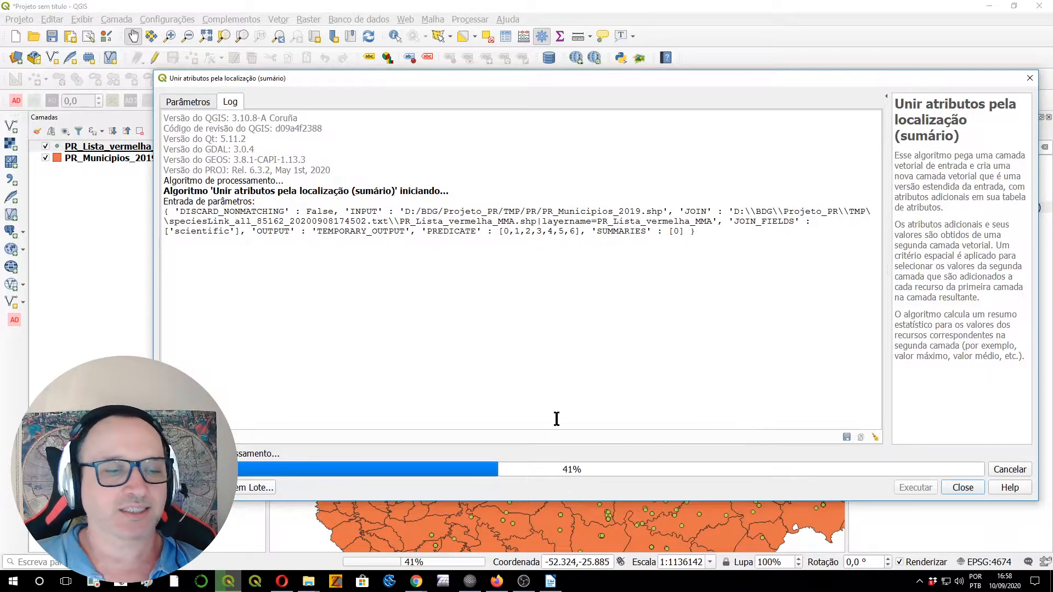
{"action": "left_click_drag", "start_coordinate": [584, 78], "coordinate": [509, 60]}
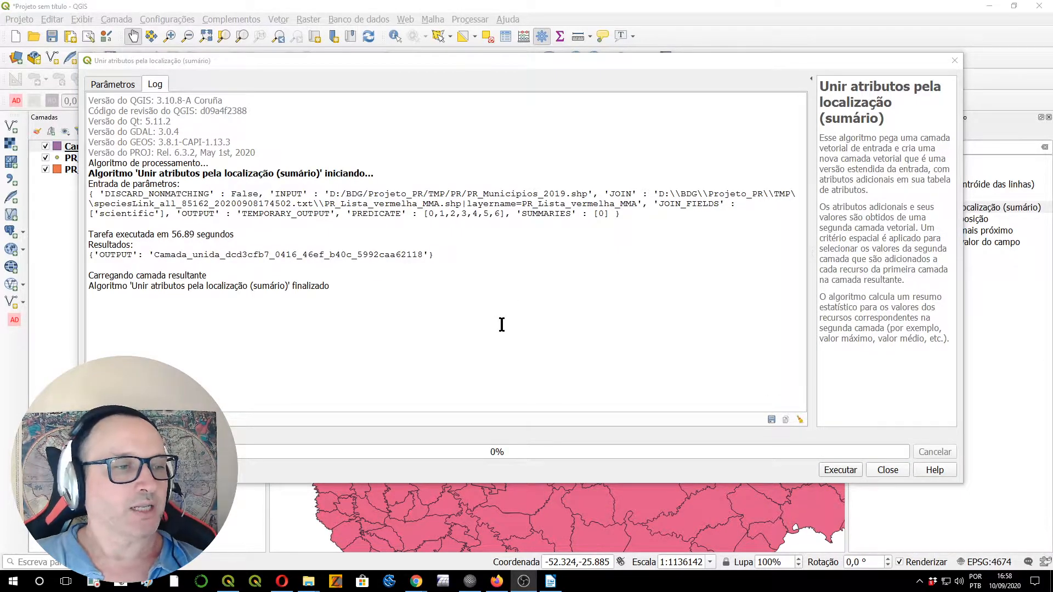
{"action": "left_click", "coordinate": [892, 469]}
{"action": "left_click", "coordinate": [46, 170]}
{"action": "left_click", "coordinate": [46, 157]}
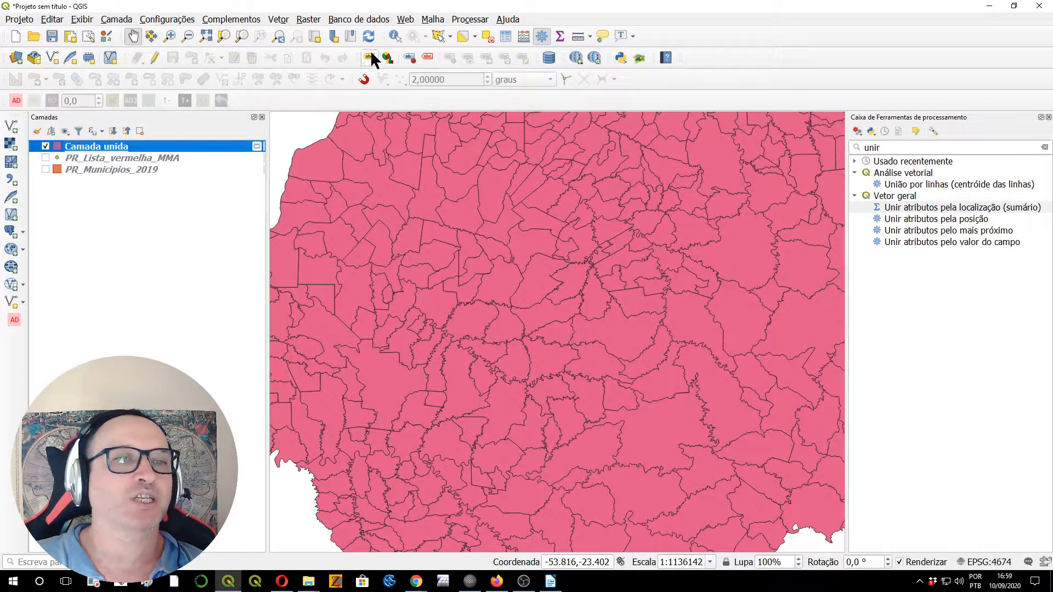
Open the attribute table of Camada unida, widen the scientific_count column, and sort it in descending order
{"action": "left_click", "coordinate": [506, 37]}
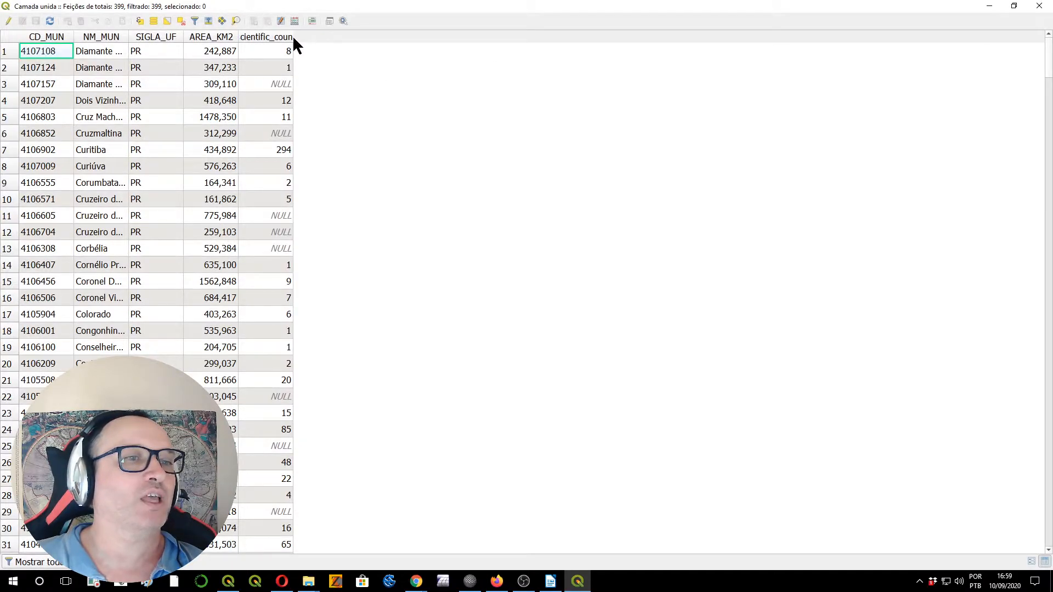
{"action": "left_click_drag", "start_coordinate": [293, 36], "coordinate": [378, 37]}
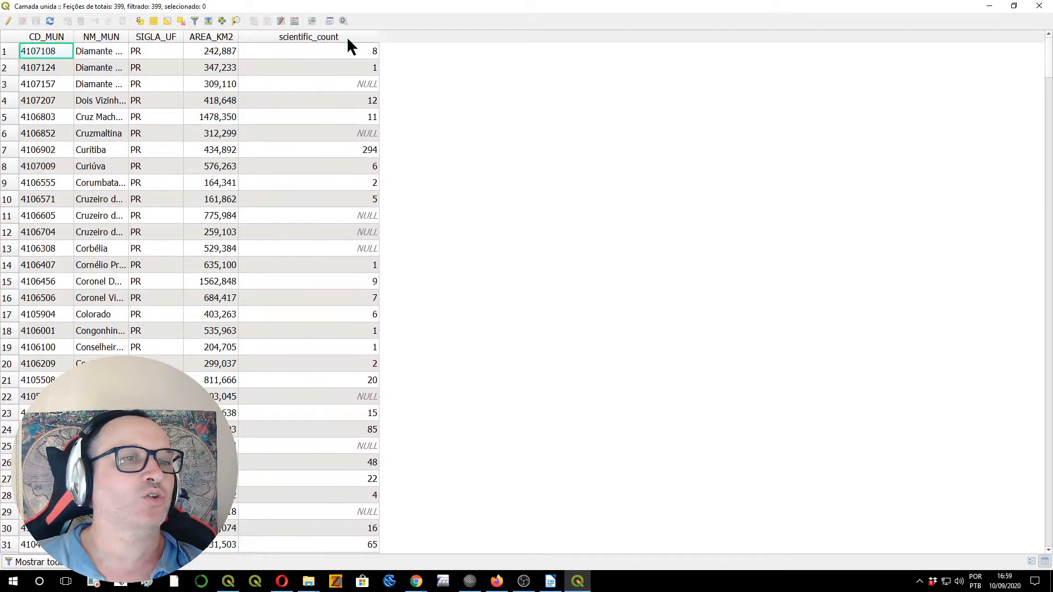
{"action": "left_click", "coordinate": [343, 36]}
{"action": "left_click", "coordinate": [344, 36]}
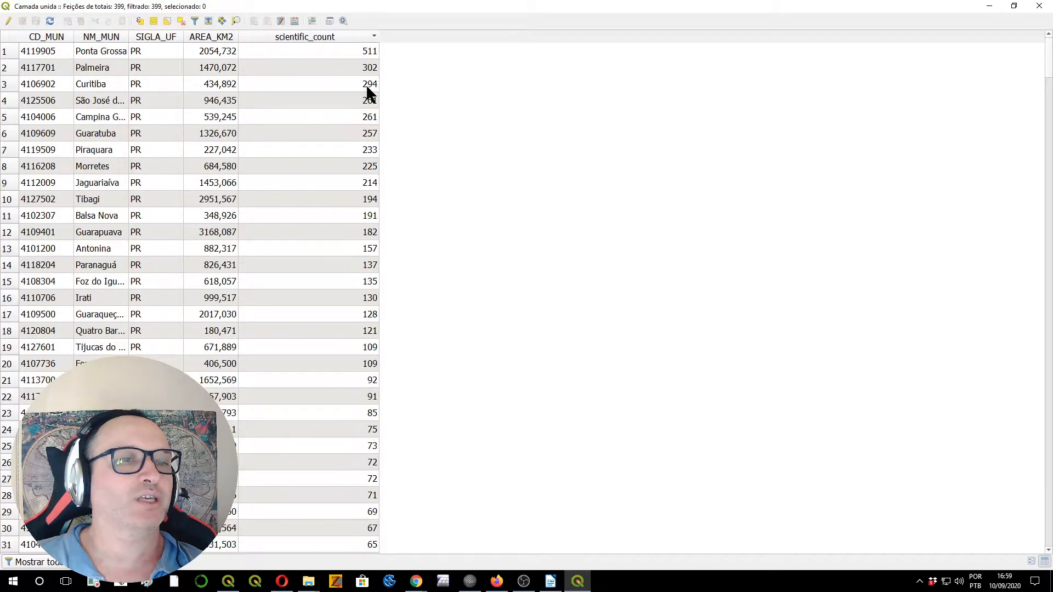
Examine scientific_count in ascending and descending order, checking the municipalities with NULL counts, and close the attribute table
{"action": "left_click", "coordinate": [333, 35]}
{"action": "scroll", "coordinate": [303, 164], "scroll_direction": "down", "scroll_amount": 10}
{"action": "scroll", "coordinate": [303, 165], "scroll_direction": "up", "scroll_amount": 10}
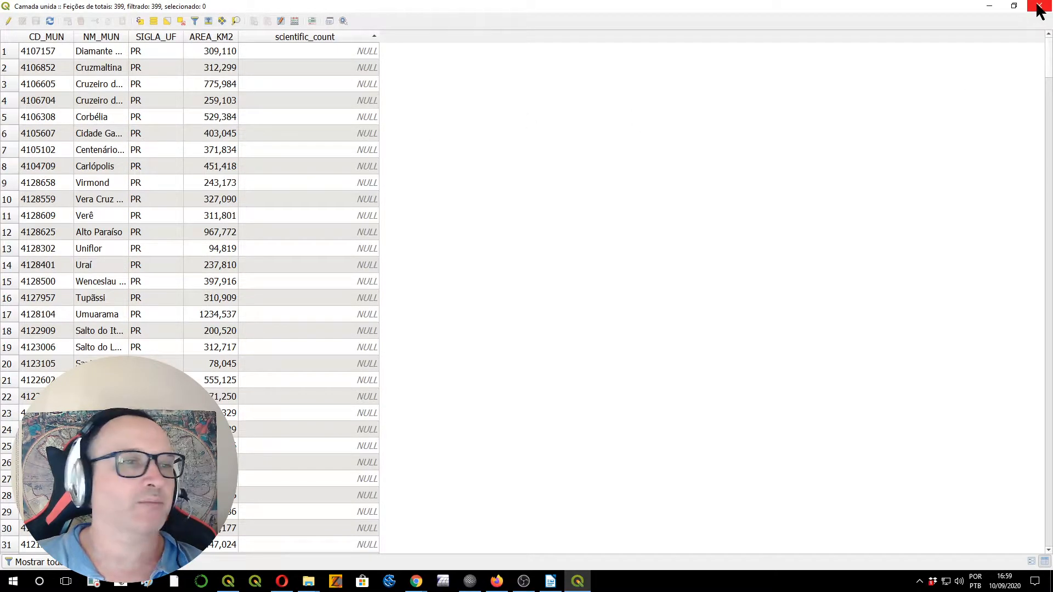
{"action": "scroll", "coordinate": [288, 340], "scroll_direction": "down", "scroll_amount": 10}
{"action": "scroll", "coordinate": [288, 339], "scroll_direction": "down", "scroll_amount": 20}
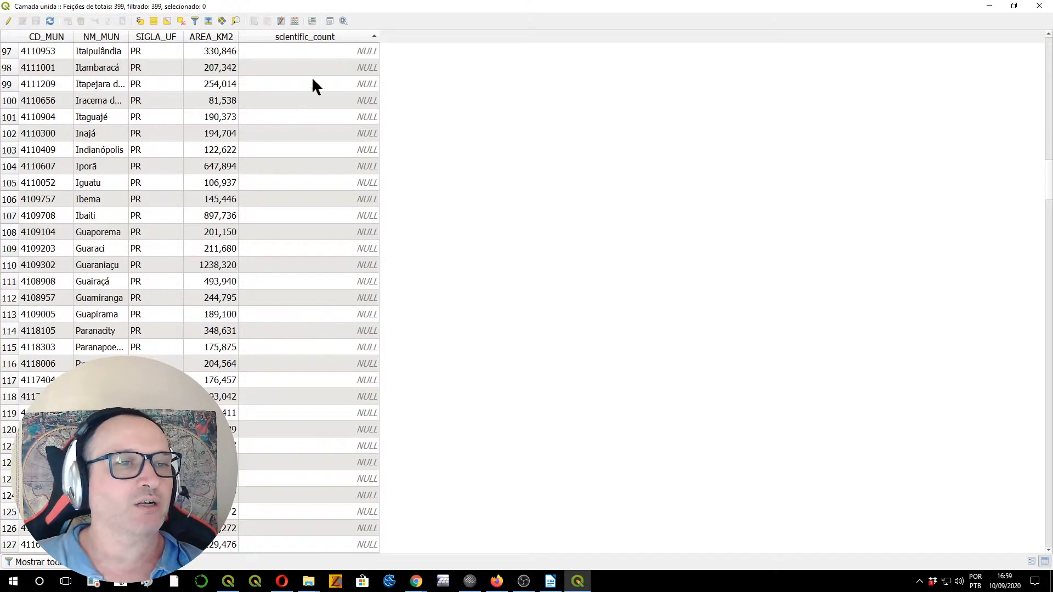
{"action": "left_click", "coordinate": [335, 37]}
{"action": "scroll", "coordinate": [324, 141], "scroll_direction": "up", "scroll_amount": 20}
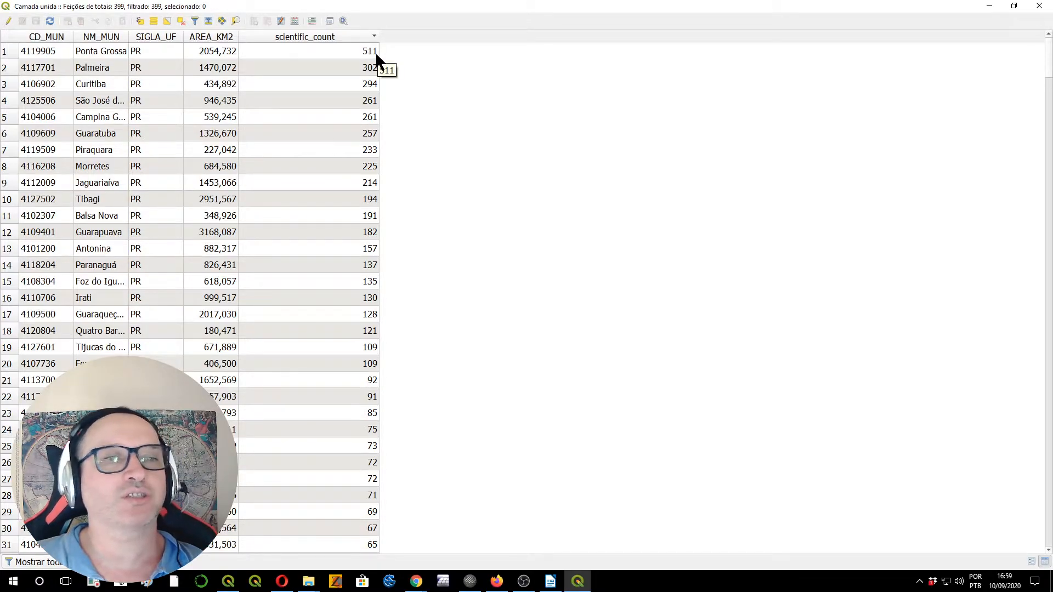
{"action": "scroll", "coordinate": [374, 314], "scroll_direction": "down", "scroll_amount": 20}
{"action": "scroll", "coordinate": [378, 310], "scroll_direction": "down", "scroll_amount": 20}
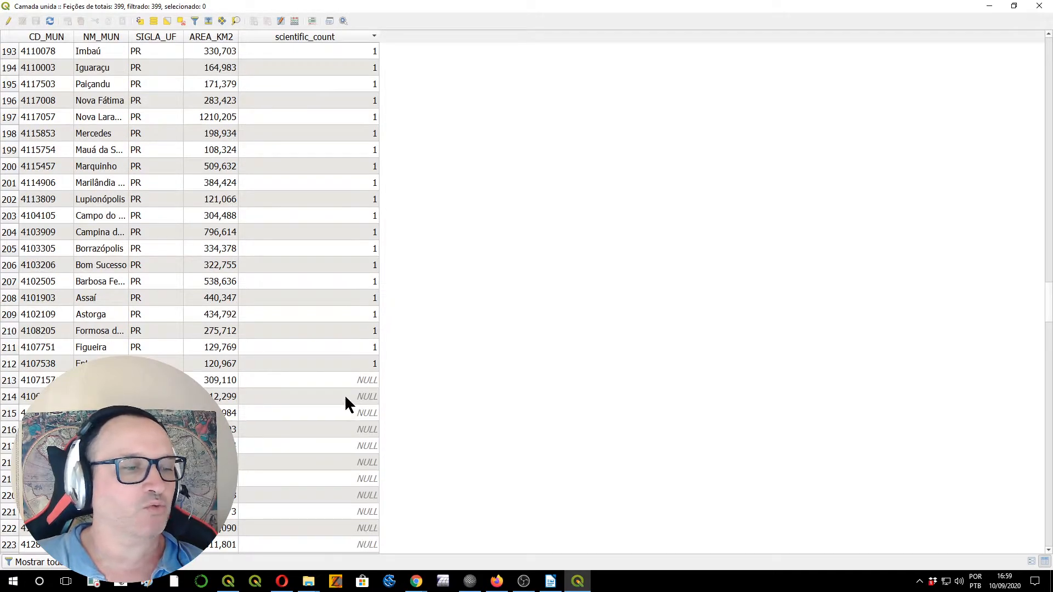
{"action": "left_click", "coordinate": [1038, 5]}
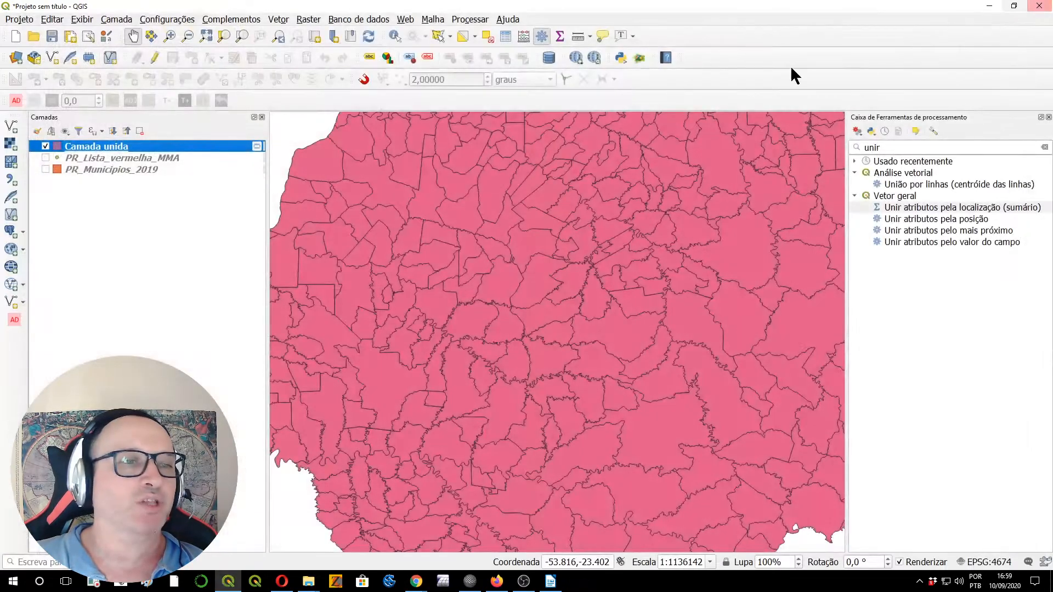
Set the symbology of Camada unida to Graduado, based on the scientific_count field
{"action": "double_click", "coordinate": [108, 147]}
{"action": "left_click", "coordinate": [330, 209]}
{"action": "left_click", "coordinate": [526, 147]}
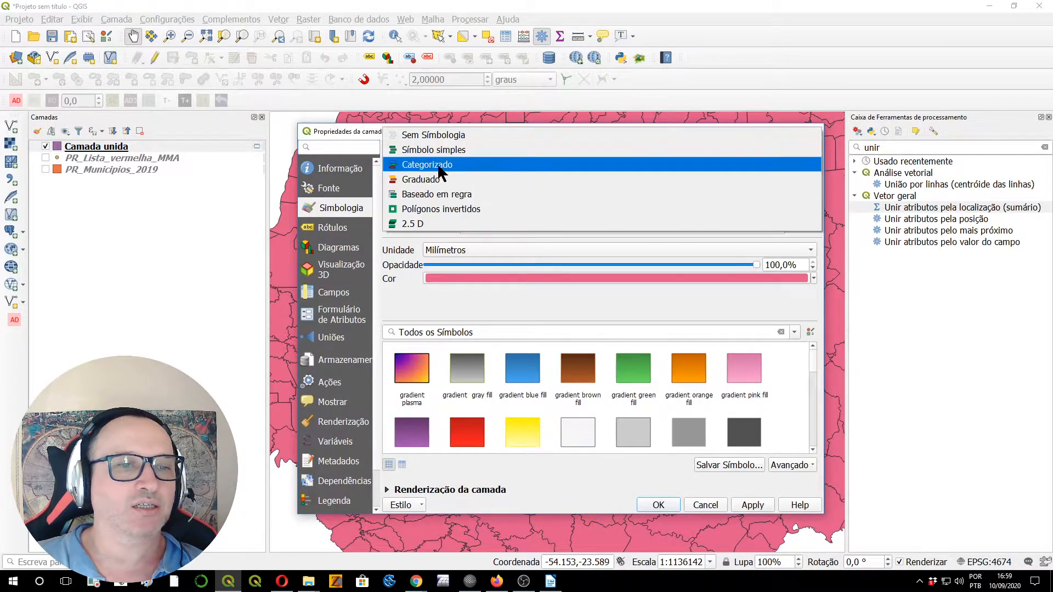
{"action": "left_click", "coordinate": [425, 180]}
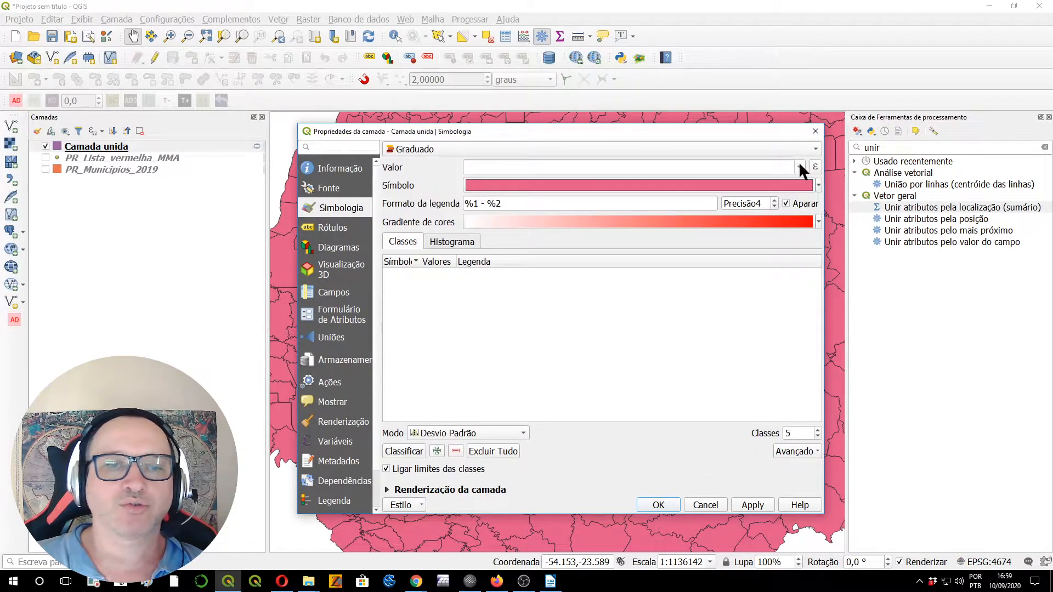
{"action": "left_click", "coordinate": [800, 168]}
{"action": "left_click", "coordinate": [518, 192]}
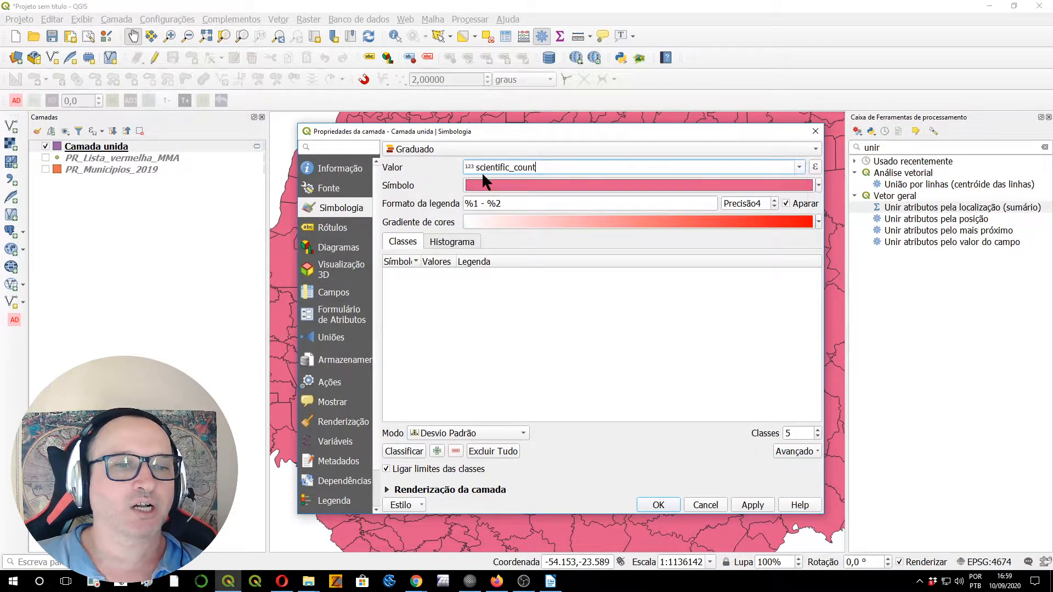
Apply the Spectral colour ramp to the graduated symbology and invert it
{"action": "left_click", "coordinate": [818, 221]}
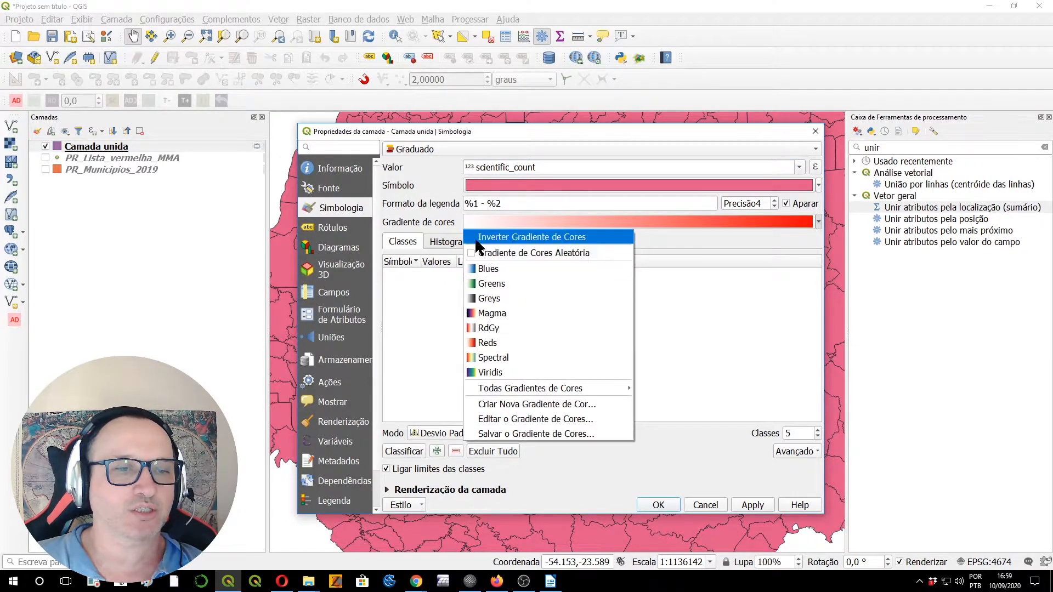
{"action": "left_click", "coordinate": [486, 357]}
{"action": "left_click", "coordinate": [817, 222]}
{"action": "left_click", "coordinate": [472, 241]}
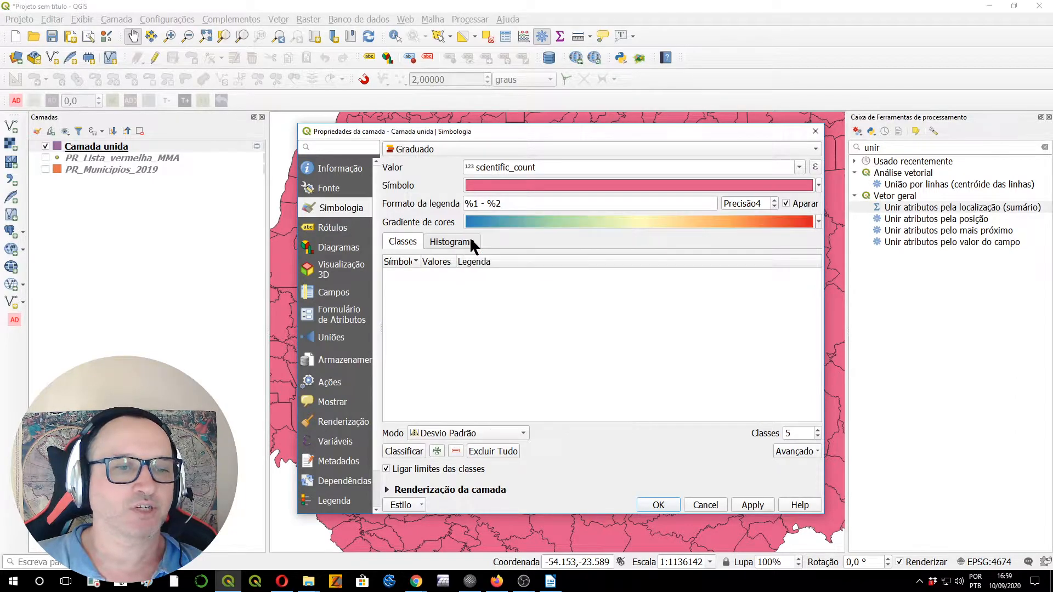
Classify scientific_count into 5 classes with the Quebra Natural (Jenks) mode and apply the style
{"action": "left_click", "coordinate": [408, 452]}
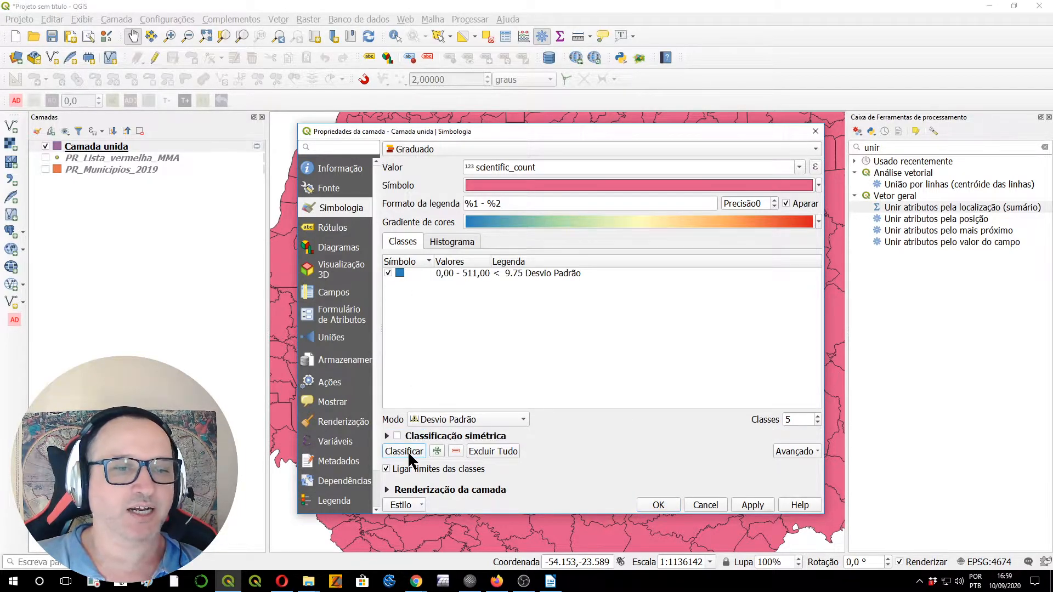
{"action": "left_click", "coordinate": [523, 419]}
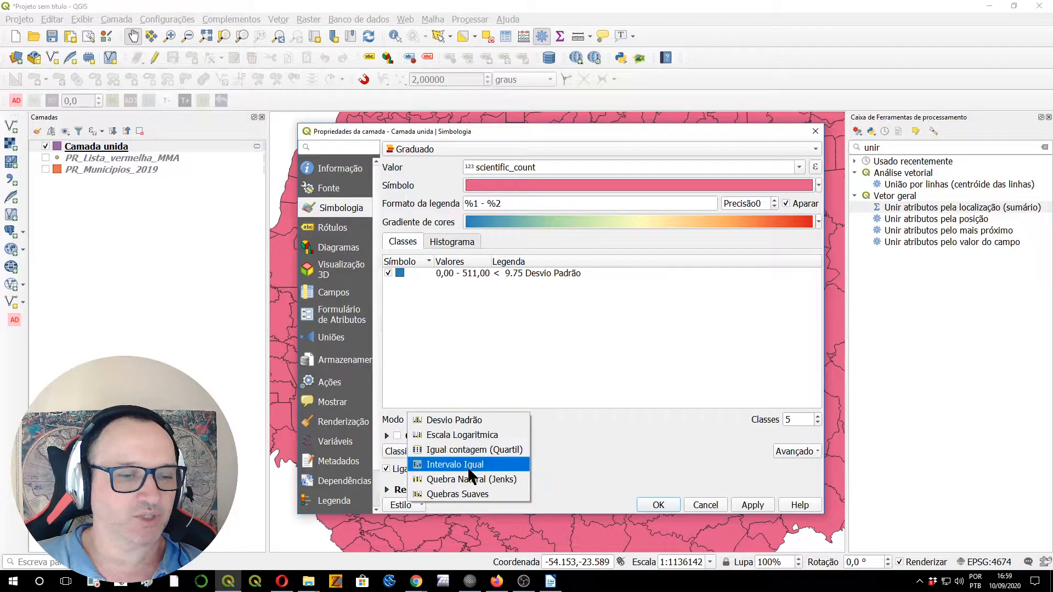
{"action": "left_click", "coordinate": [469, 480]}
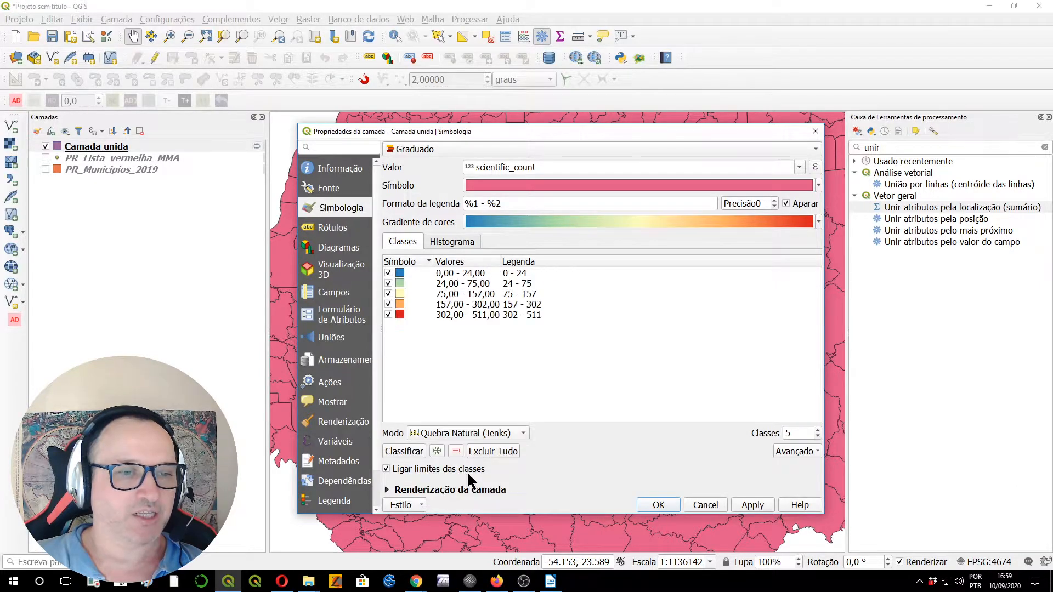
{"action": "left_click_drag", "start_coordinate": [653, 125], "coordinate": [766, 66]}
{"action": "left_click", "coordinate": [864, 446]}
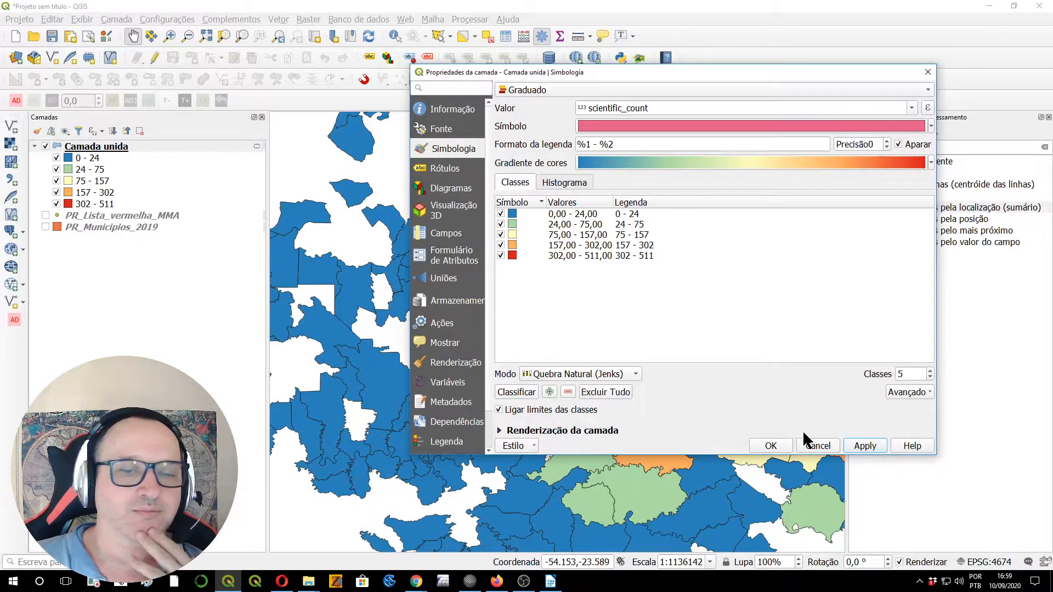
{"action": "left_click", "coordinate": [771, 446]}
Add another copy of PR_Municipios_2019.shp from the Projeto_PR\TMP\PR folder and place it beneath the other layers
{"action": "scroll", "coordinate": [645, 310], "scroll_direction": "down", "scroll_amount": 1}
{"action": "left_click_drag", "start_coordinate": [726, 337], "coordinate": [632, 324]}
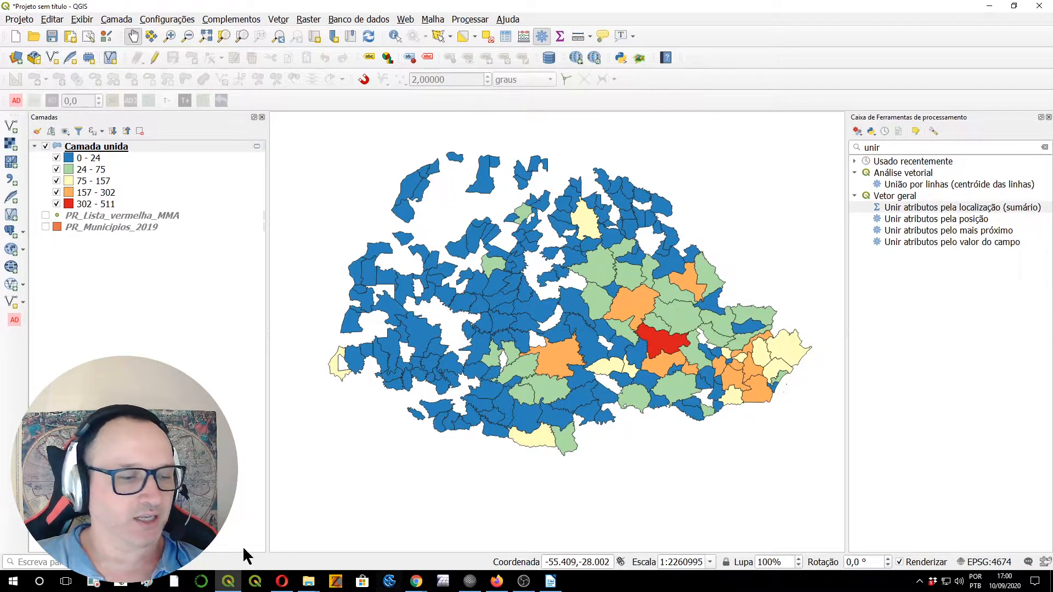
{"action": "left_click", "coordinate": [308, 581]}
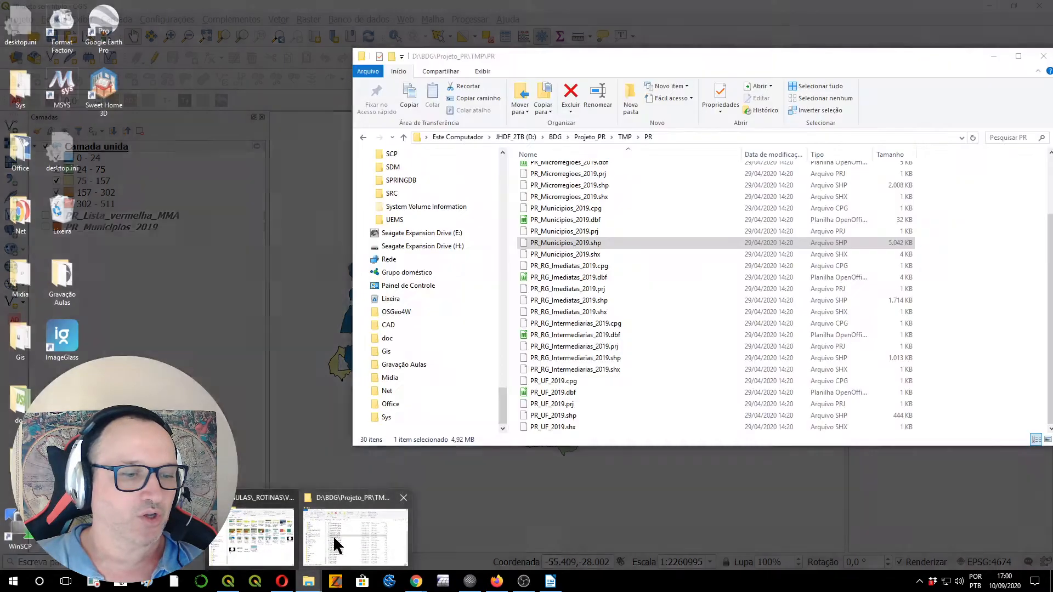
{"action": "left_click", "coordinate": [336, 545]}
{"action": "left_click_drag", "start_coordinate": [573, 246], "coordinate": [137, 383]}
{"action": "left_click_drag", "start_coordinate": [112, 146], "coordinate": [111, 327]}
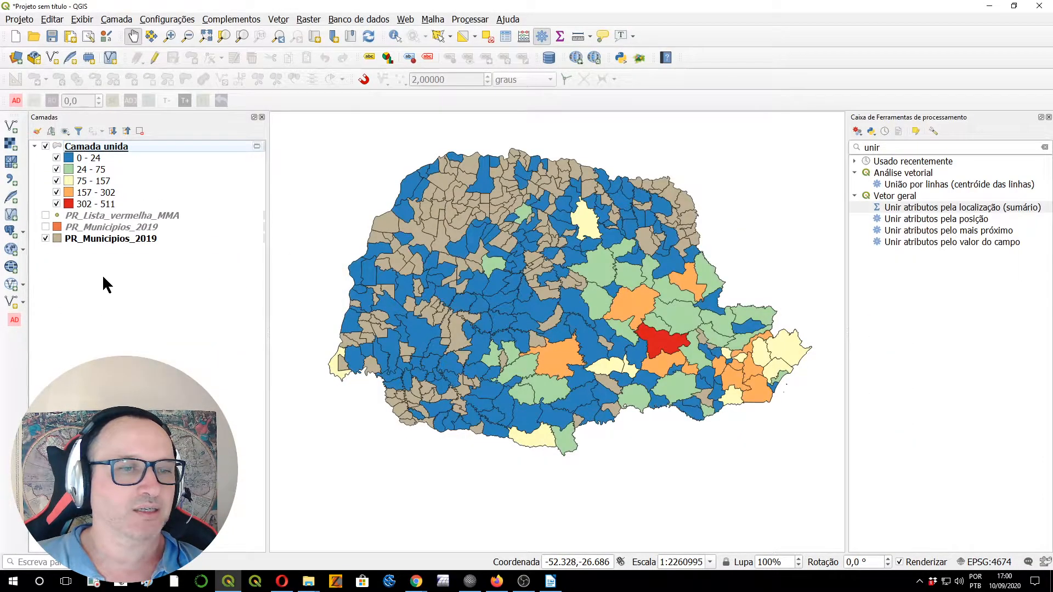
Set the fill style of the newly added PR_Municipios_2019 layer to Sem pincel and apply it
{"action": "double_click", "coordinate": [91, 243]}
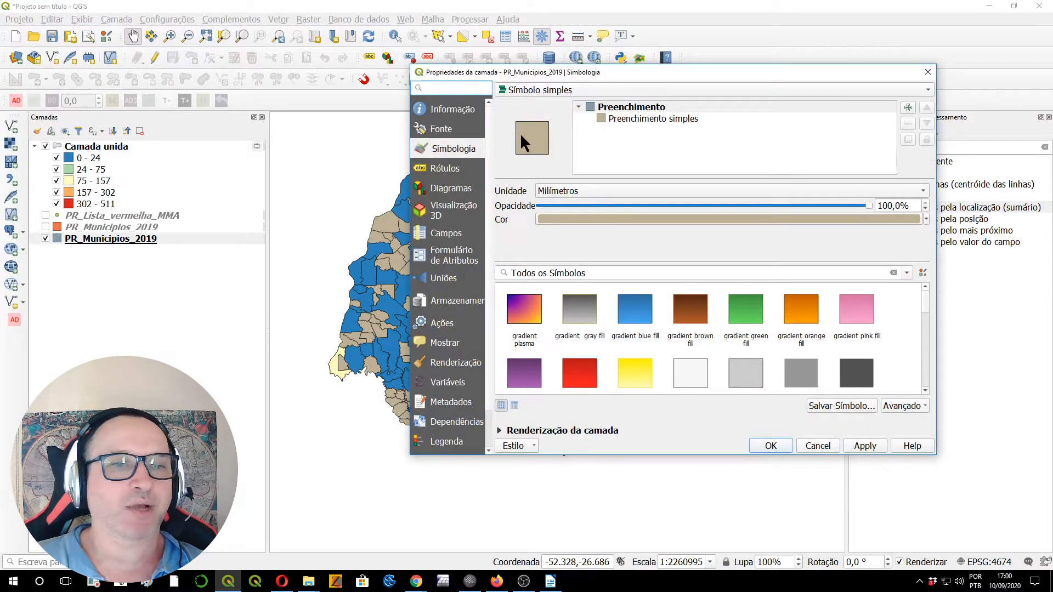
{"action": "left_click", "coordinate": [658, 118]}
{"action": "left_click", "coordinate": [640, 232]}
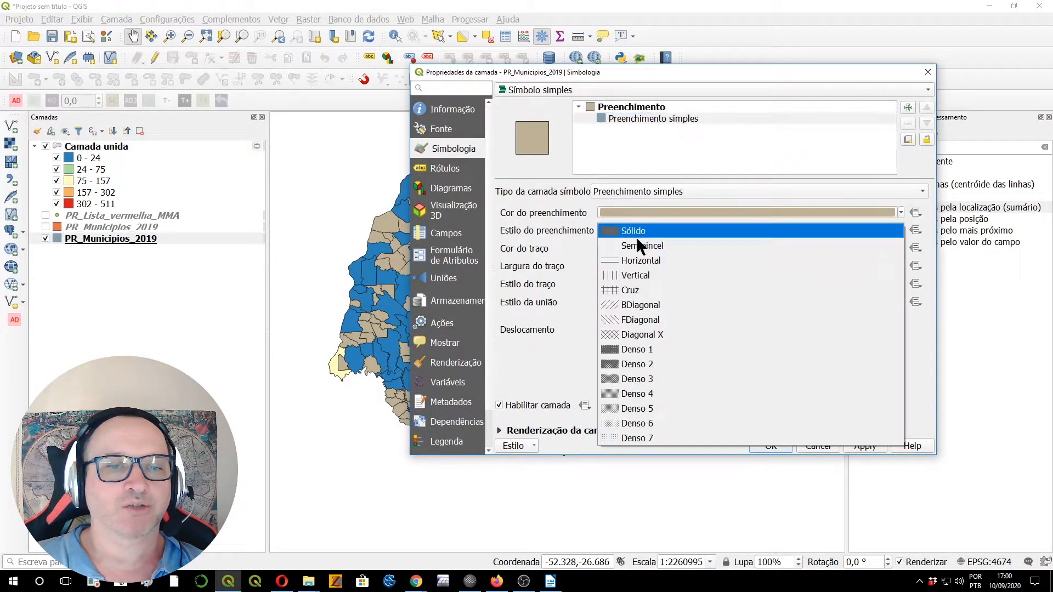
{"action": "left_click", "coordinate": [632, 244]}
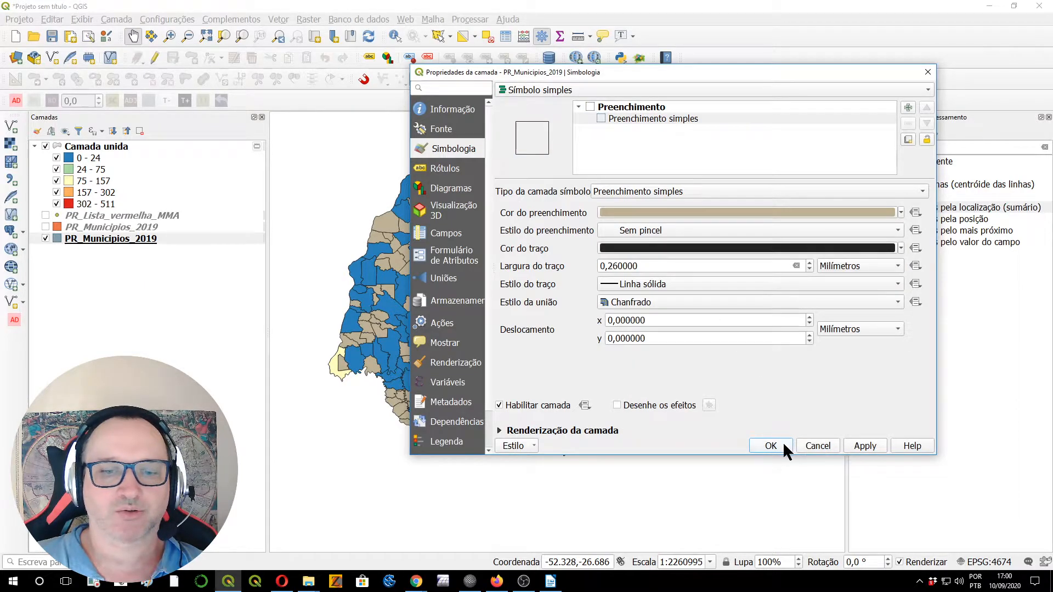
{"action": "left_click", "coordinate": [866, 445]}
{"action": "left_click", "coordinate": [771, 446]}
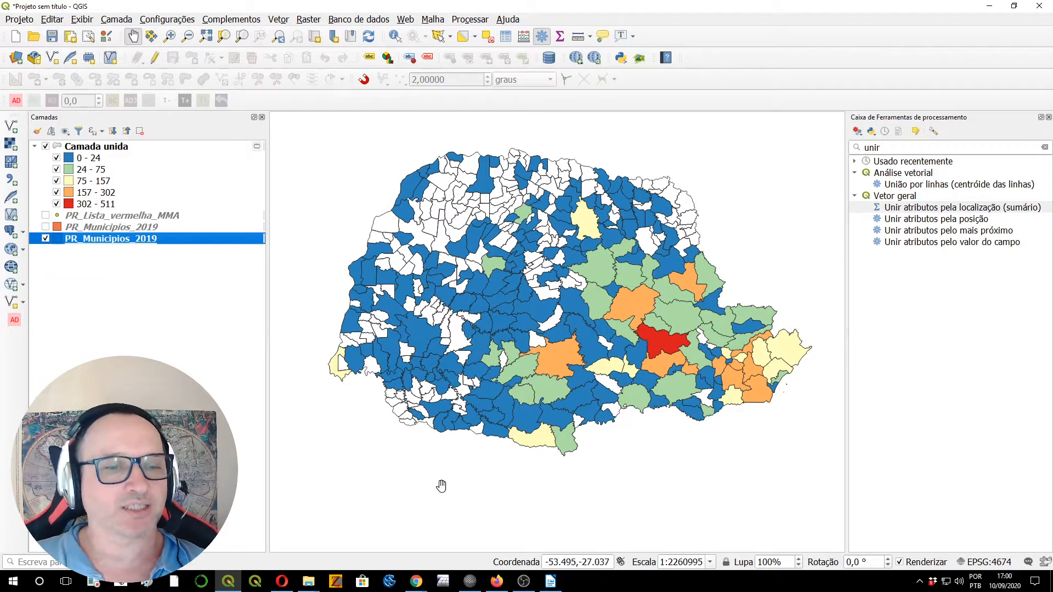
{"action": "scroll", "coordinate": [604, 332], "scroll_direction": "up", "scroll_amount": 1}
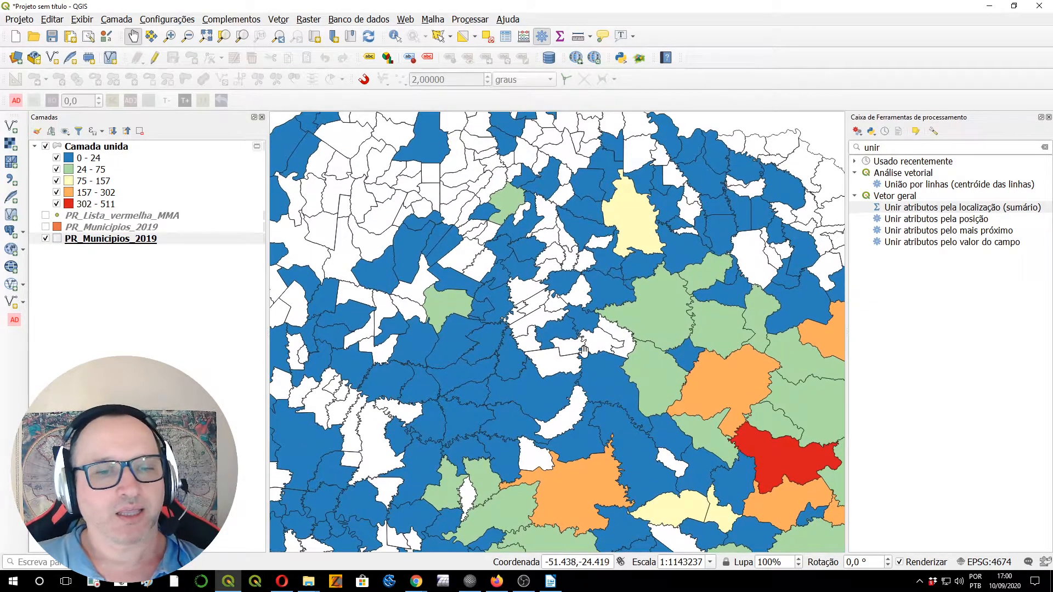
{"action": "left_click_drag", "start_coordinate": [671, 368], "coordinate": [617, 322]}
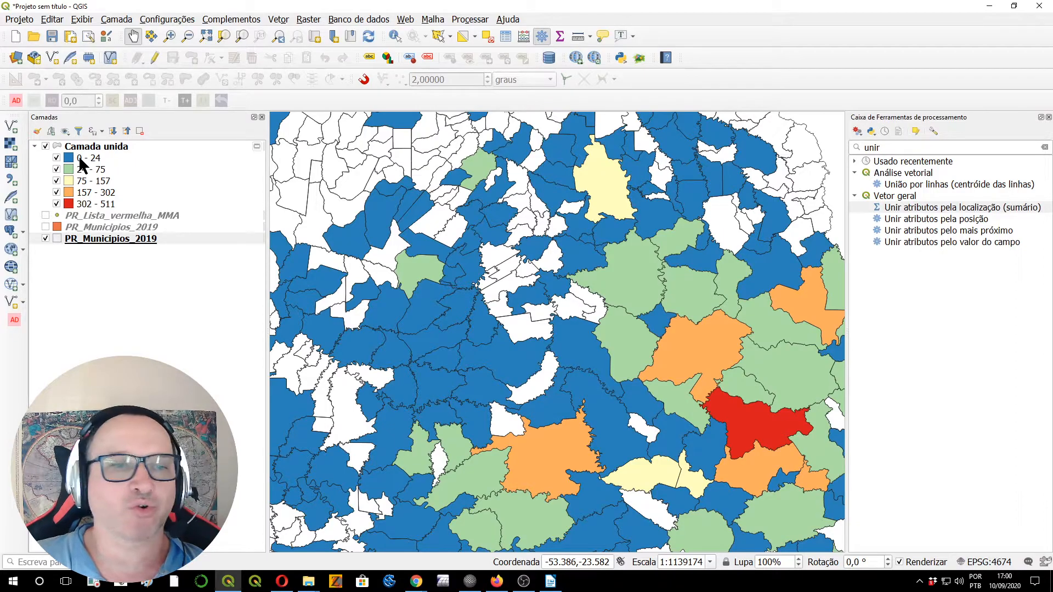
{"action": "left_click_drag", "start_coordinate": [324, 148], "coordinate": [438, 211]}
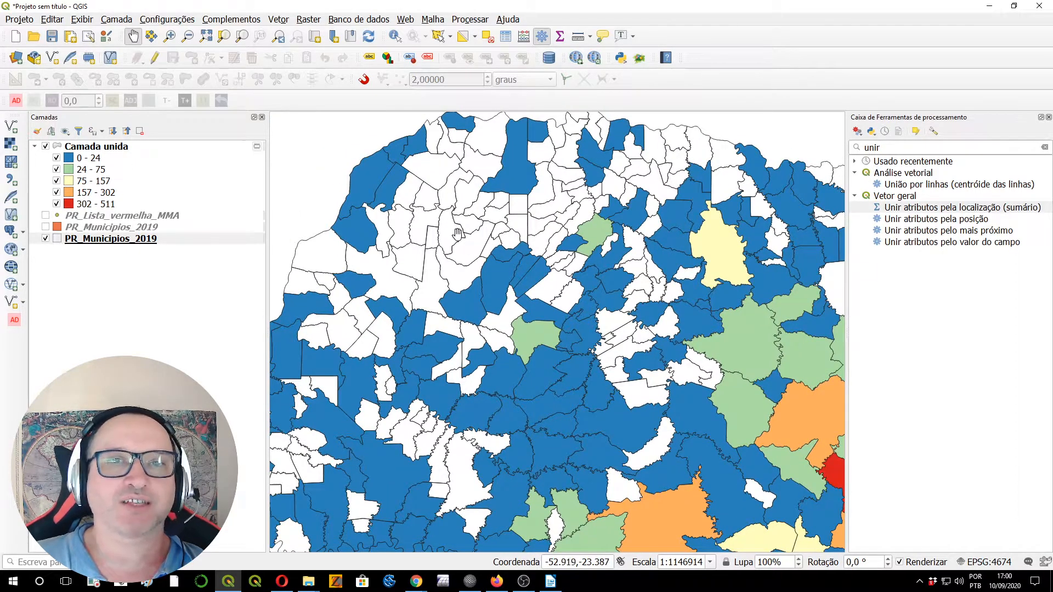
{"action": "left_click_drag", "start_coordinate": [651, 299], "coordinate": [589, 238]}
{"action": "left_click_drag", "start_coordinate": [591, 385], "coordinate": [549, 301]}
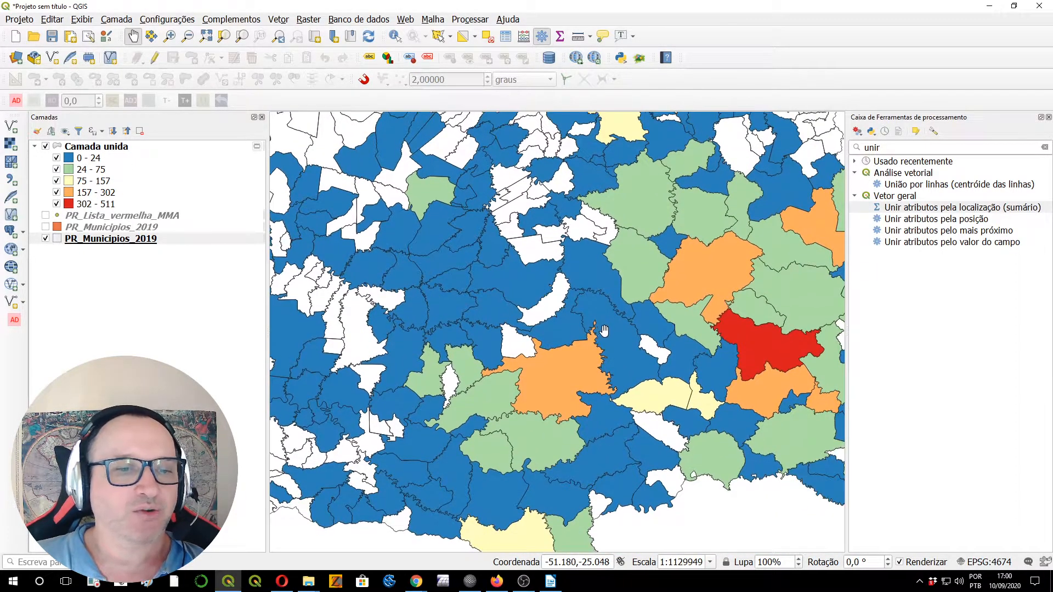
{"action": "left_click", "coordinate": [90, 159]}
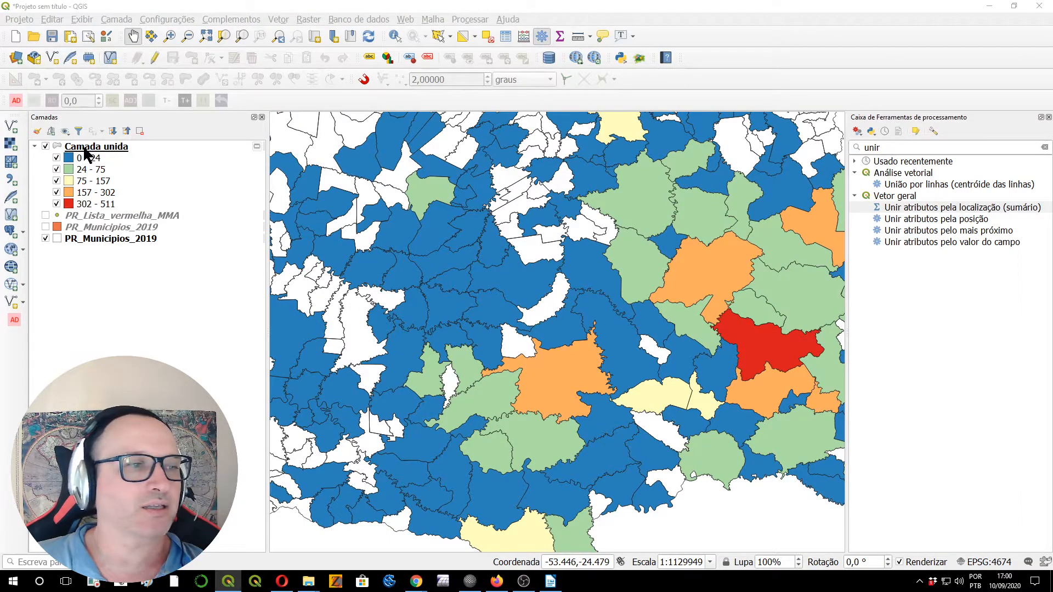
{"action": "left_click_drag", "start_coordinate": [1052, 123], "coordinate": [511, 69]}
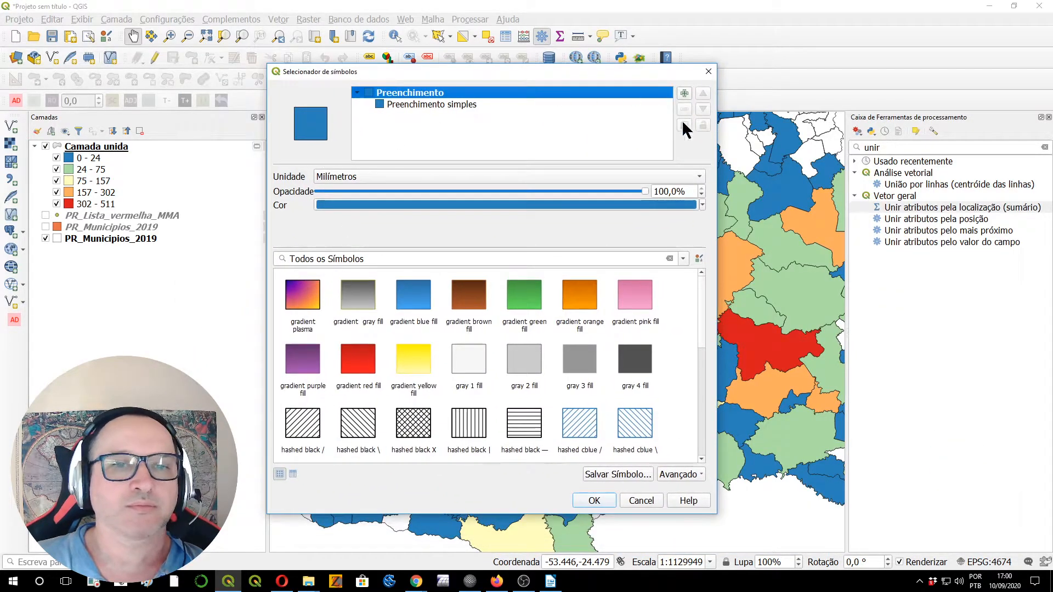
{"action": "left_click", "coordinate": [646, 500]}
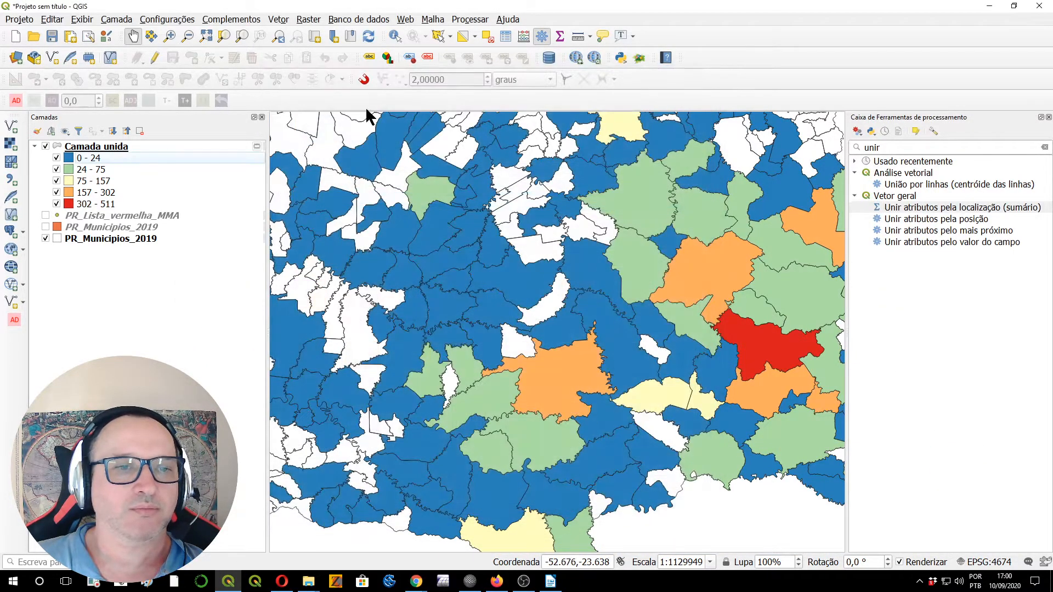
Set the lower limit of Camada unida's first graduated class to 1 and apply the symbology
{"action": "double_click", "coordinate": [109, 146]}
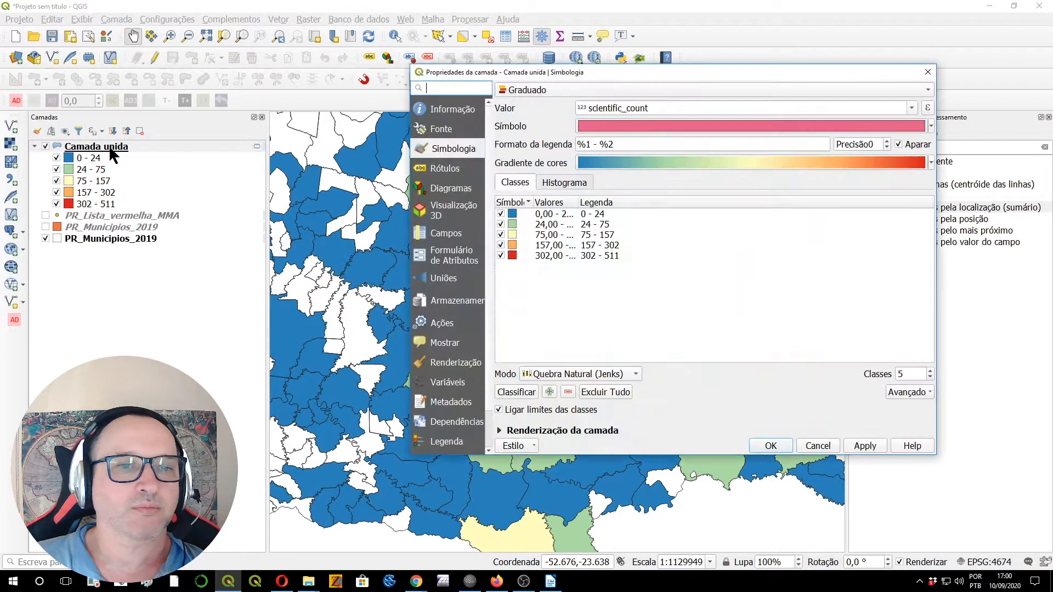
{"action": "double_click", "coordinate": [555, 215]}
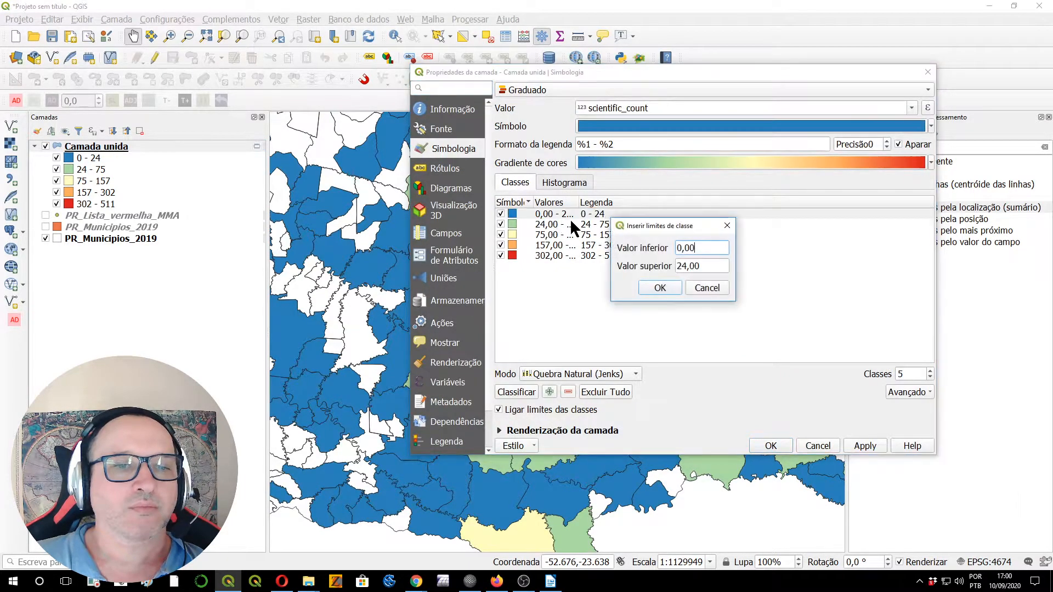
{"action": "left_click_drag", "start_coordinate": [699, 248], "coordinate": [640, 240]}
{"action": "type", "text": "1"}
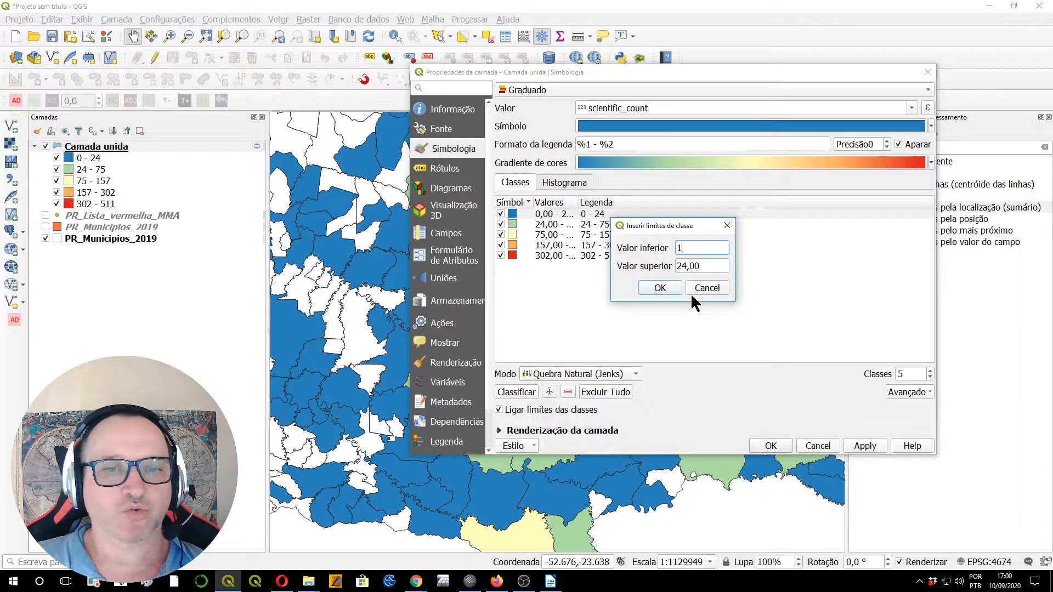
{"action": "left_click", "coordinate": [660, 288]}
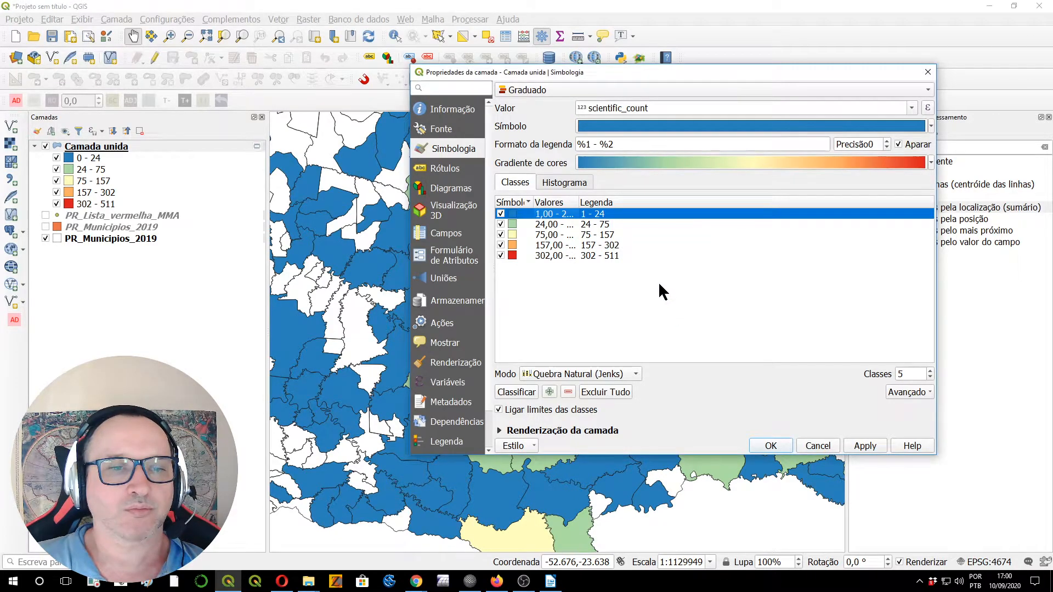
{"action": "left_click", "coordinate": [773, 445]}
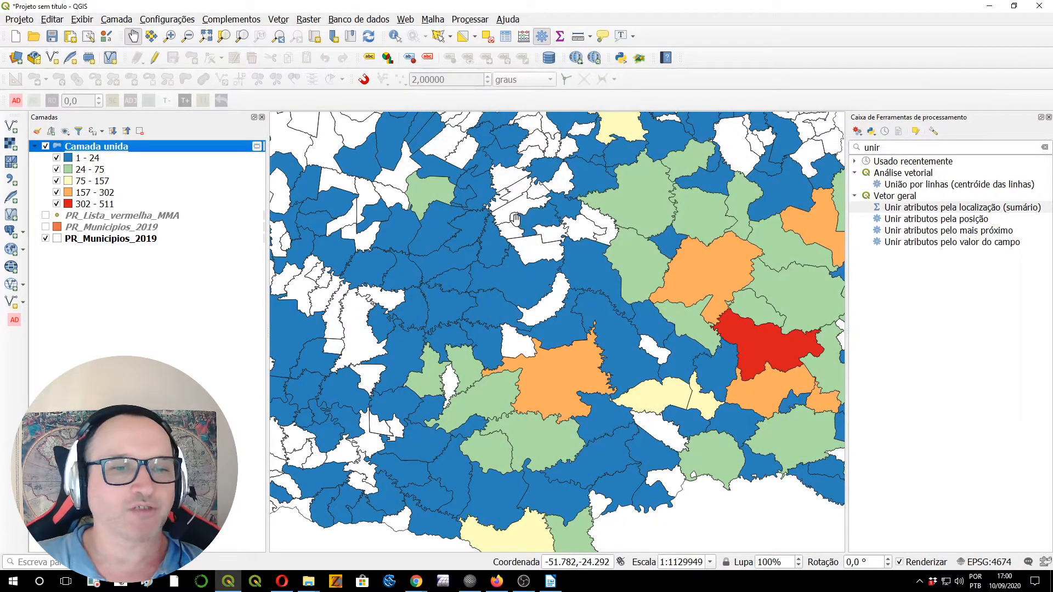
Examine the distribution of the graduated count classes across Paraná's municipalities, both statewide and close up in the north, centre and east
{"action": "scroll", "coordinate": [601, 311], "scroll_direction": "down", "scroll_amount": 2}
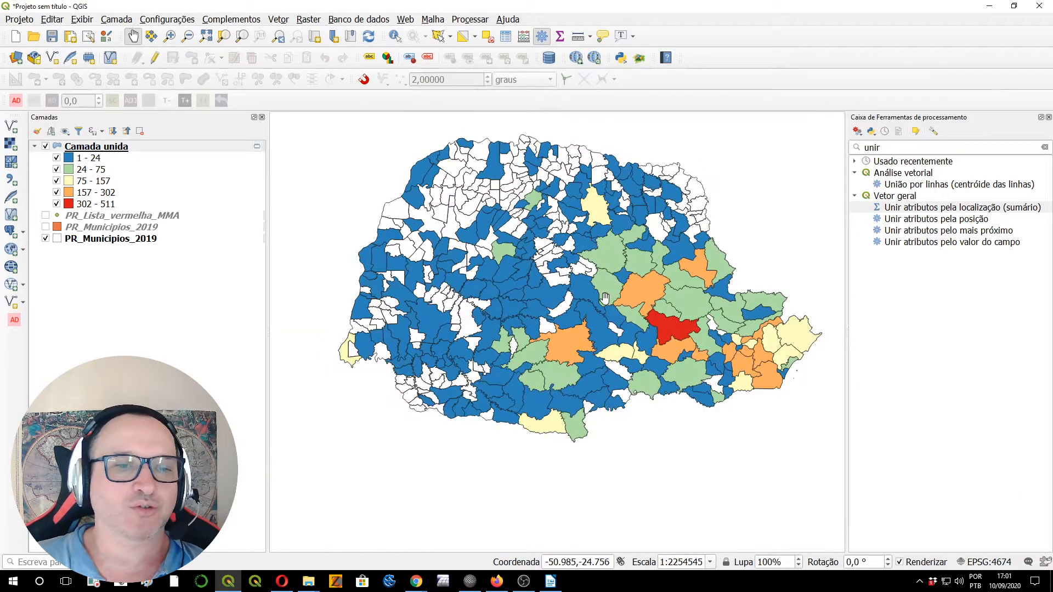
{"action": "scroll", "coordinate": [541, 313], "scroll_direction": "up", "scroll_amount": 2}
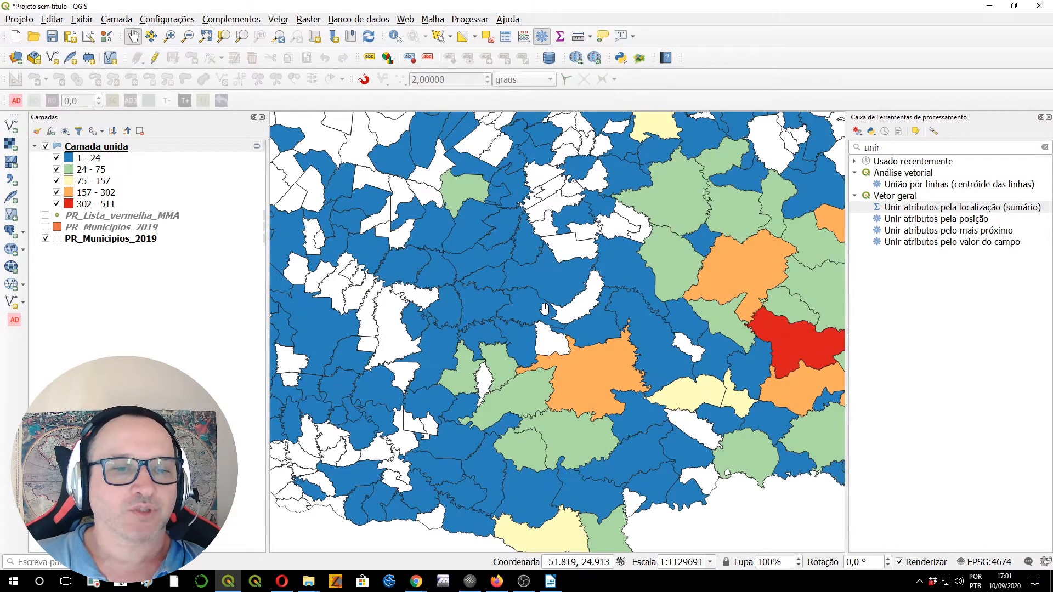
{"action": "left_click_drag", "start_coordinate": [620, 301], "coordinate": [518, 268]}
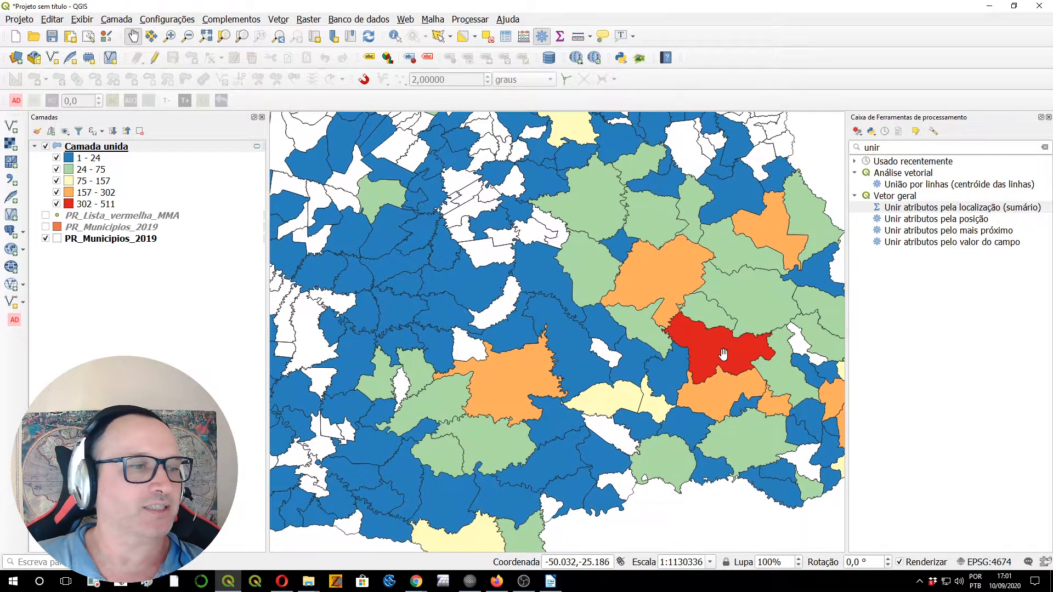
{"action": "scroll", "coordinate": [658, 350], "scroll_direction": "down", "scroll_amount": 1}
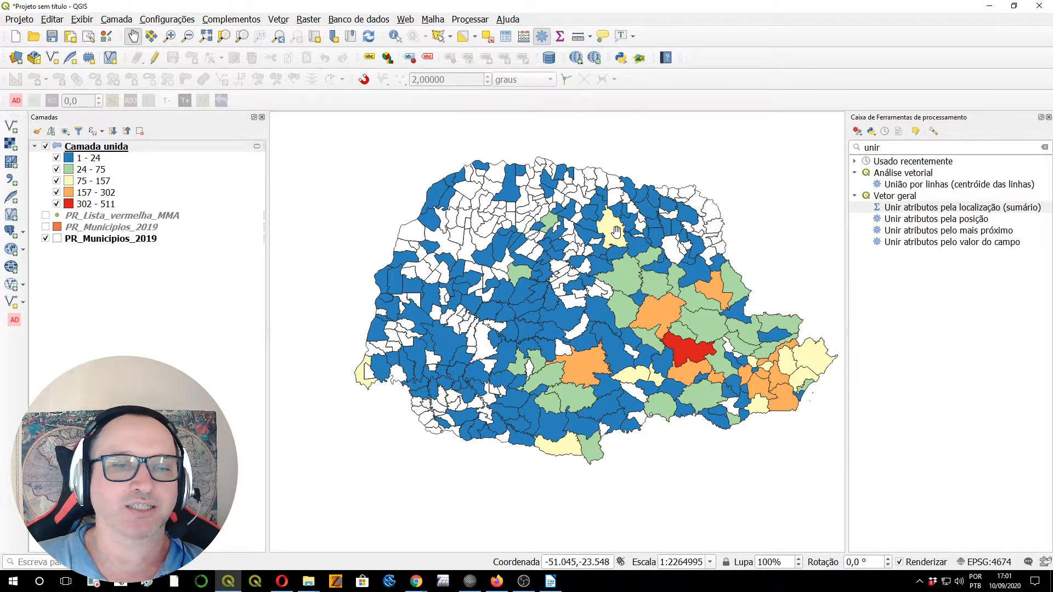
{"action": "left_click_drag", "start_coordinate": [616, 231], "coordinate": [623, 260]}
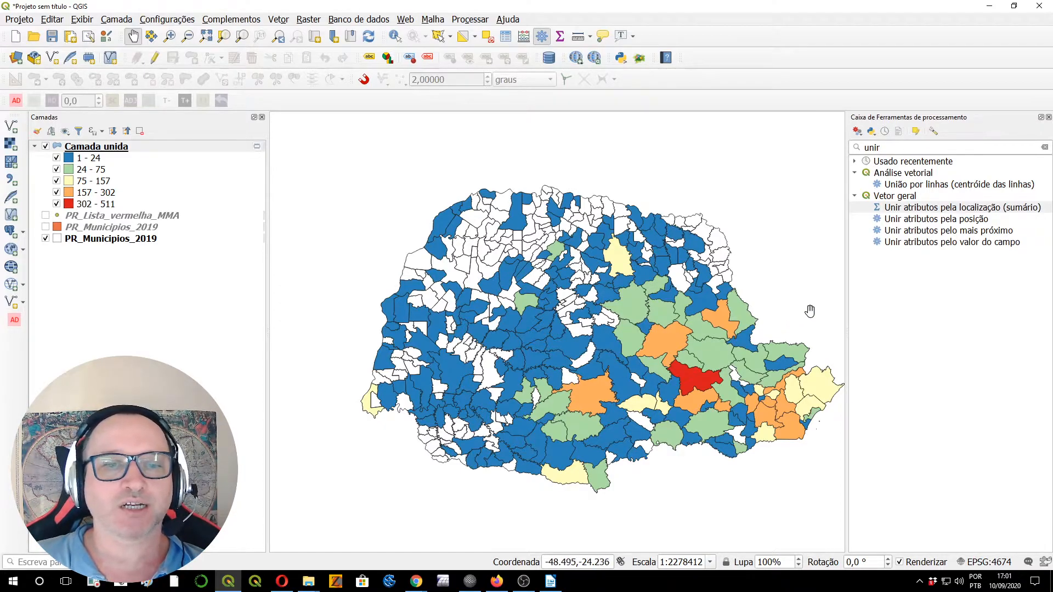
{"action": "scroll", "coordinate": [620, 262], "scroll_direction": "up", "scroll_amount": 1}
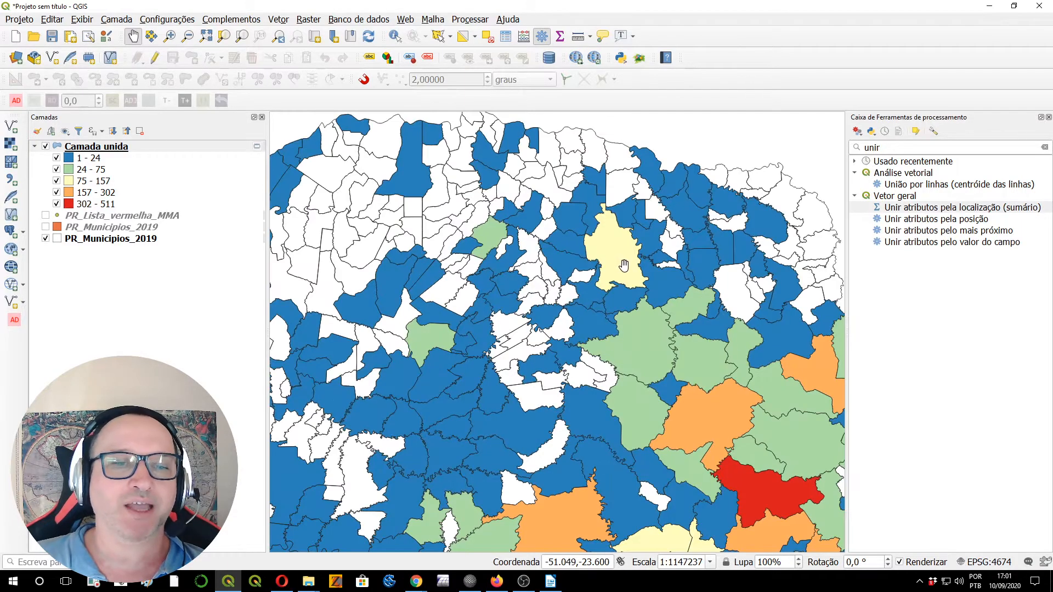
{"action": "scroll", "coordinate": [621, 264], "scroll_direction": "down", "scroll_amount": 1}
{"action": "left_click_drag", "start_coordinate": [684, 322], "coordinate": [656, 265]}
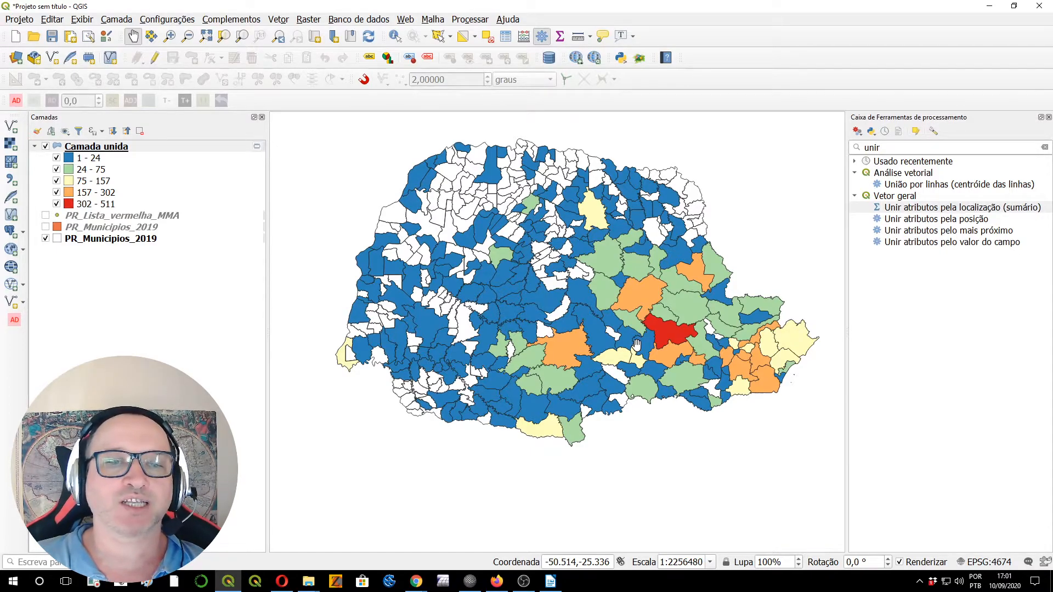
{"action": "scroll", "coordinate": [644, 304], "scroll_direction": "up", "scroll_amount": 1}
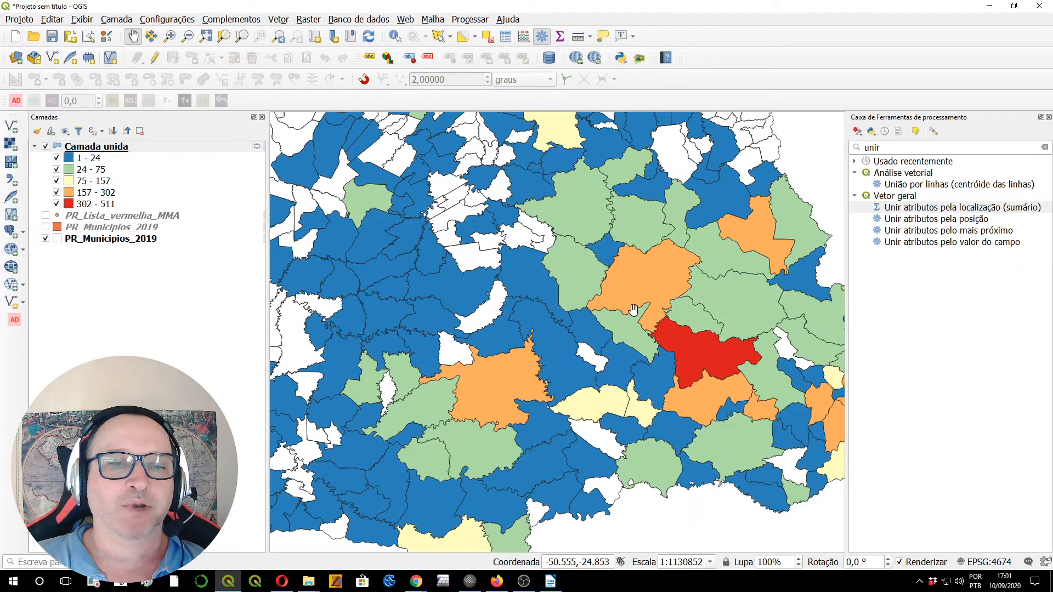
{"action": "left_click_drag", "start_coordinate": [525, 394], "coordinate": [599, 396]}
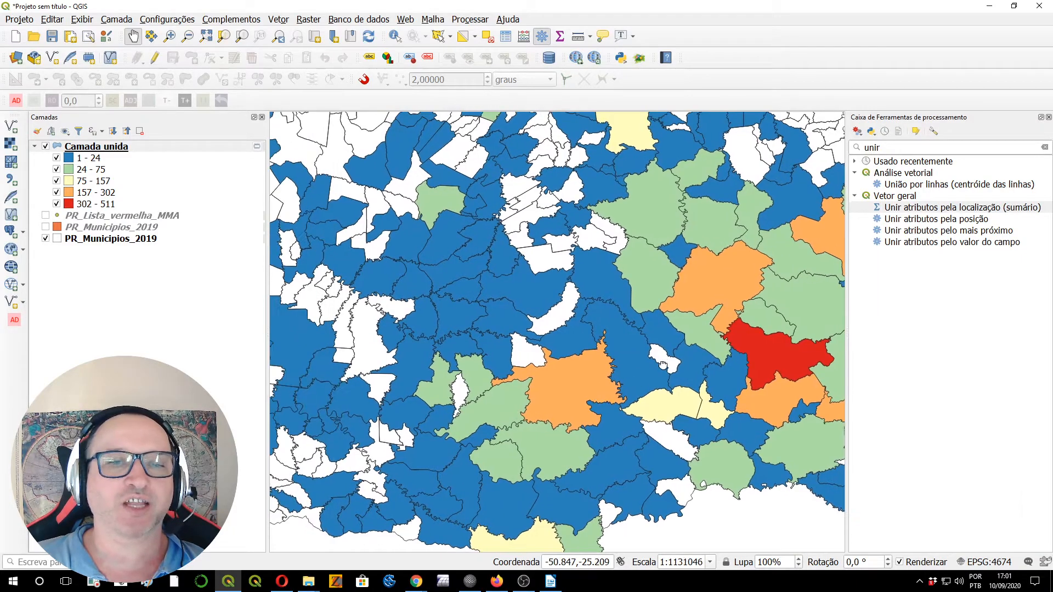
{"action": "left_click_drag", "start_coordinate": [659, 361], "coordinate": [599, 377]}
{"action": "left_click_drag", "start_coordinate": [746, 387], "coordinate": [705, 367]}
{"action": "scroll", "coordinate": [609, 243], "scroll_direction": "down", "scroll_amount": 2}
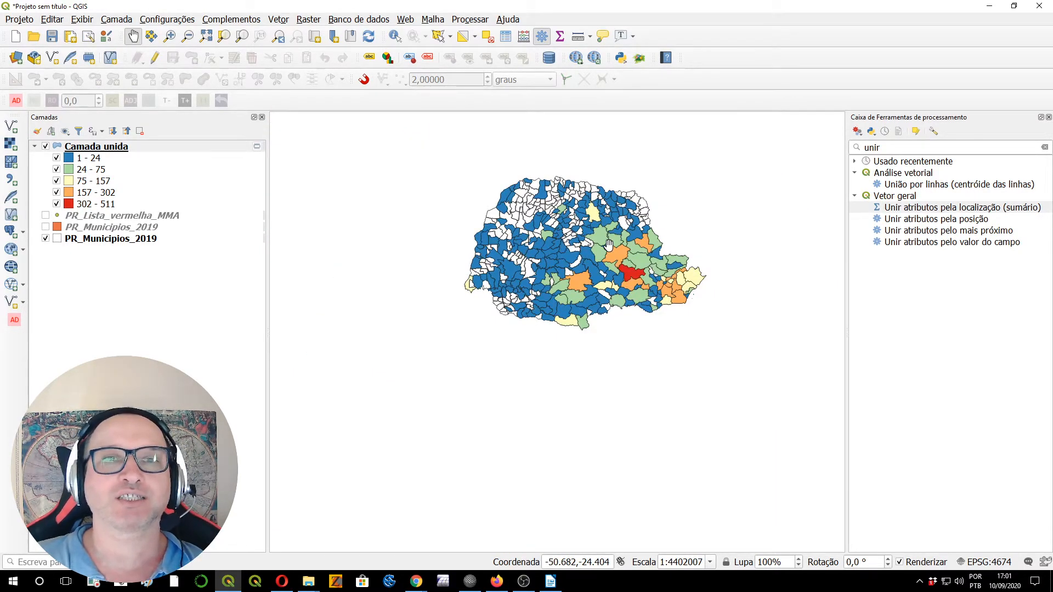
{"action": "scroll", "coordinate": [523, 299], "scroll_direction": "up", "scroll_amount": 1}
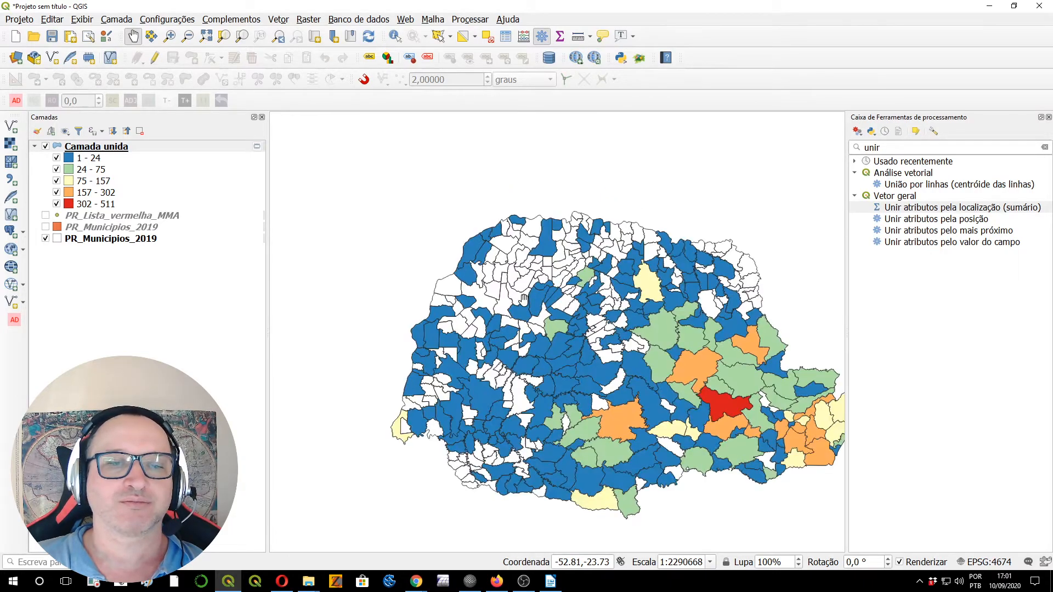